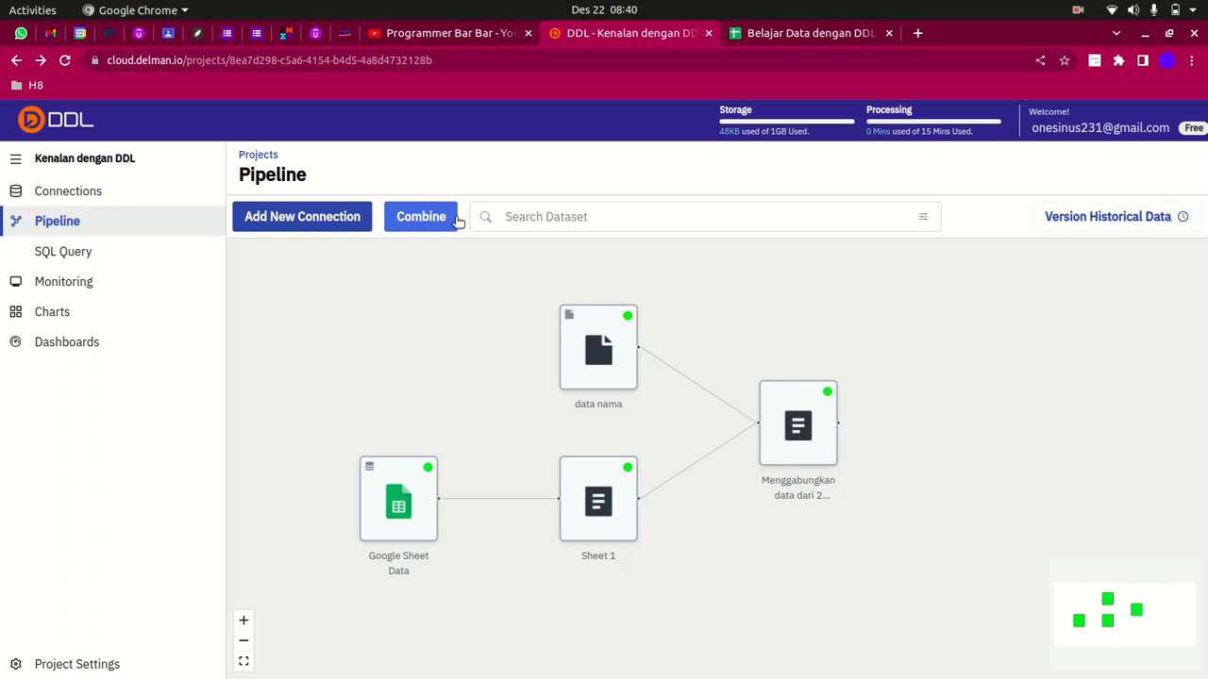
View the available methods for combining data in the pipeline, and dismiss them without choosing one
click(456, 219)
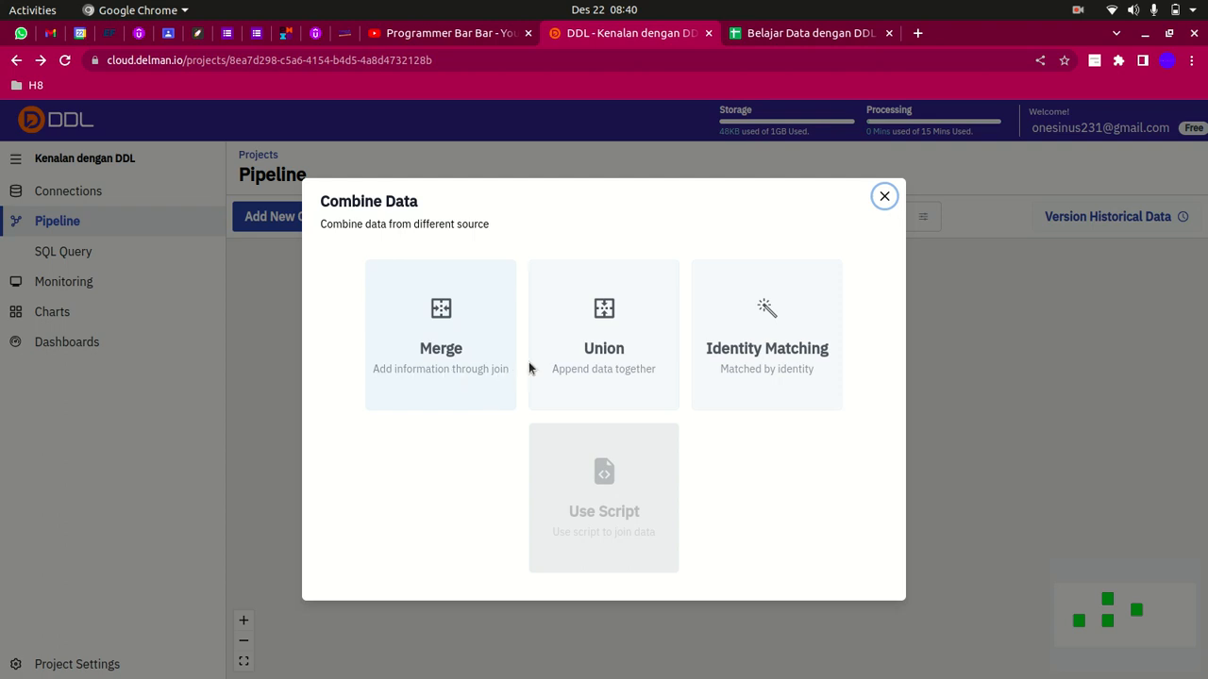
click(884, 196)
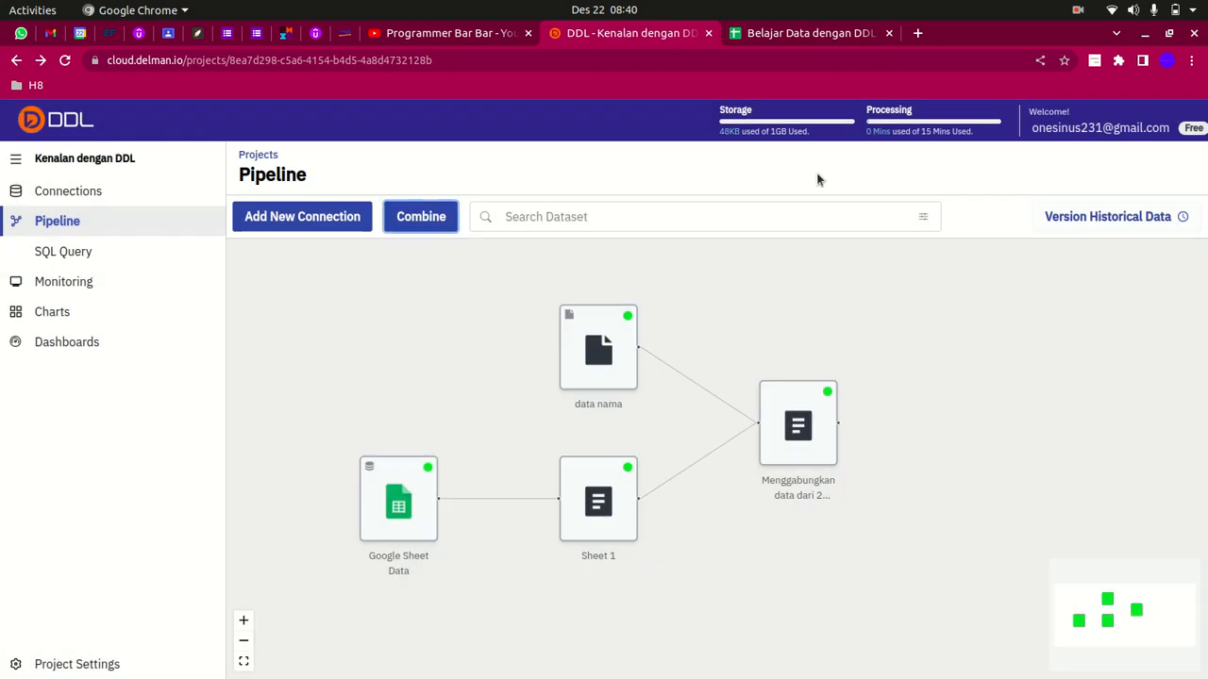
Switch to the Belajar Data dengan DDL spreadsheet in Google Sheets and rename Sheet1 as Master User
click(788, 34)
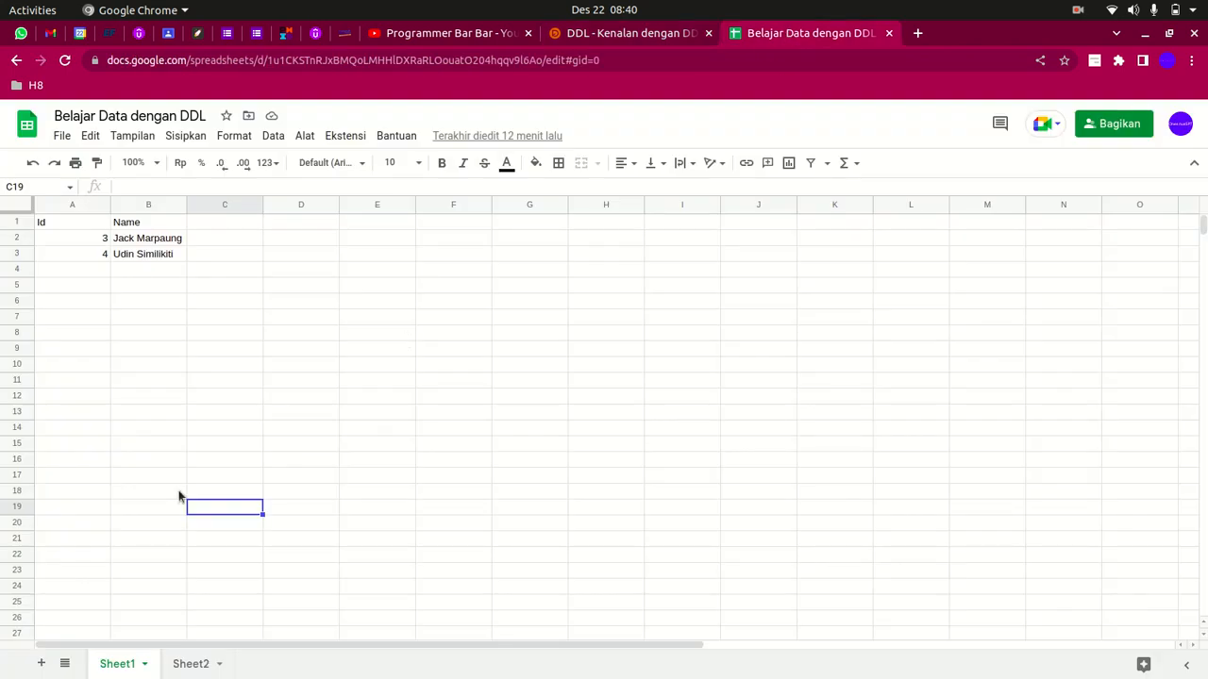
click(136, 308)
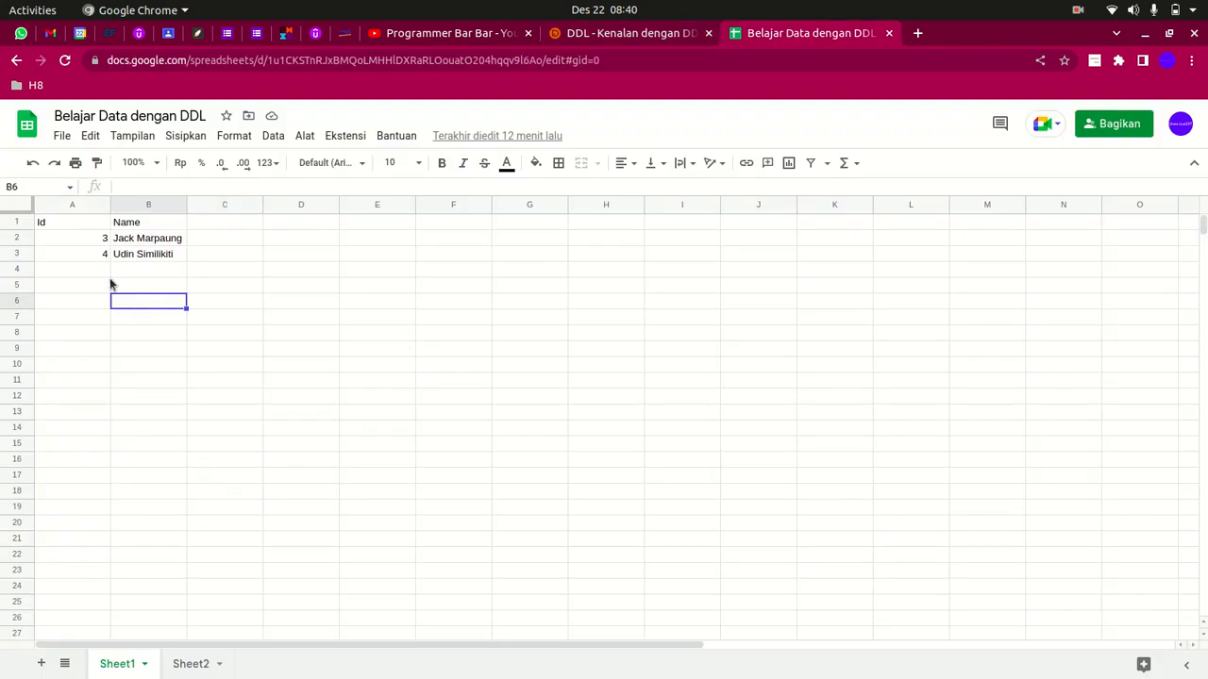
double_click(126, 666)
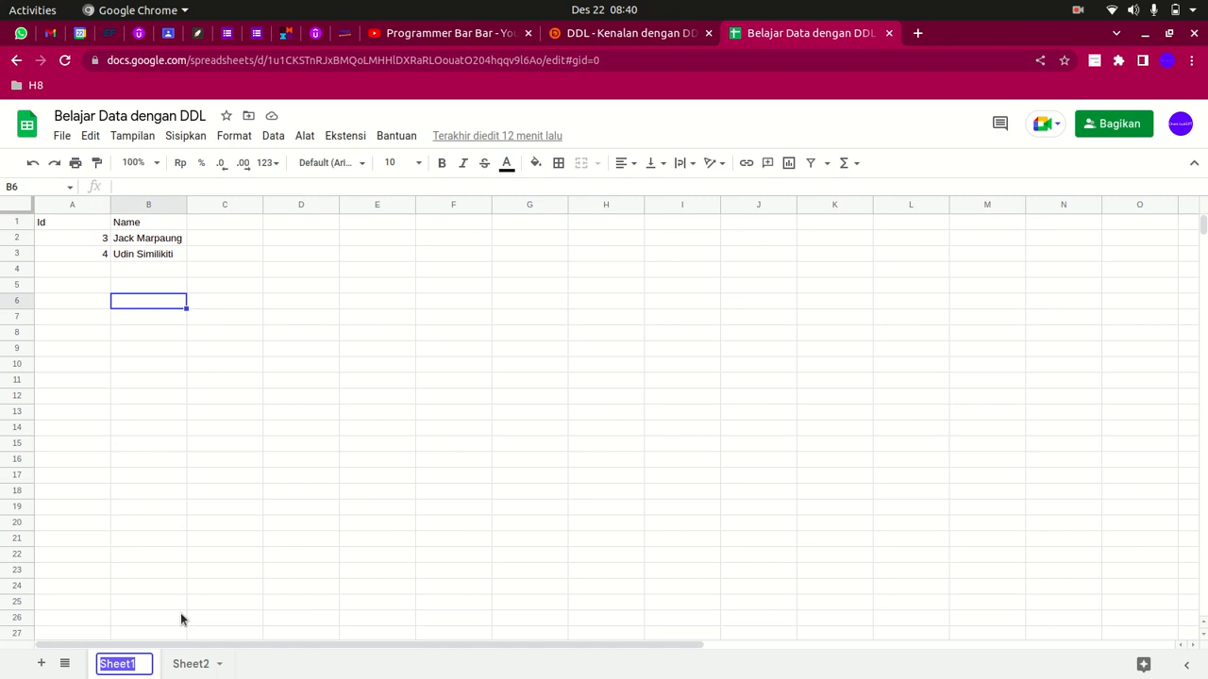
text(U)
key(BackSpace)
text(Master User)
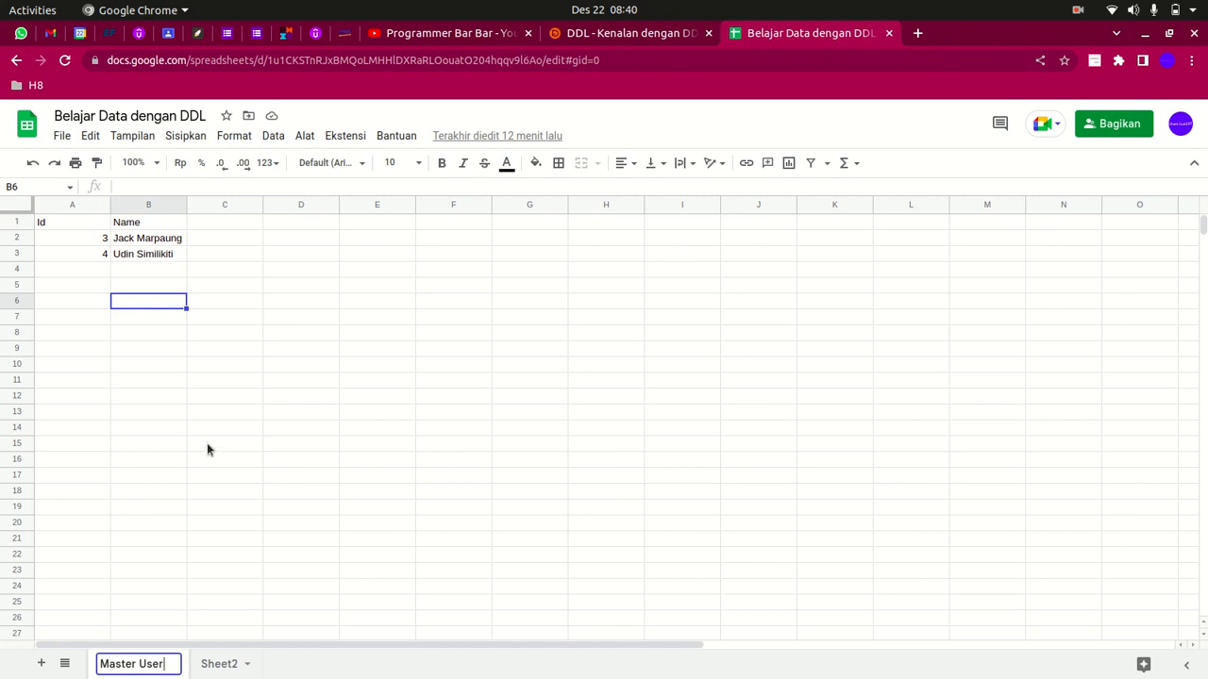
click(260, 360)
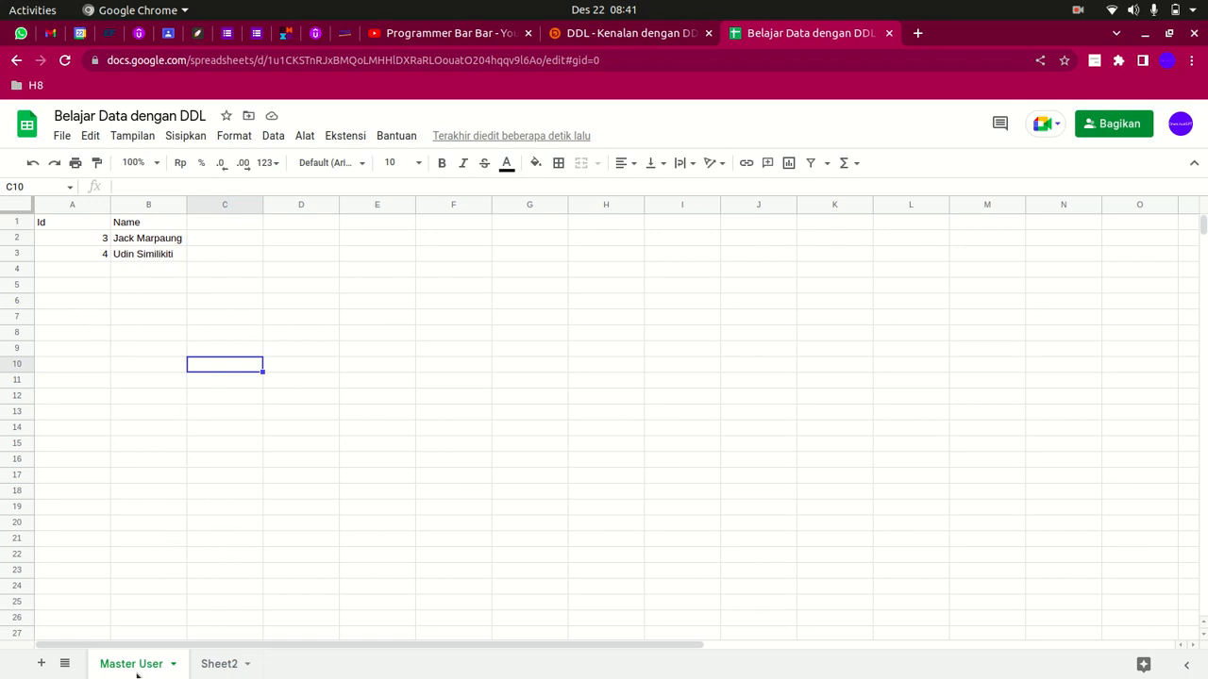
Rename Sheet2 as Master Profile
click(209, 664)
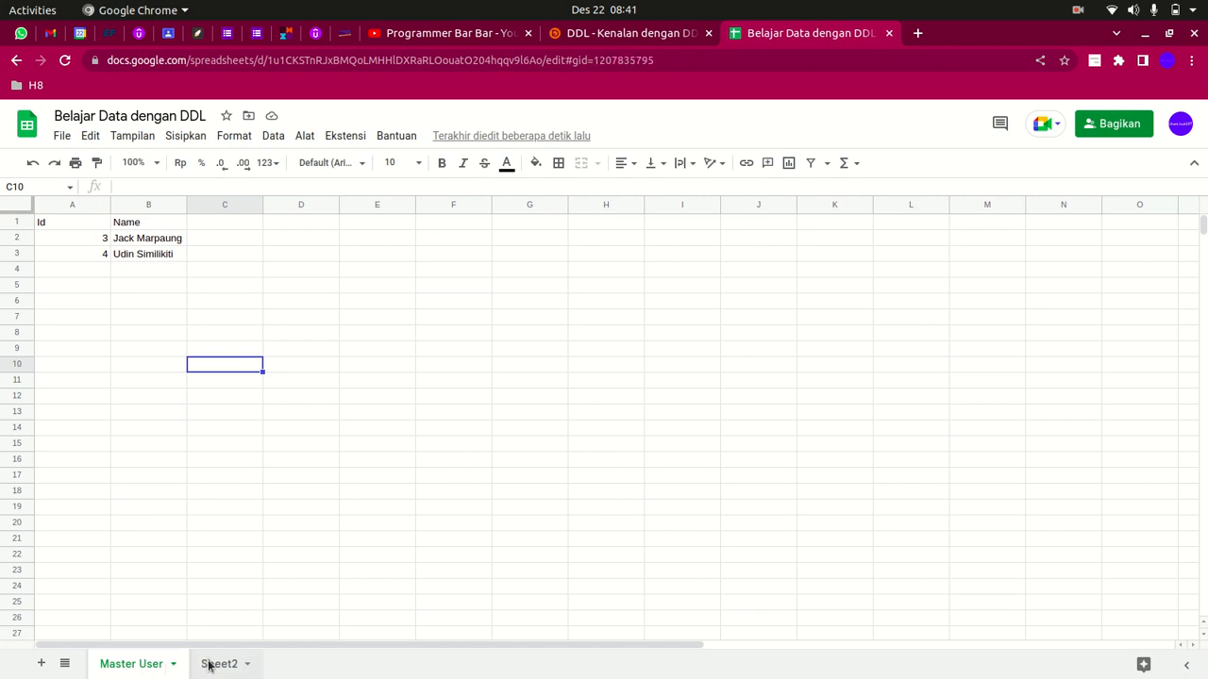
double_click(212, 665)
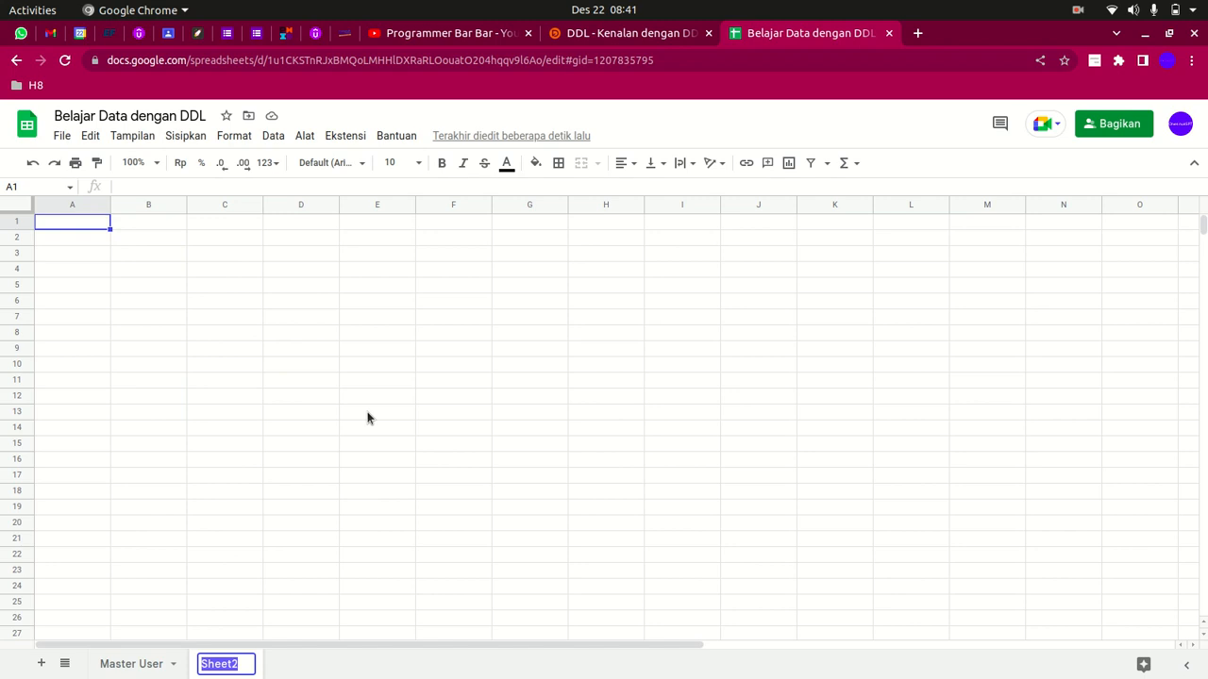
text(Master O)
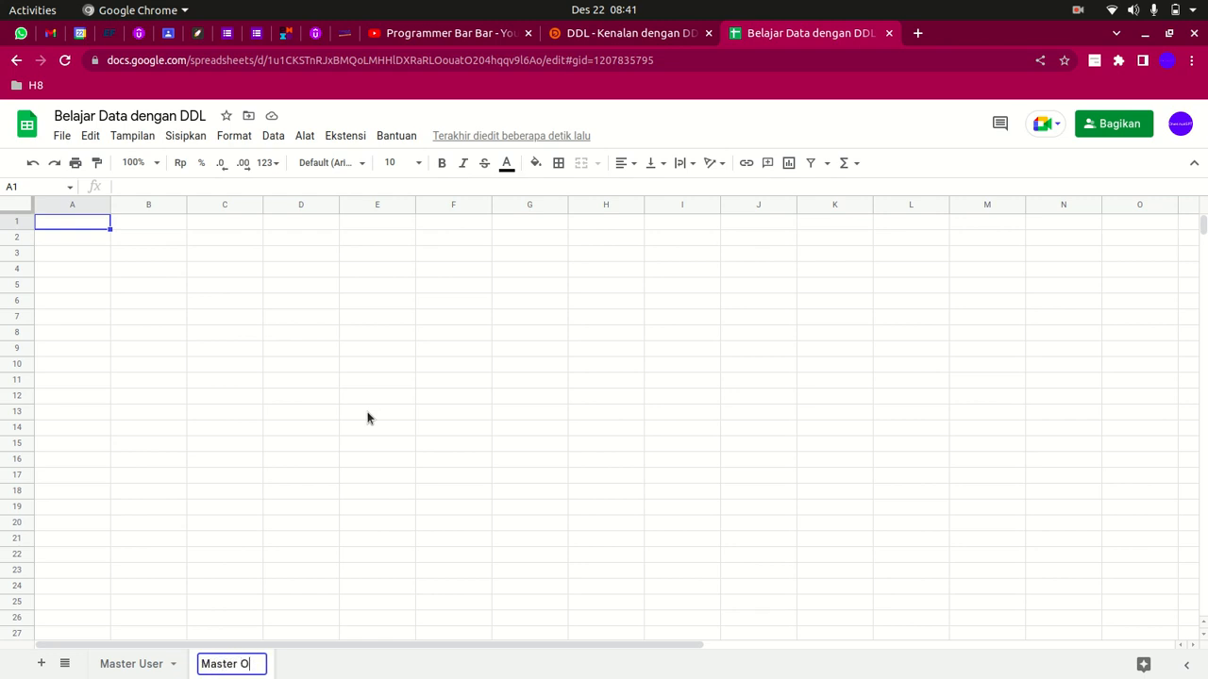
key(BackSpace)
text(Profile)
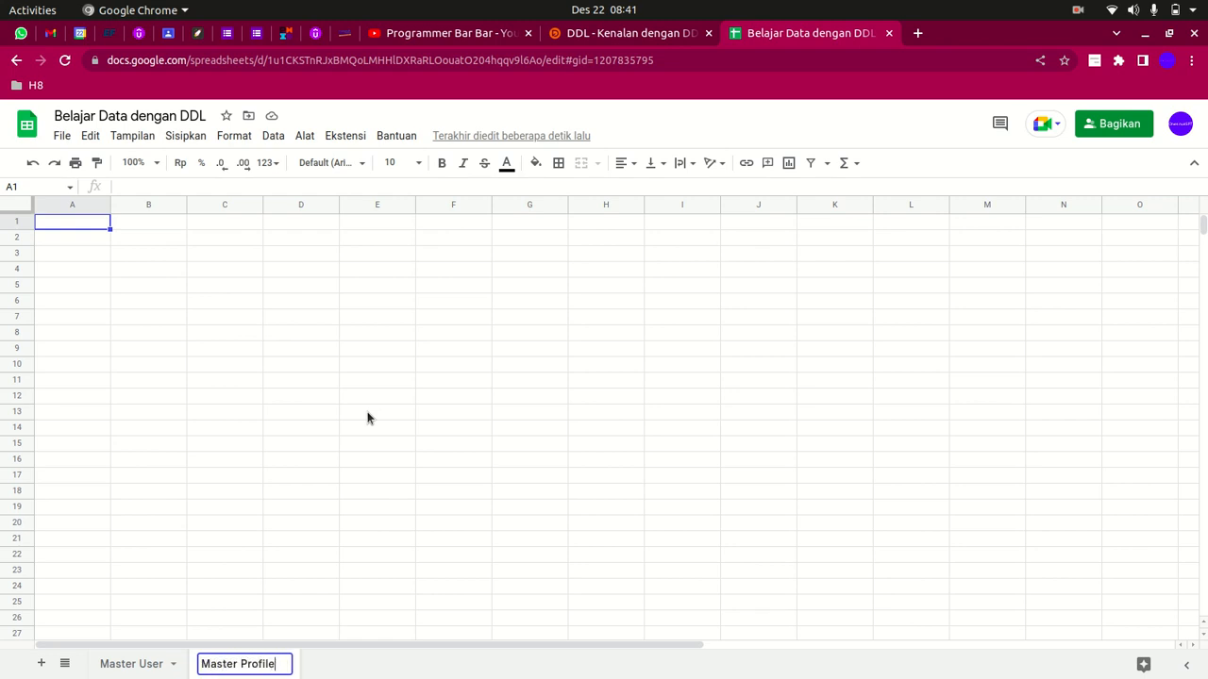
key(Return)
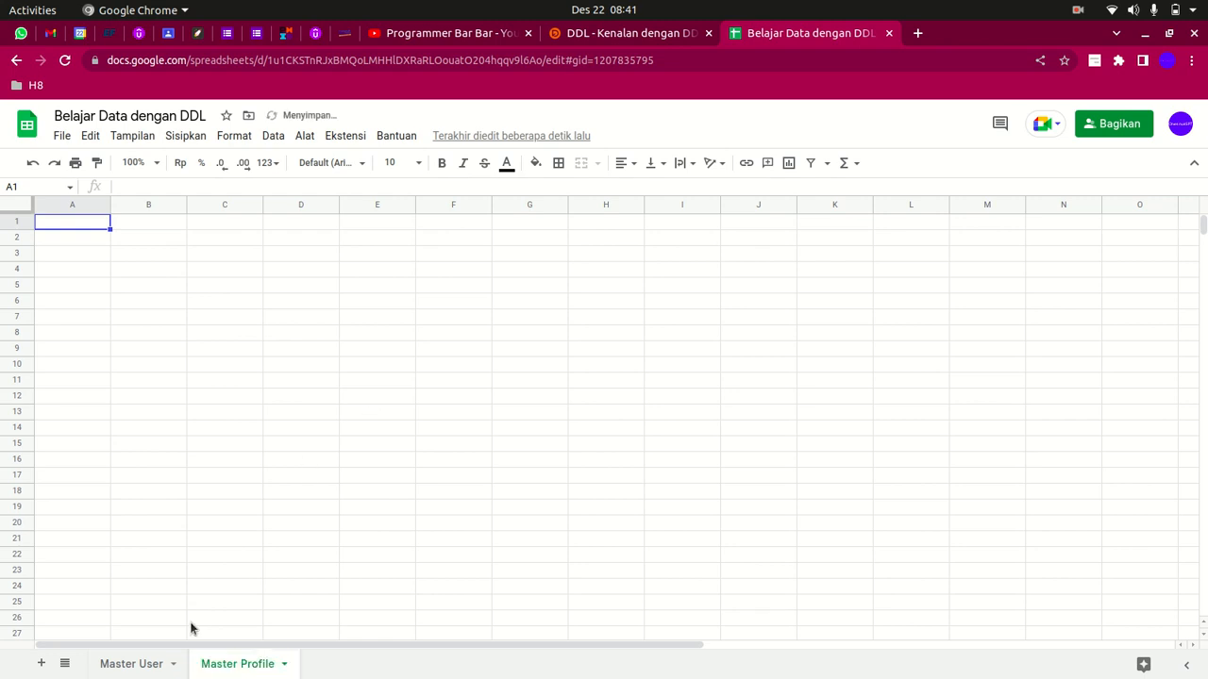
Copy the Id and Name table in A1:B3 of Master User into Master Profile, starting at cell A1
click(148, 663)
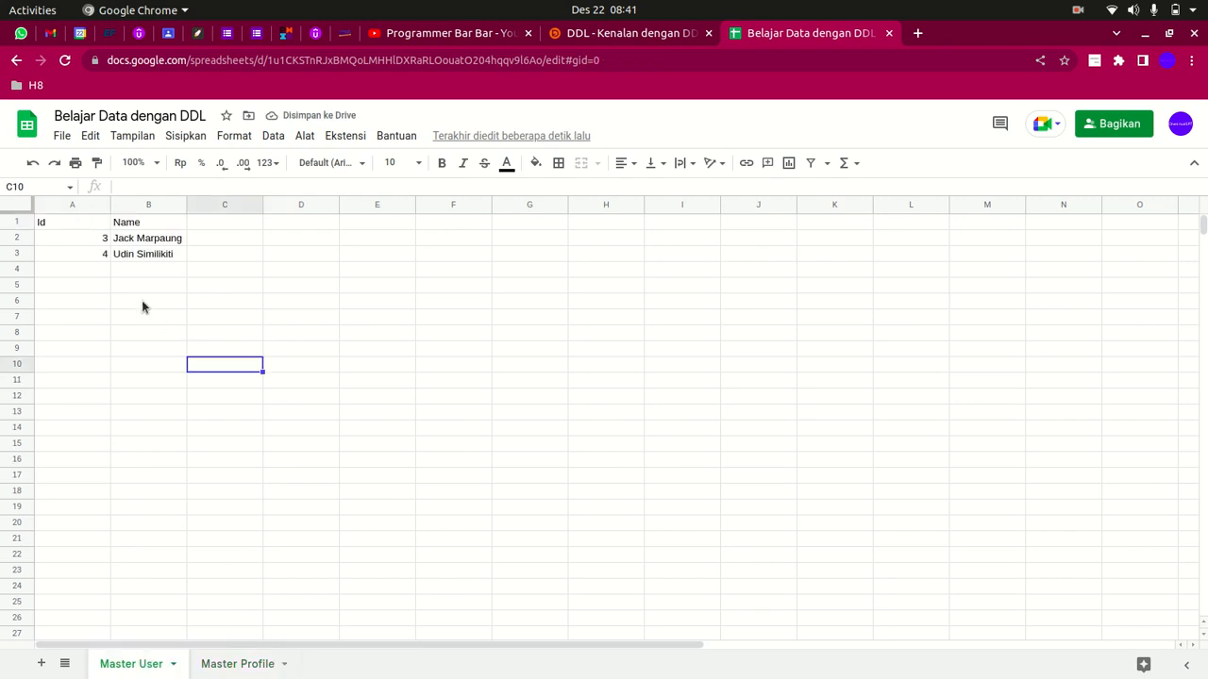
click(102, 229)
shift+click(139, 255)
key(ctrl+c)
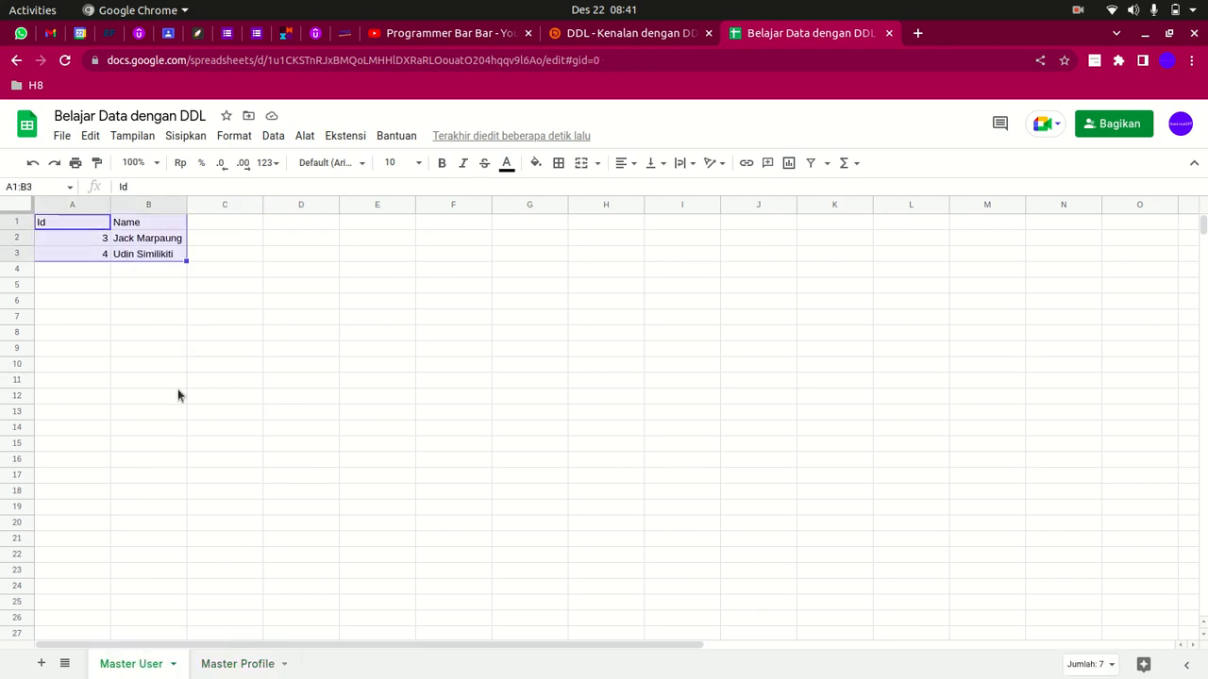
click(237, 663)
key(ctrl+v)
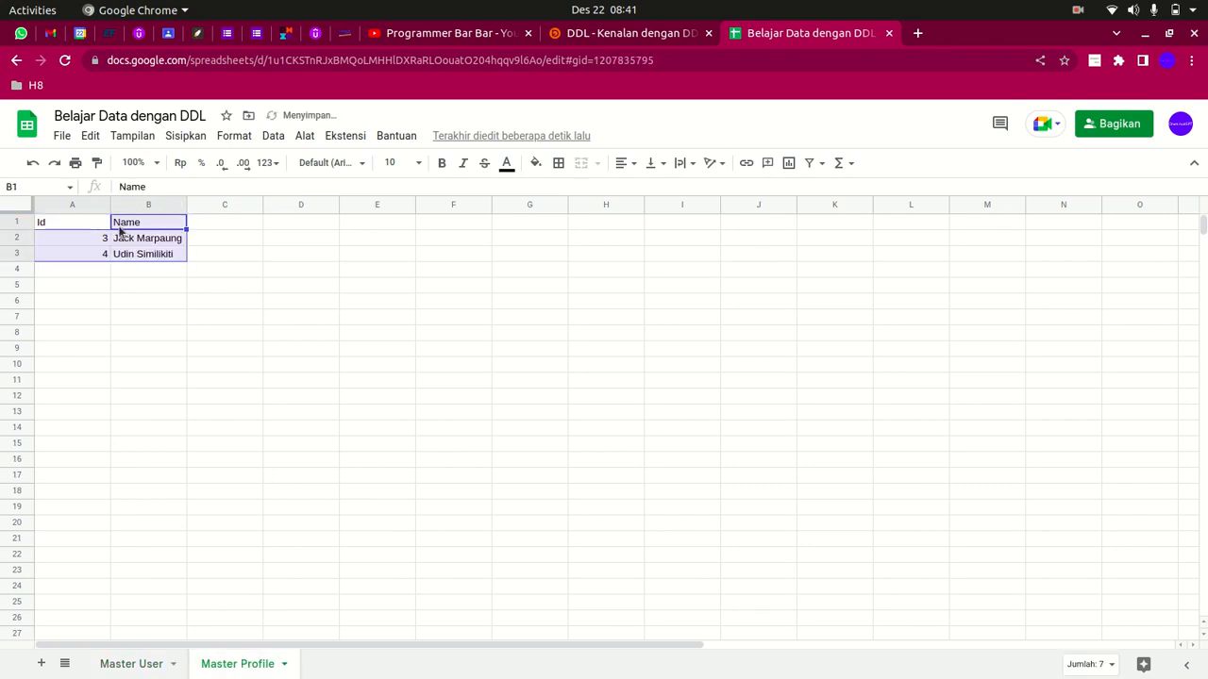
Change the header in cell A1 of Master Profile to UserId
click(93, 229)
double_click(92, 228)
key(ctrl+a)
text(u)
text(U)
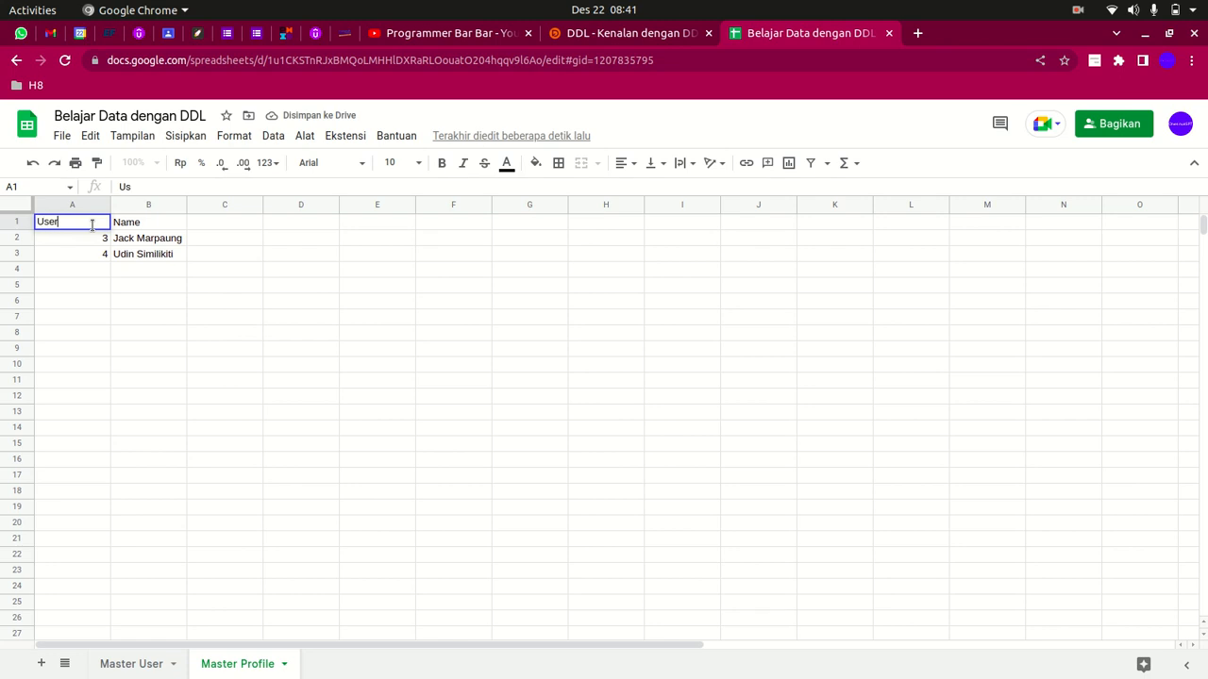
text(serId)
key(Tab)
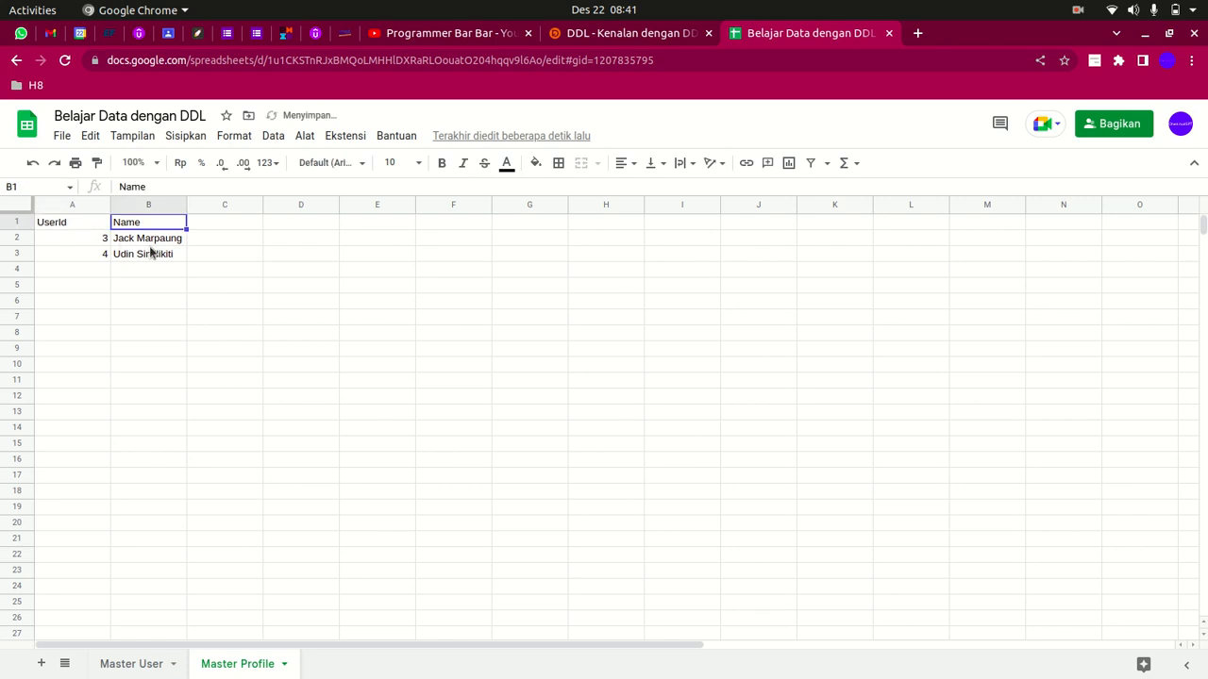
Replace the Name column in Master Profile with a usia column holding 17 for user 3 and 61 for user 4
double_click(152, 226)
key(BackSpace)
text(usia)
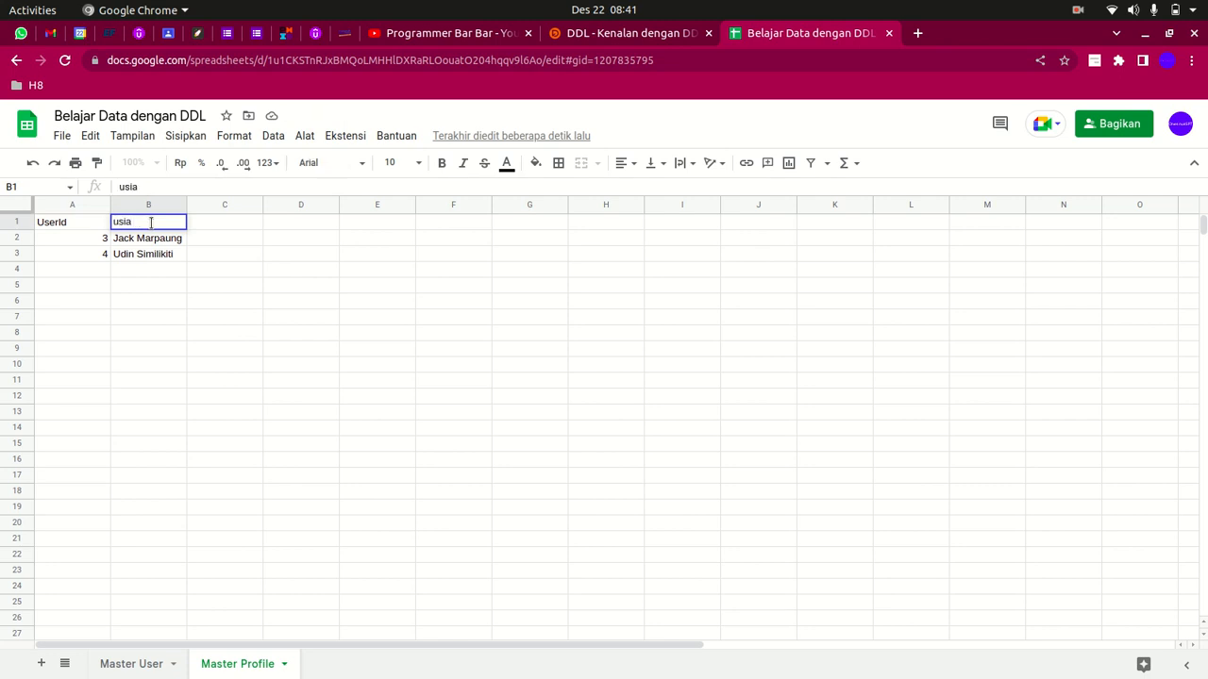
key(Return)
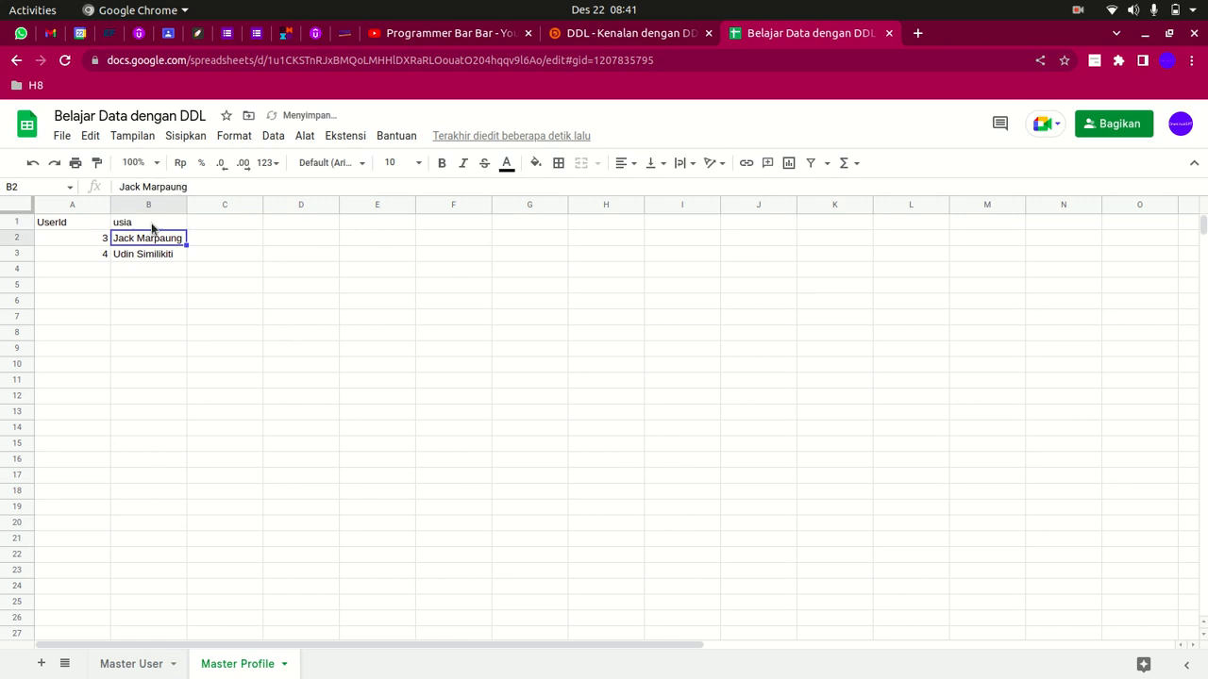
text(17)
key(Return)
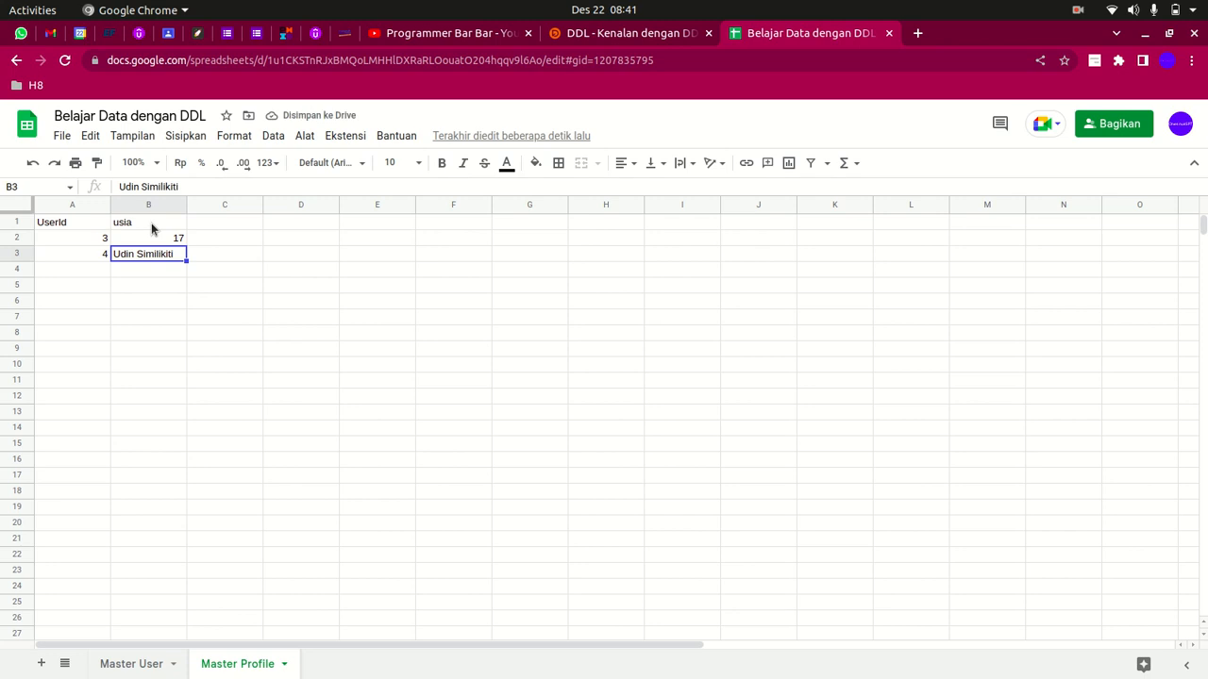
text(61)
key(Tab)
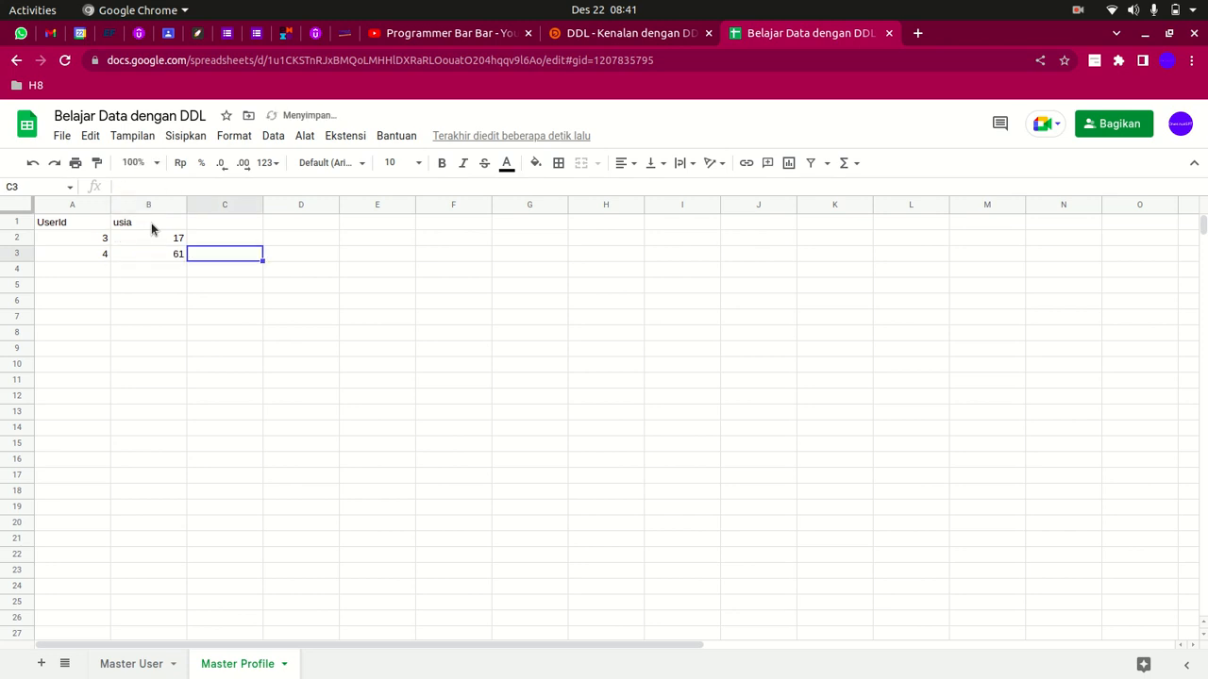
Add a jenis kelamin column in column C with Pria for user 3 and Wanita for user 4
click(252, 224)
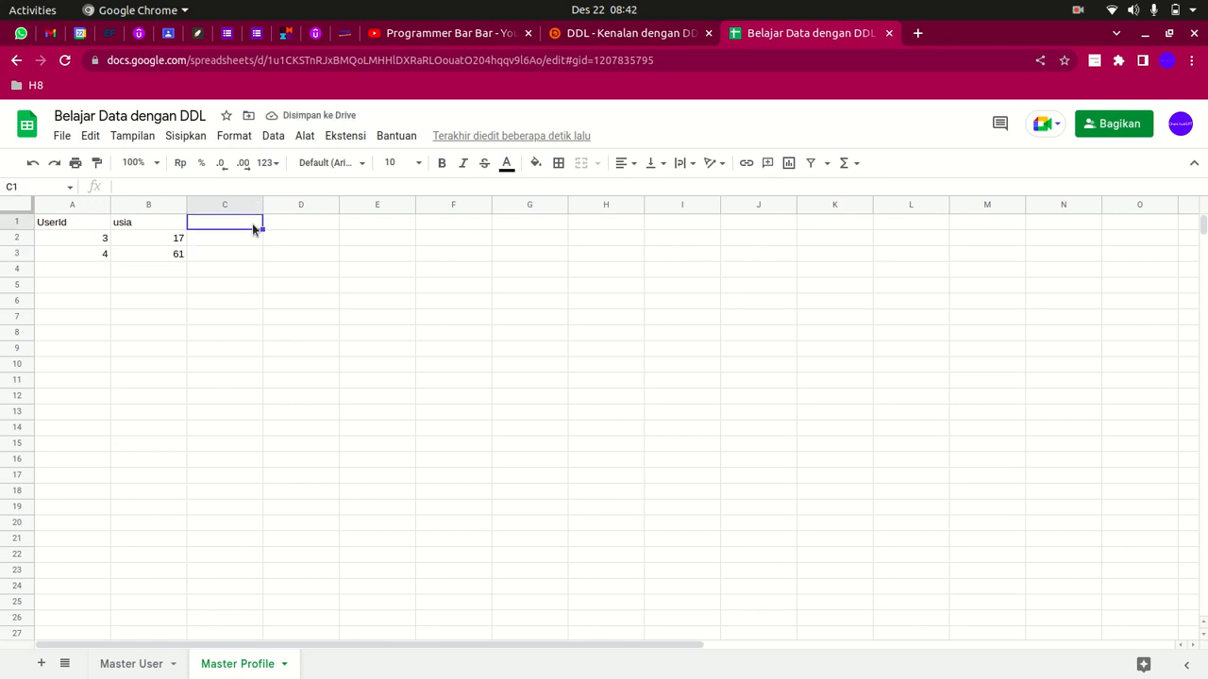
text(jenis kelamin)
key(Tab)
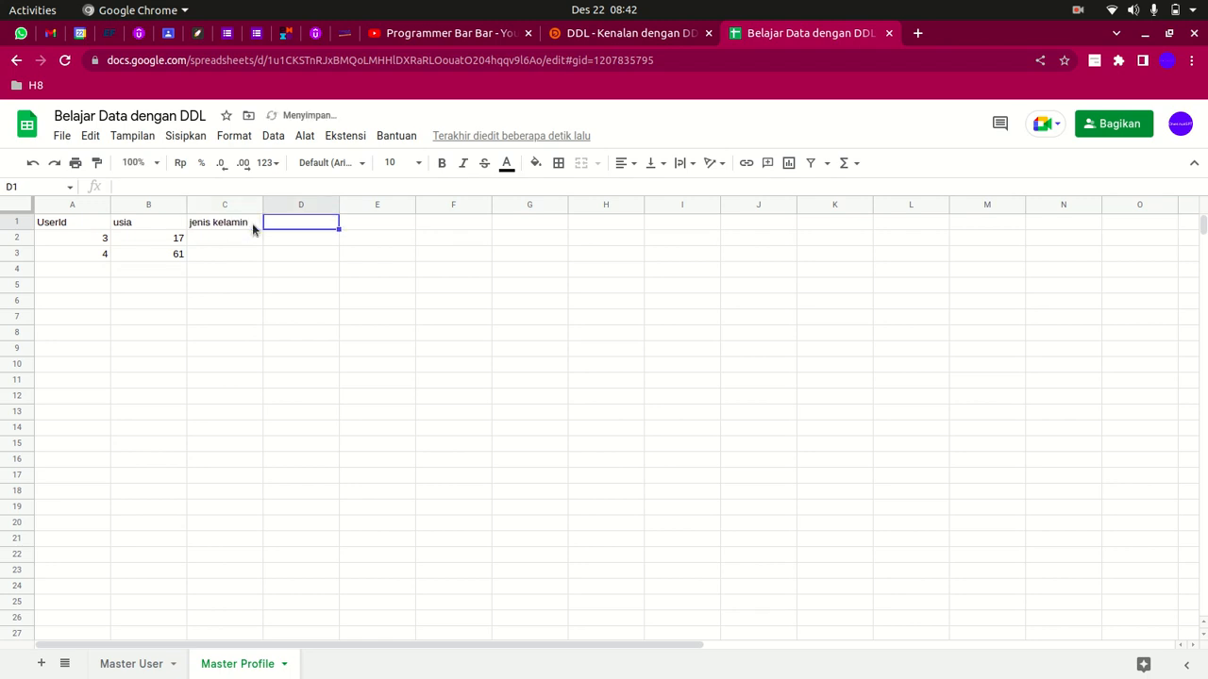
key(Down)
key(Left)
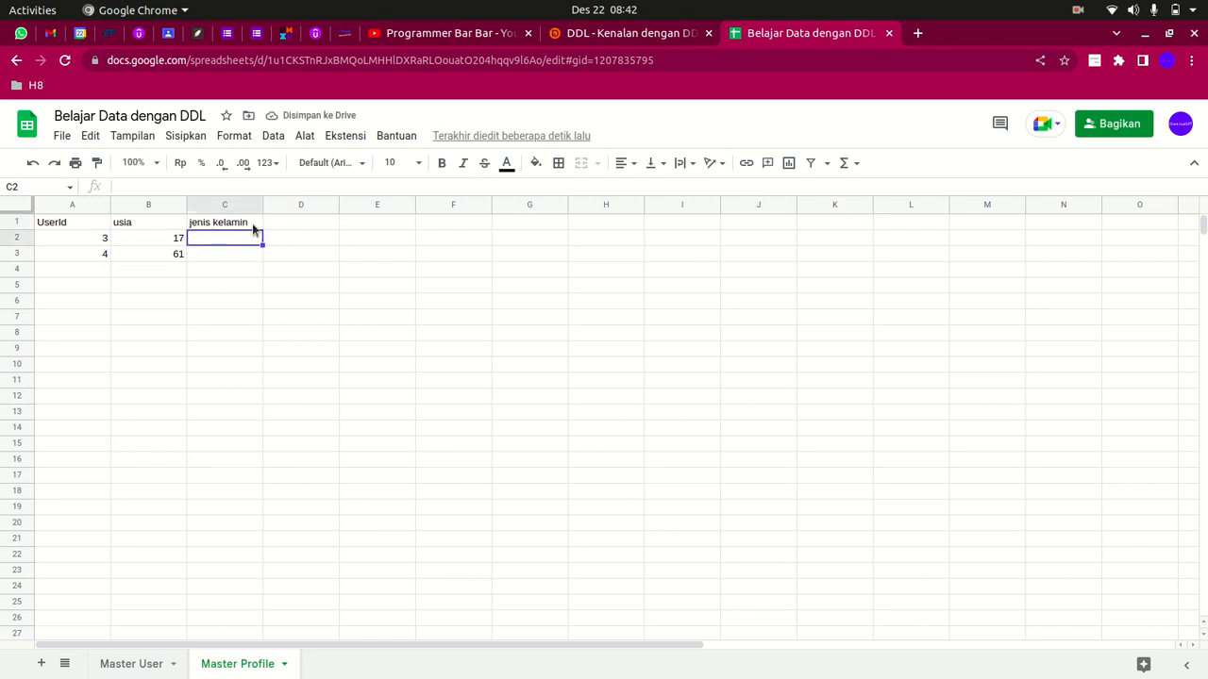
text(Pria)
key(Tab)
key(Down)
key(Left)
text(w)
key(BackSpace)
text(Wanita)
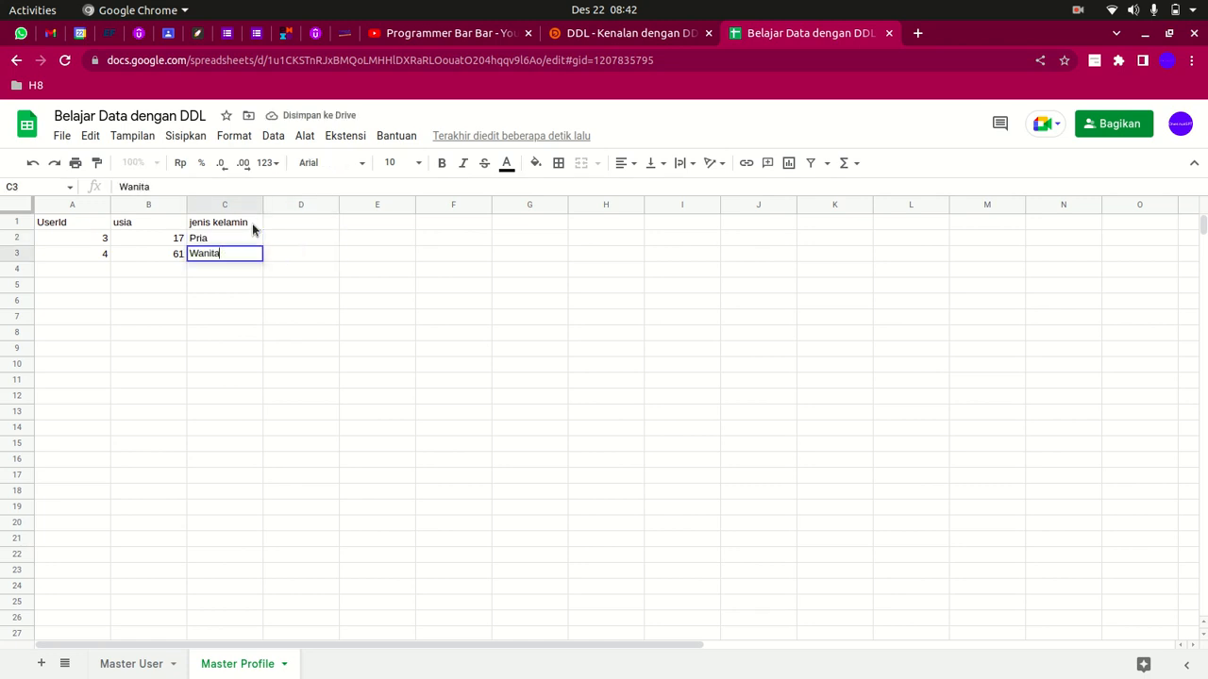
key(Tab)
Add a sudah_menikah column in column D with True for user 3 and False for user 4
key(Up)
key(Up)
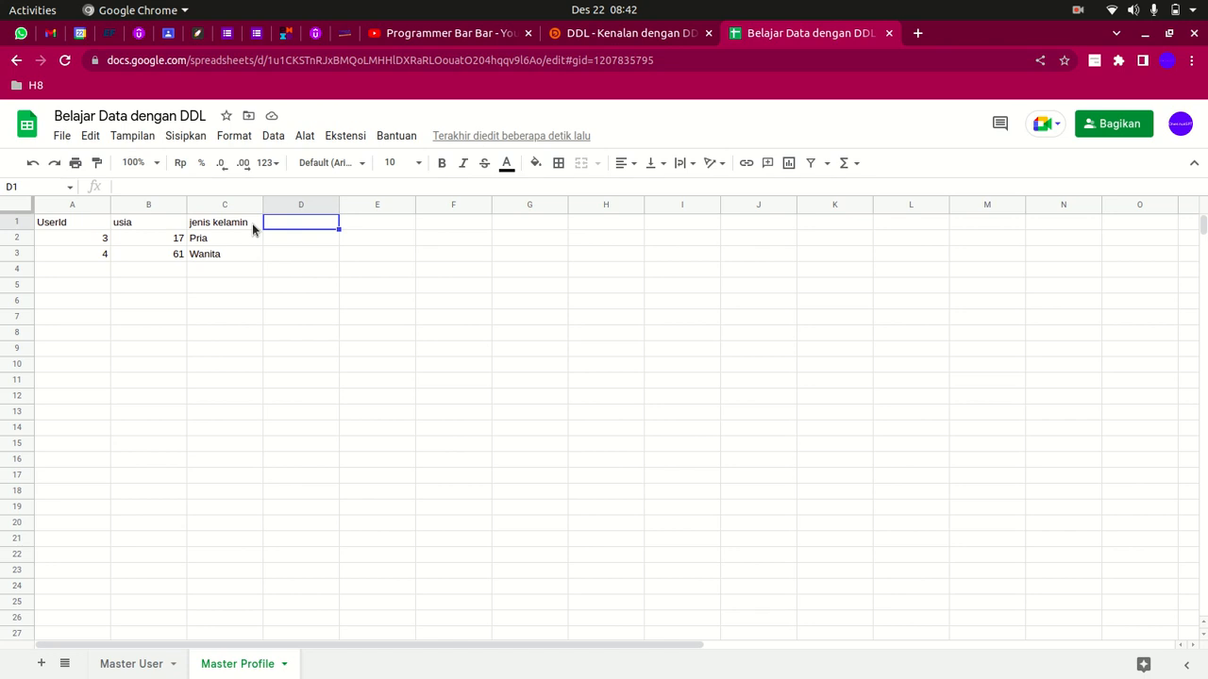
text(sudah_menikah)
key(Return)
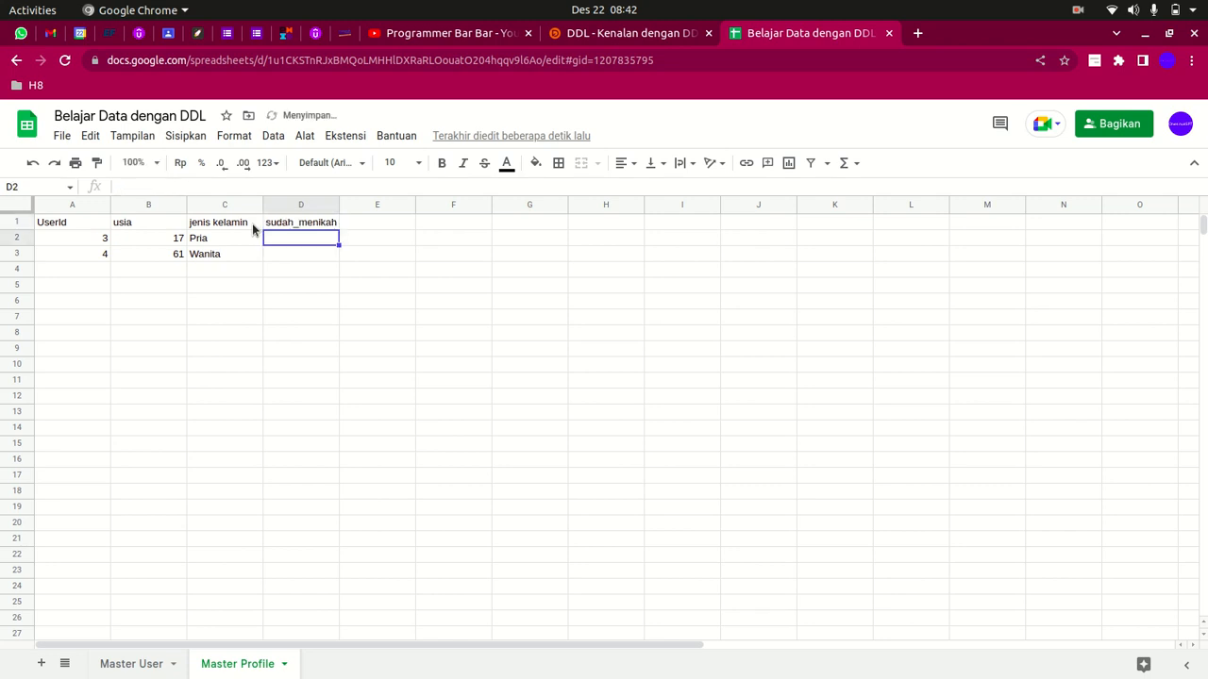
text(True)
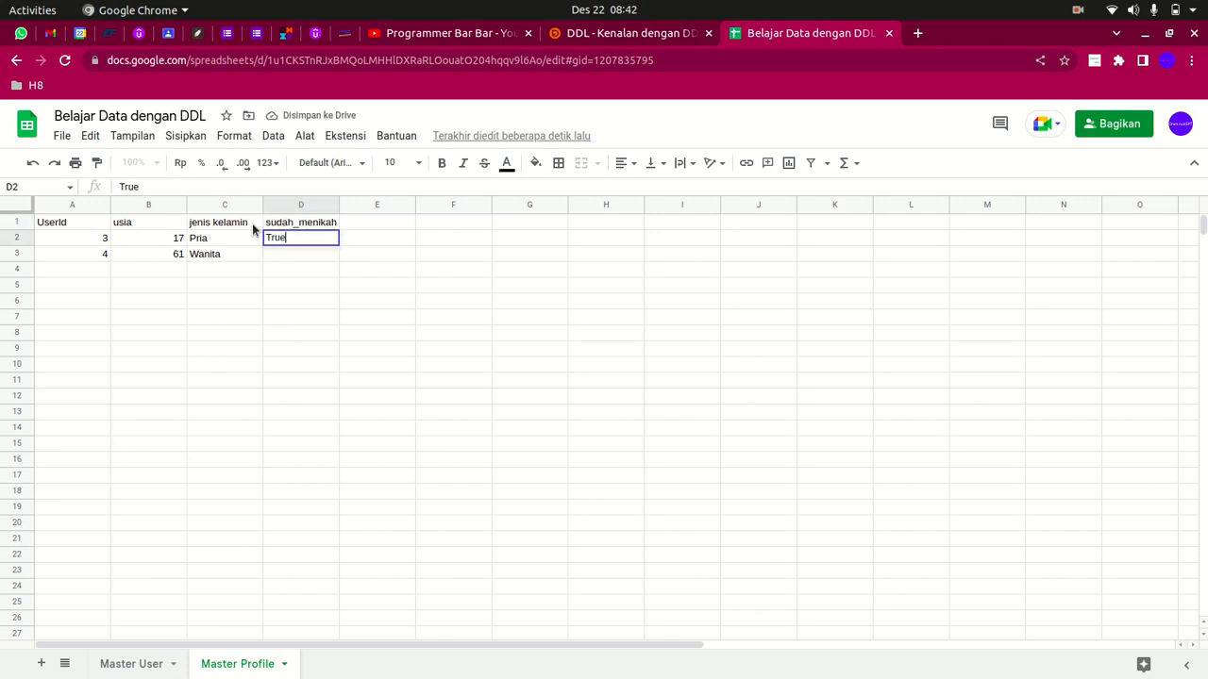
key(Return)
text(False)
key(Return)
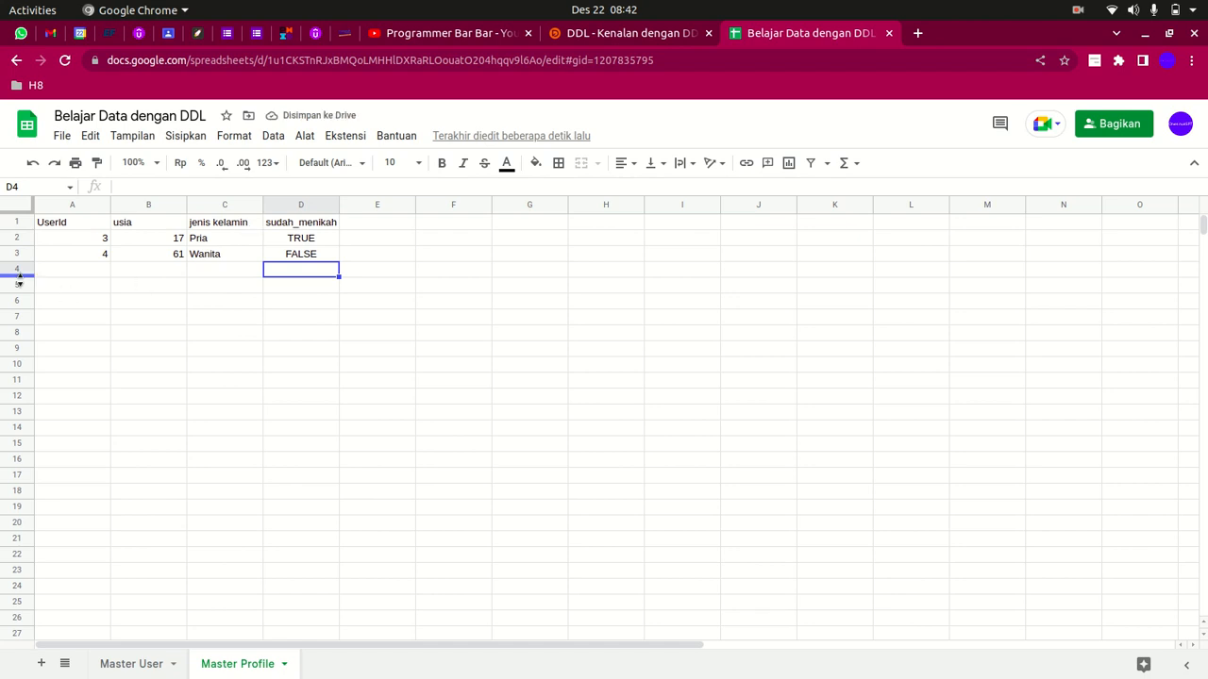
Compare the ID and profile columns of Master Profile with the Master User records, and return to the DDL pipeline
click(108, 228)
click(127, 227)
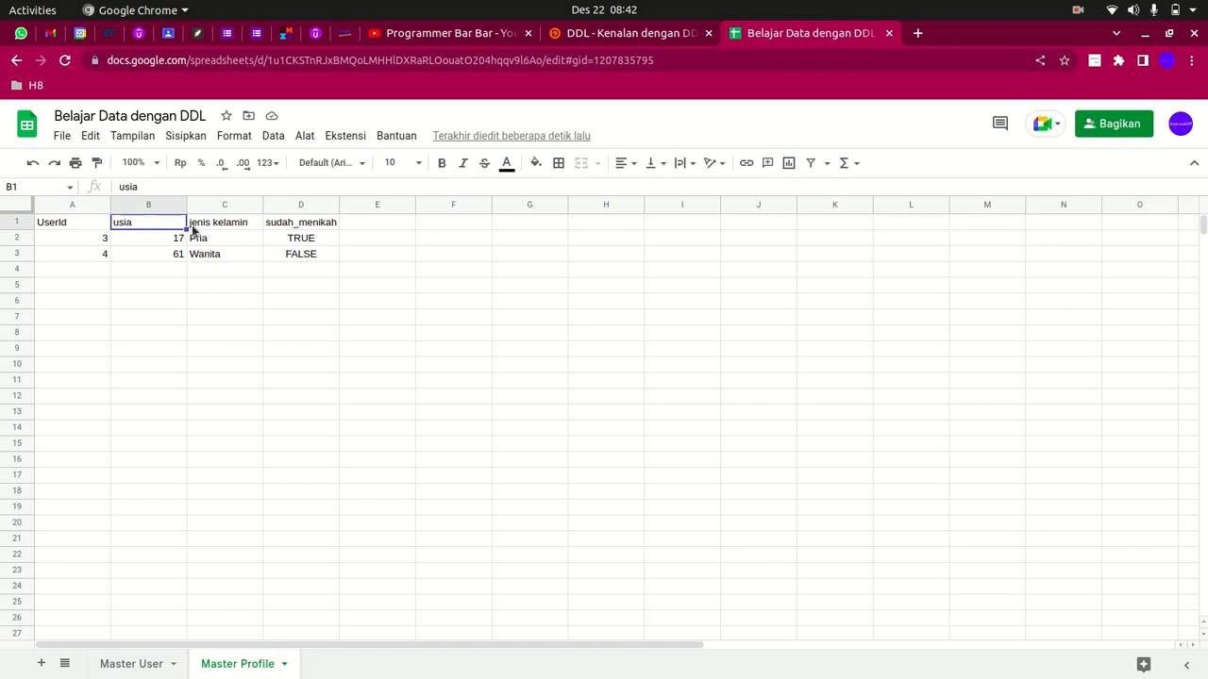
click(95, 243)
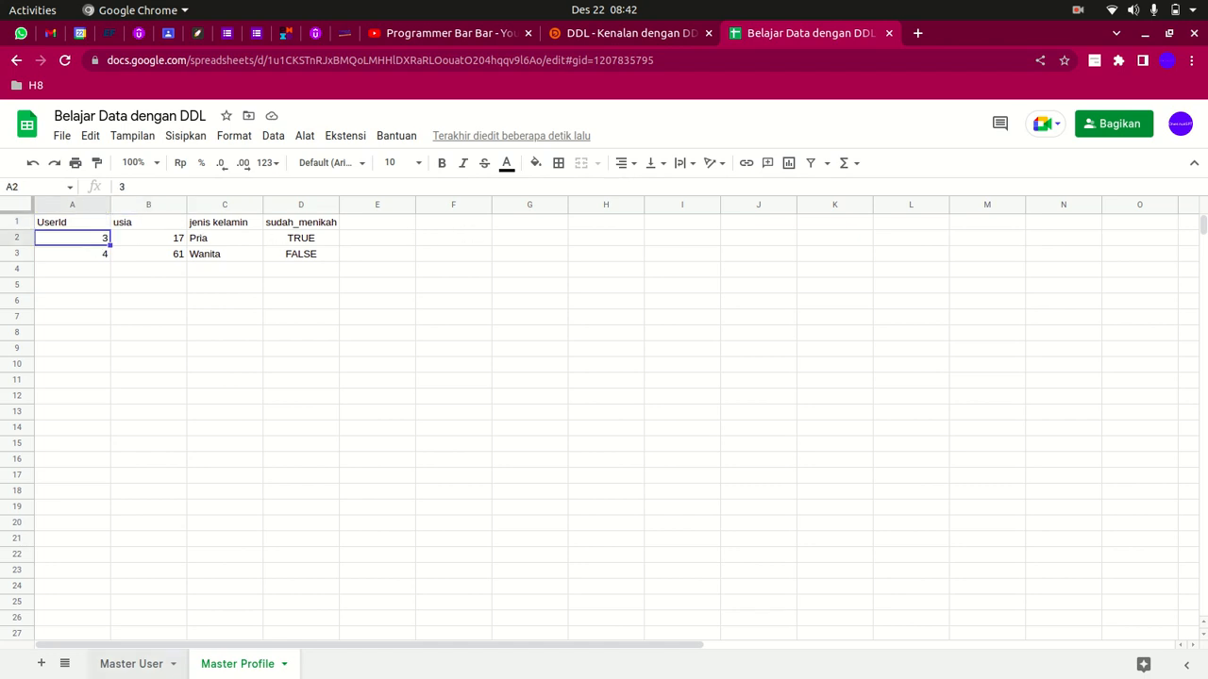
click(111, 664)
click(231, 664)
click(142, 242)
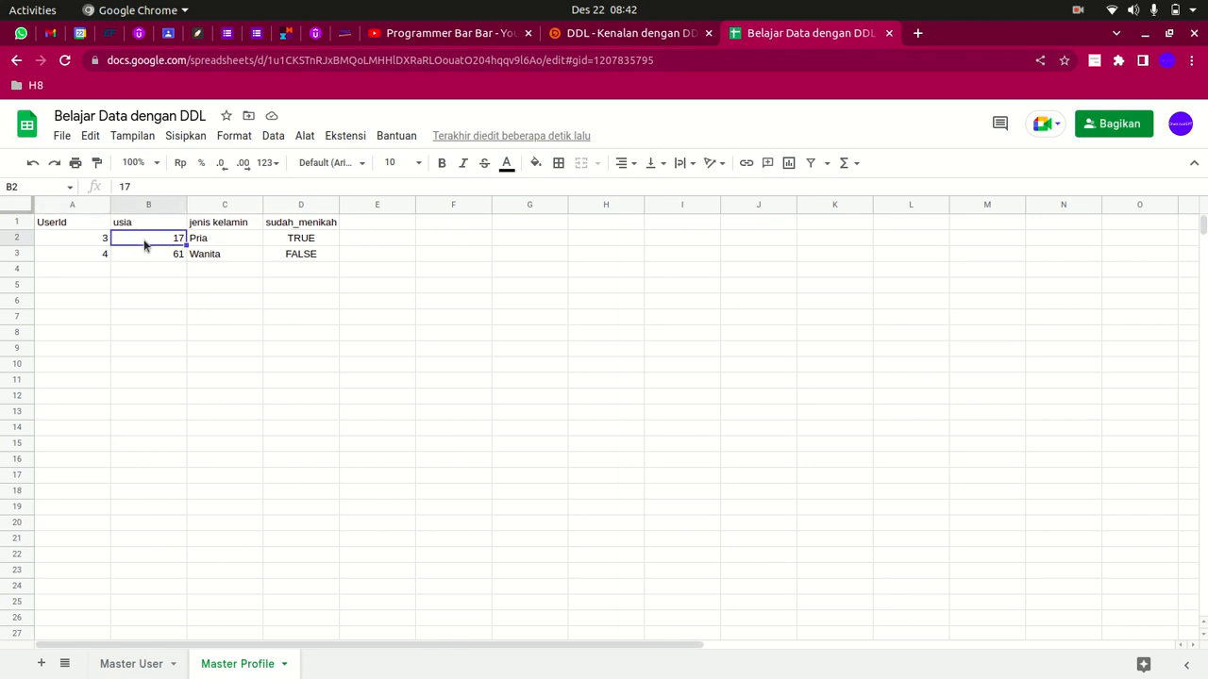
click(167, 228)
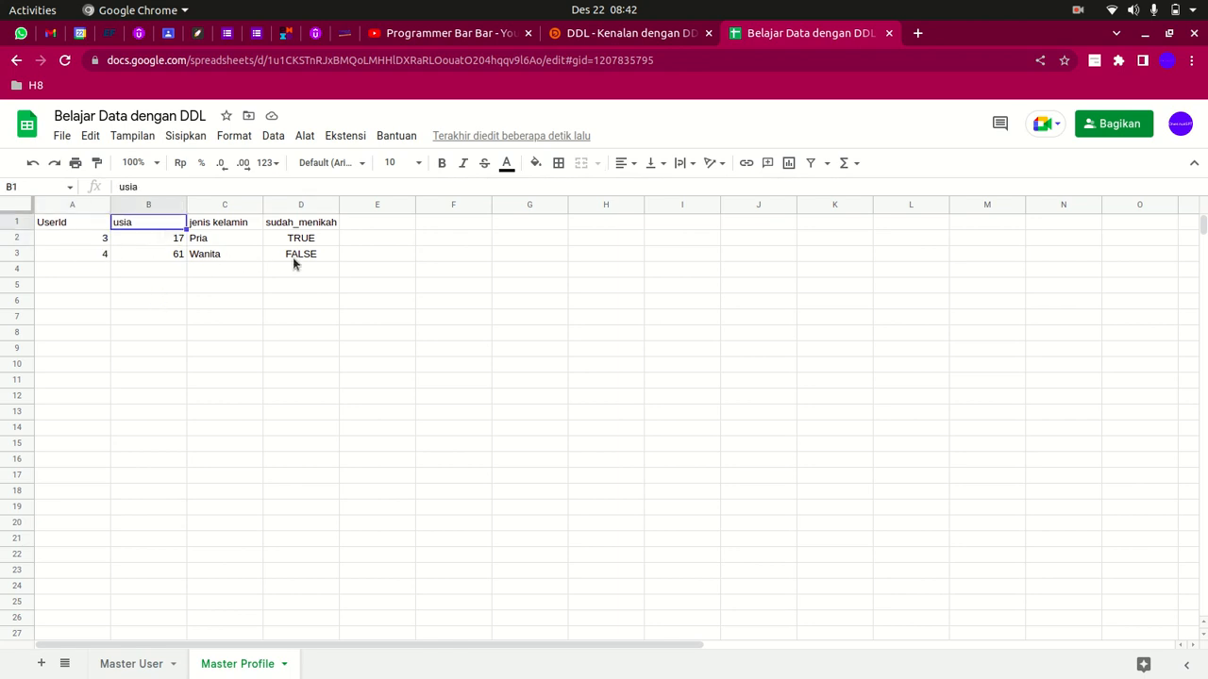
drag(306, 253, 129, 227)
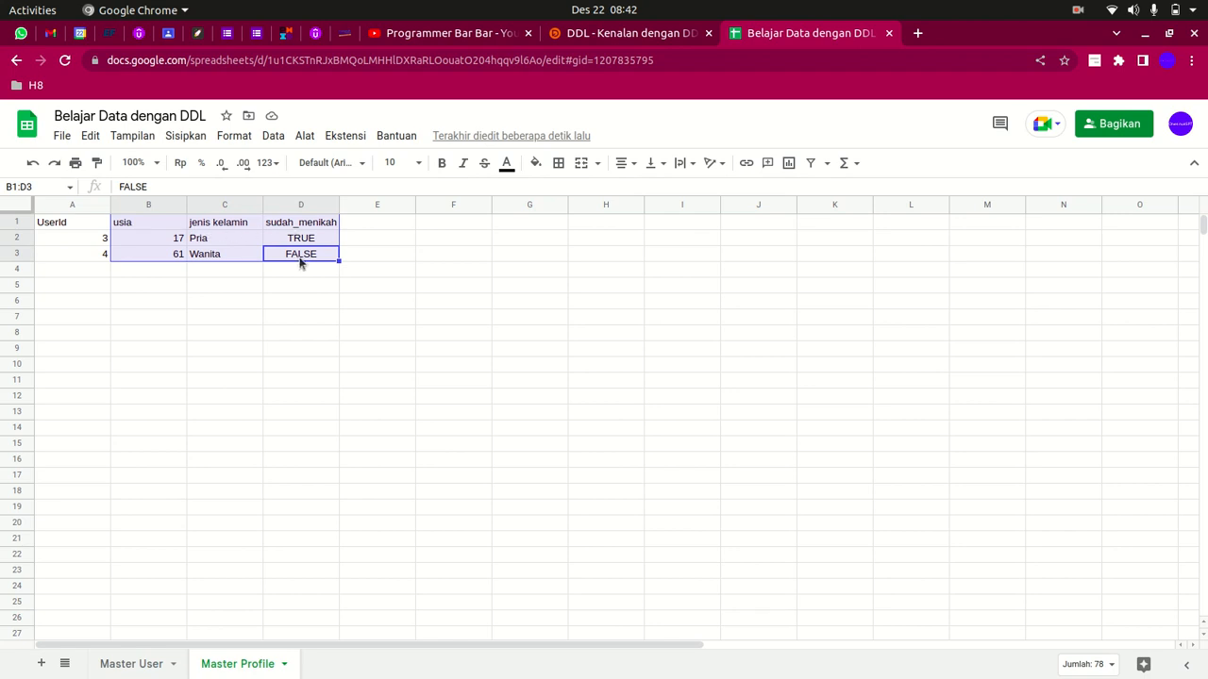
click(121, 667)
click(132, 244)
click(235, 666)
click(136, 672)
click(219, 665)
click(622, 33)
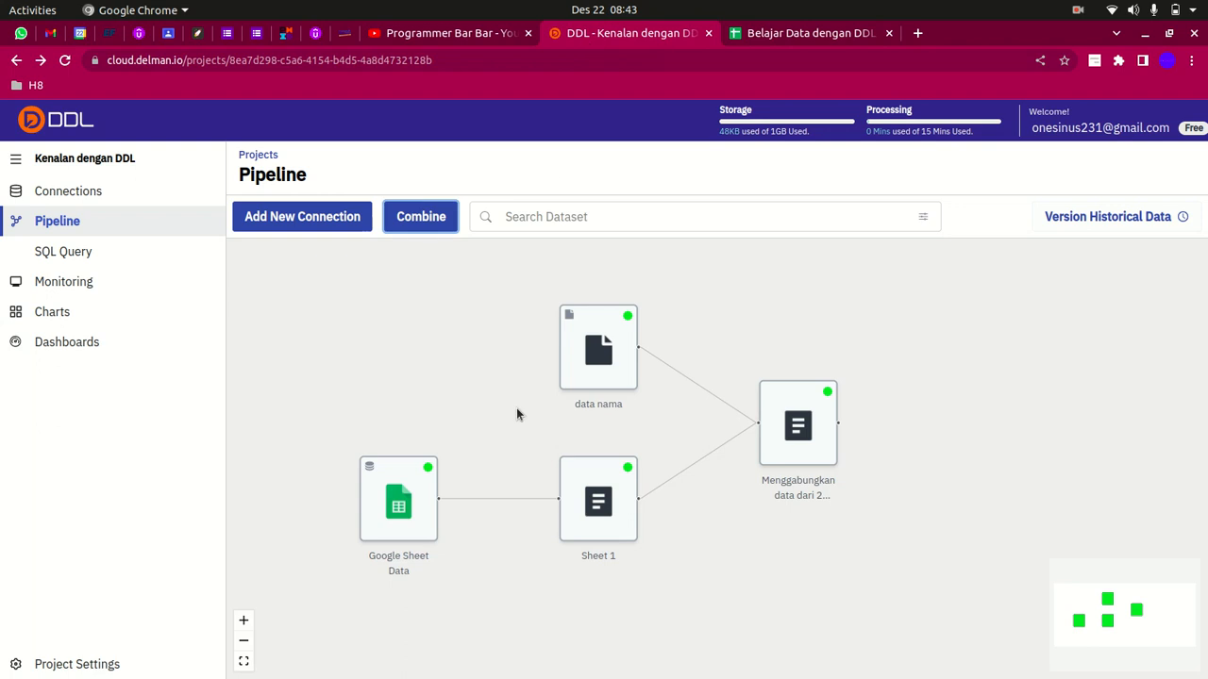
click(601, 557)
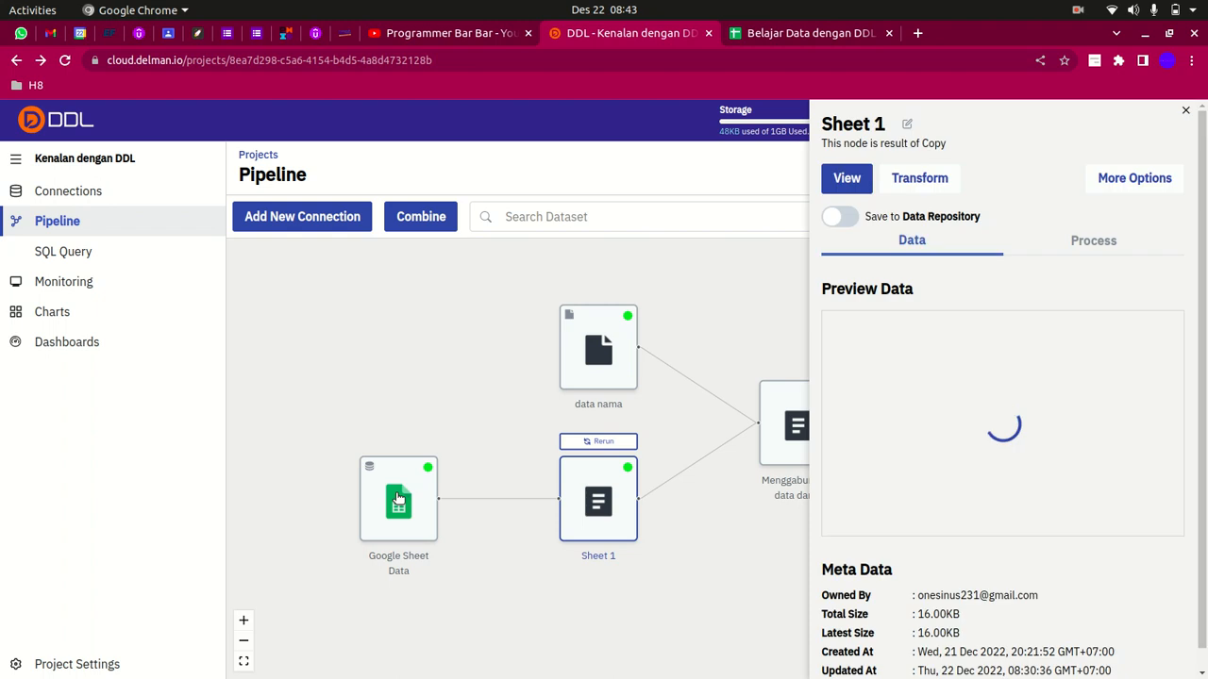
click(398, 498)
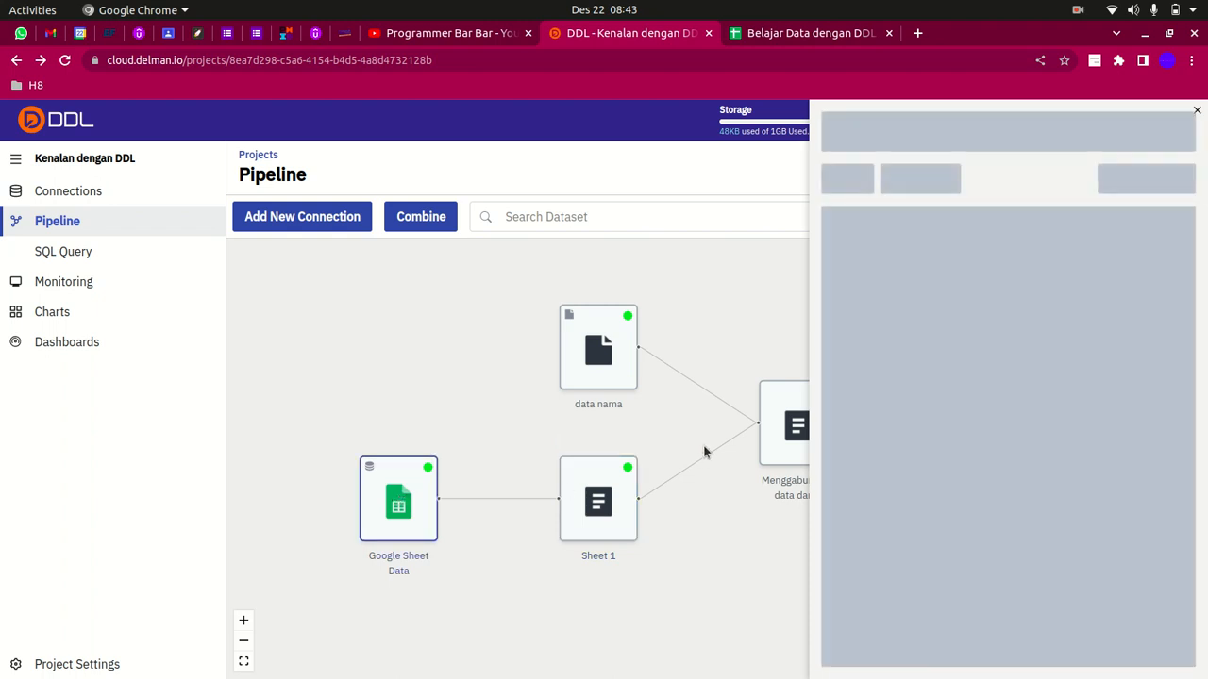
scroll(434, 493, up, 2)
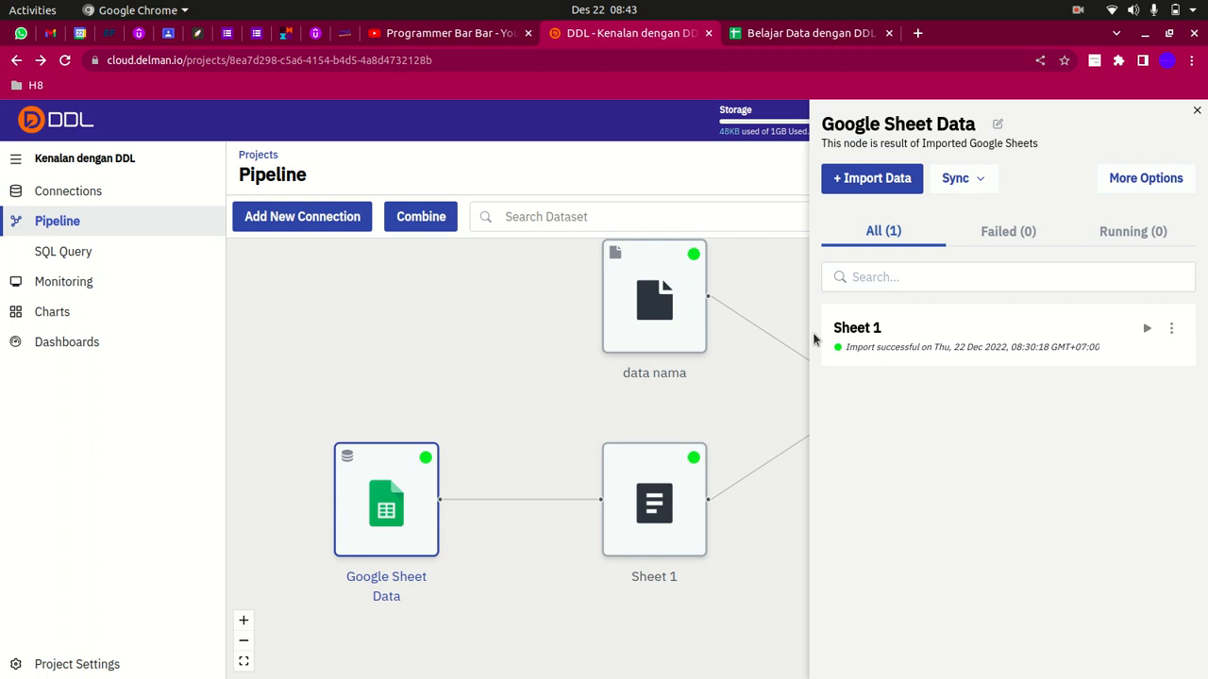
click(1171, 329)
click(1099, 359)
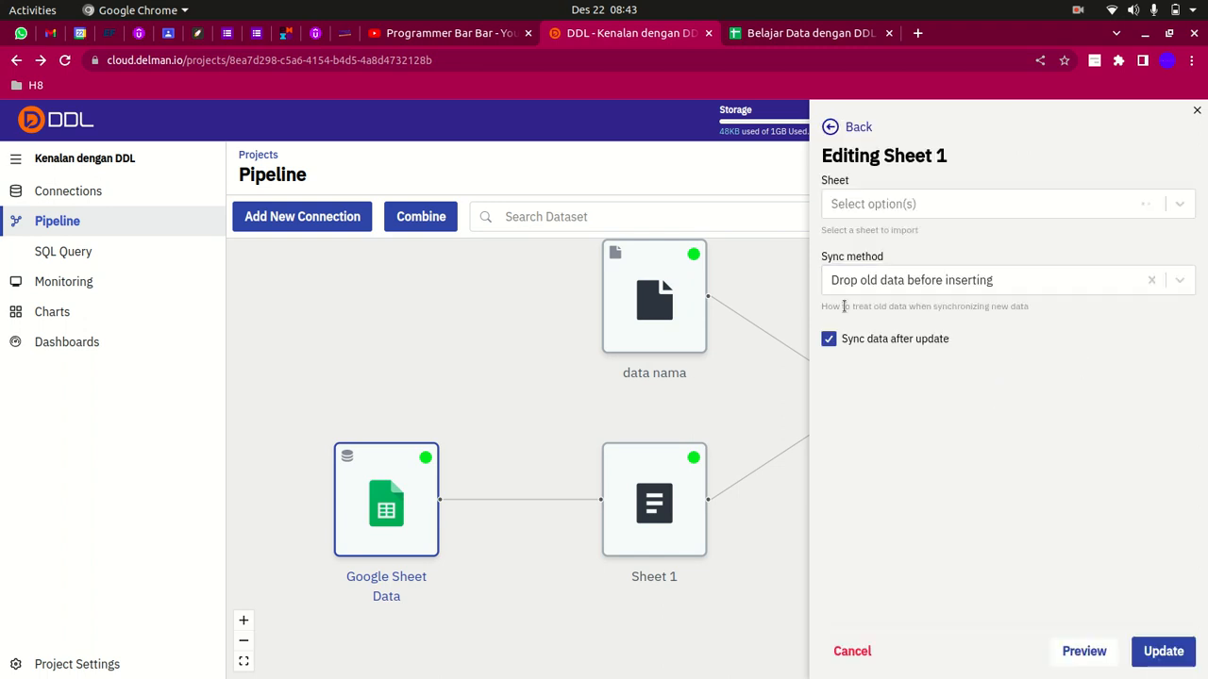
click(929, 205)
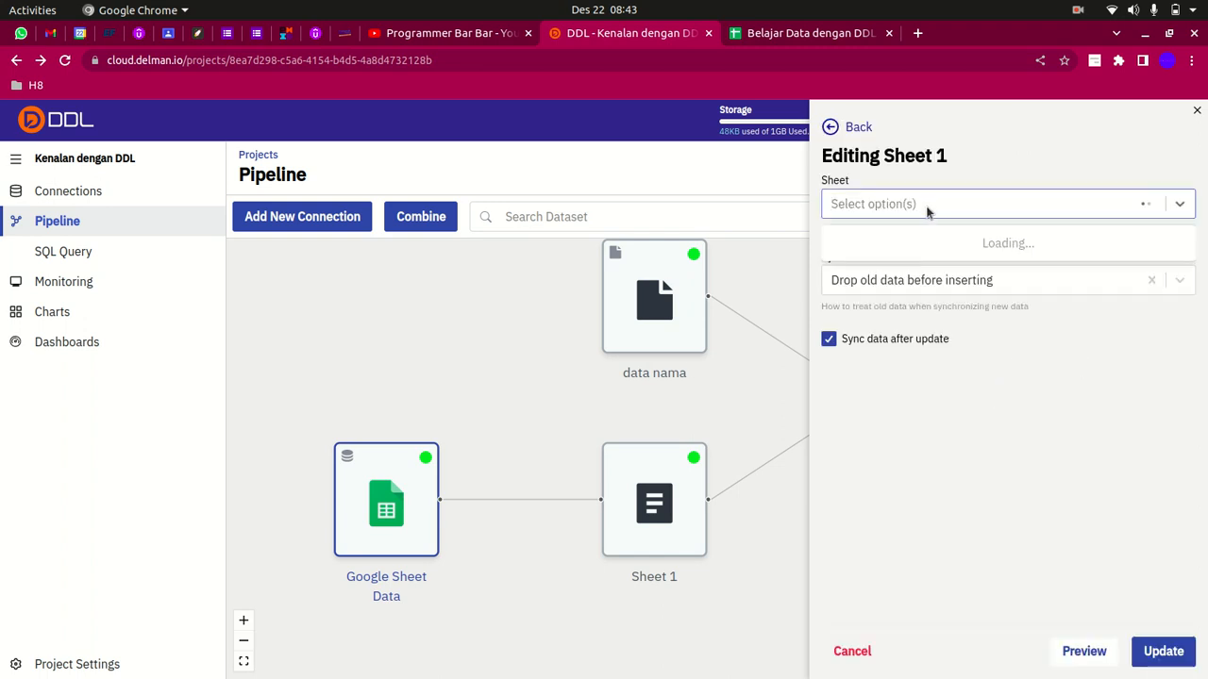
click(879, 245)
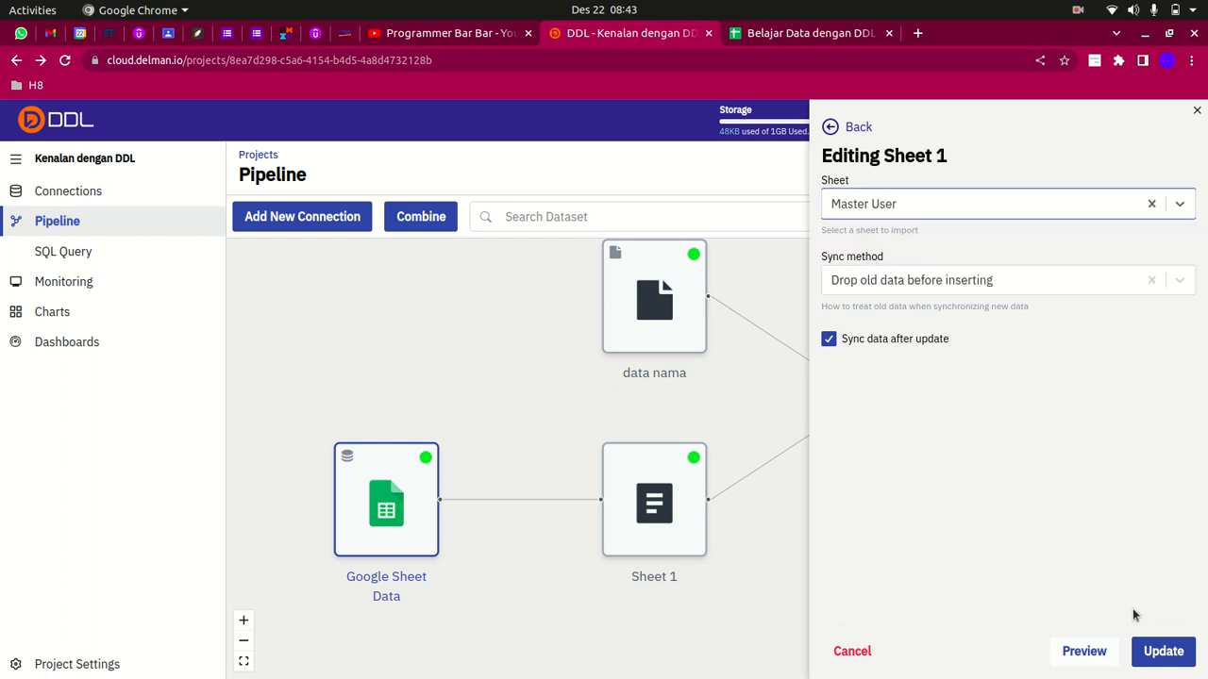
click(1197, 111)
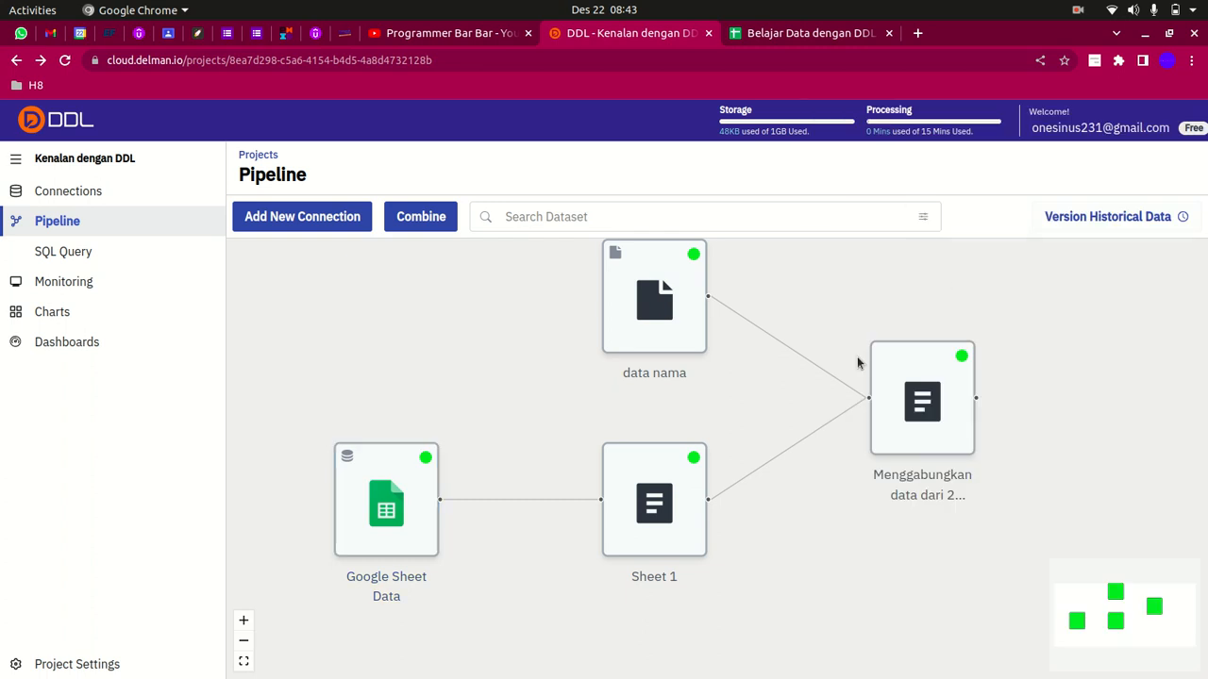
Delete the data nama node from the project
click(690, 497)
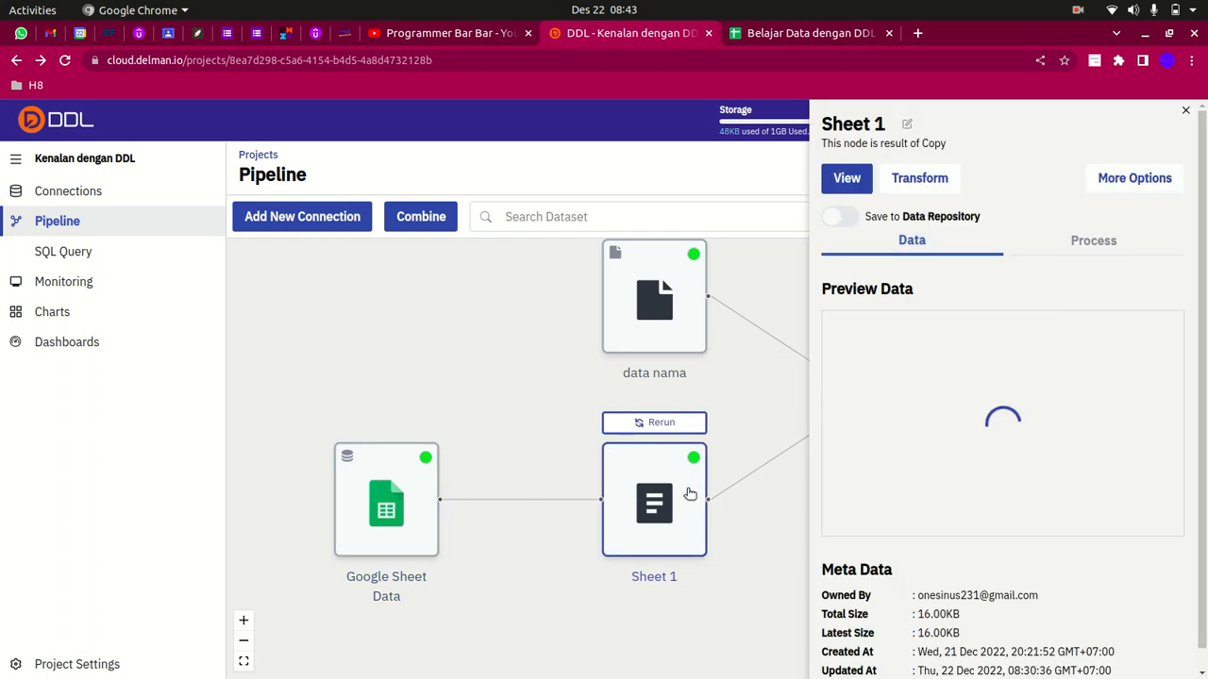
drag(760, 396, 571, 397)
click(517, 340)
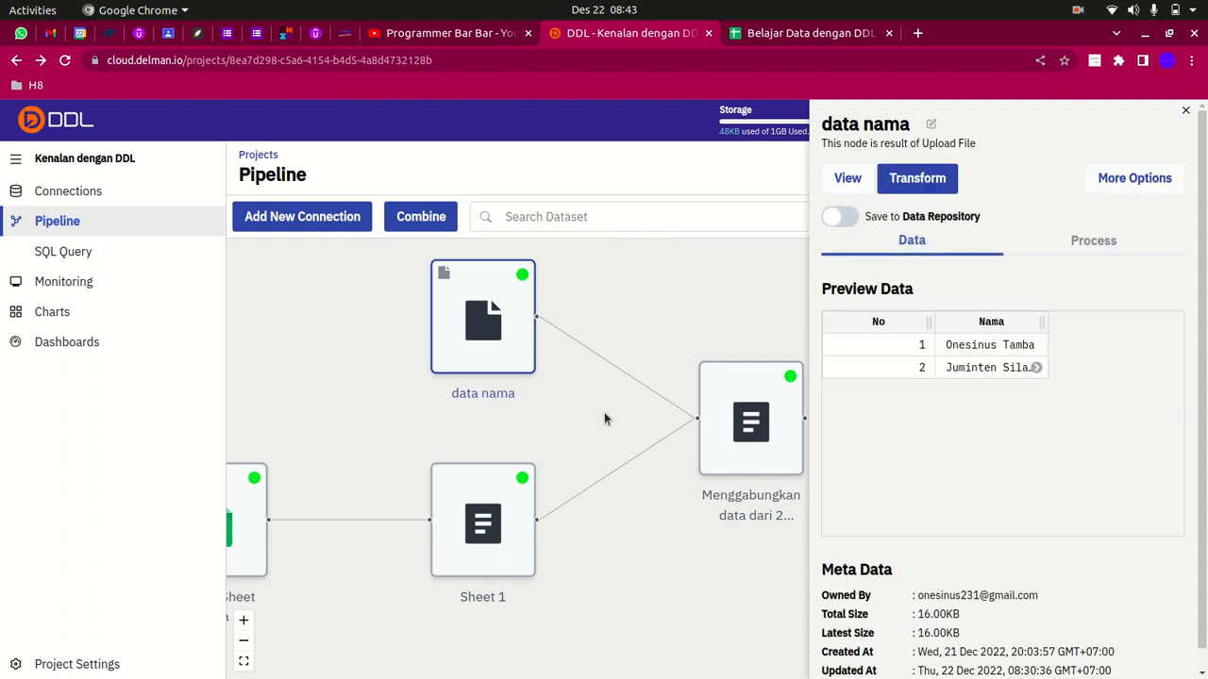
drag(604, 413, 615, 488)
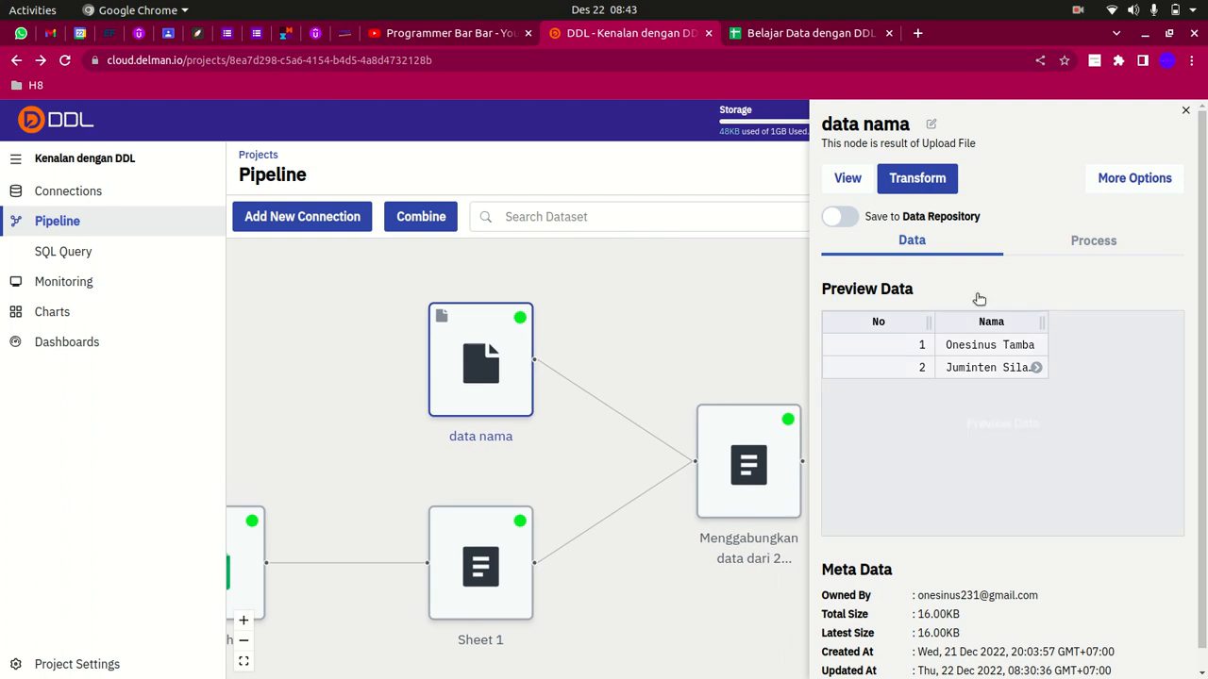
click(1149, 187)
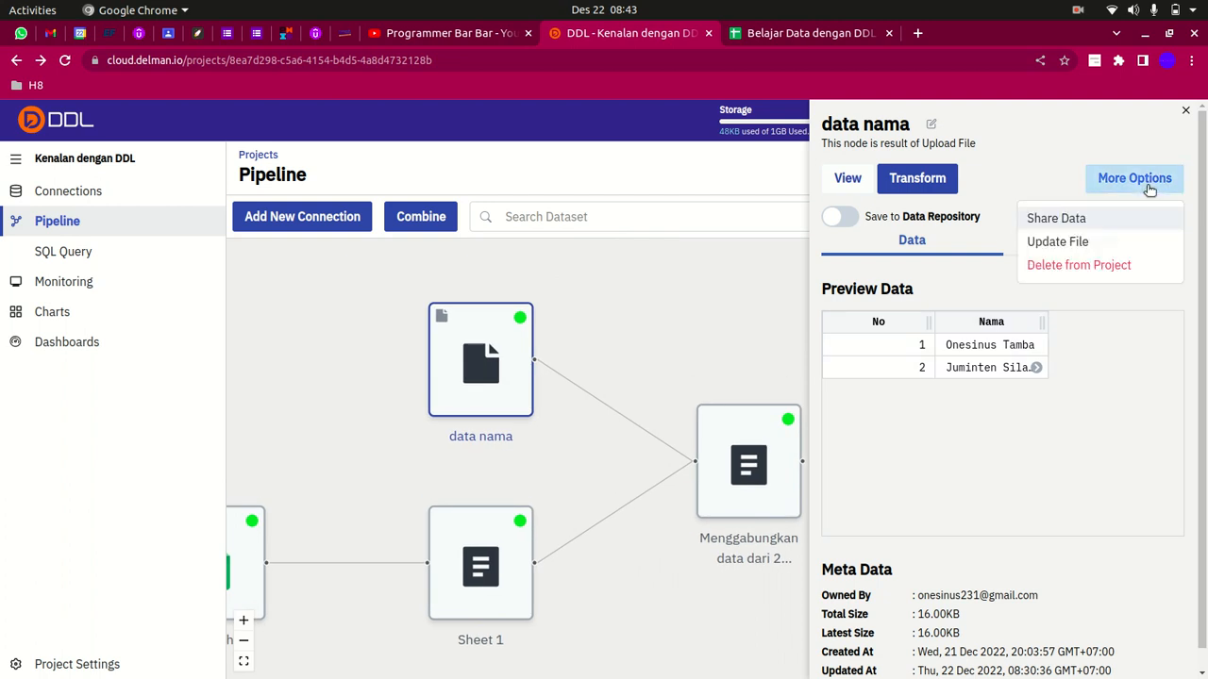
click(1074, 269)
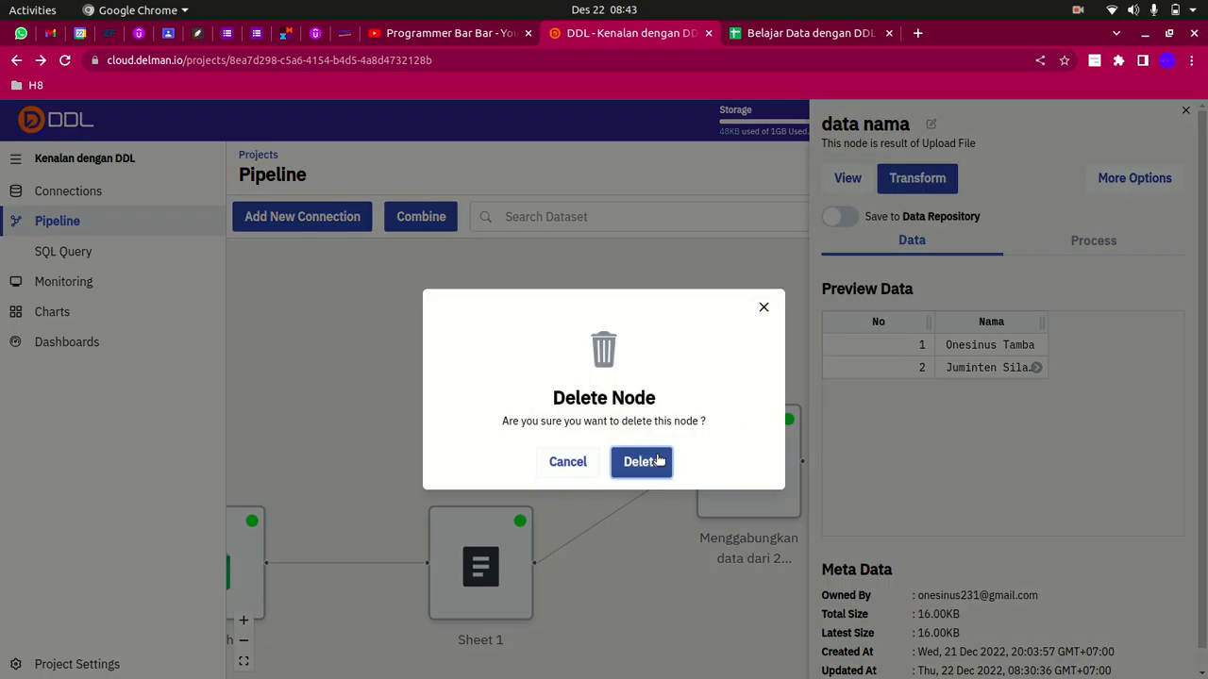
click(657, 458)
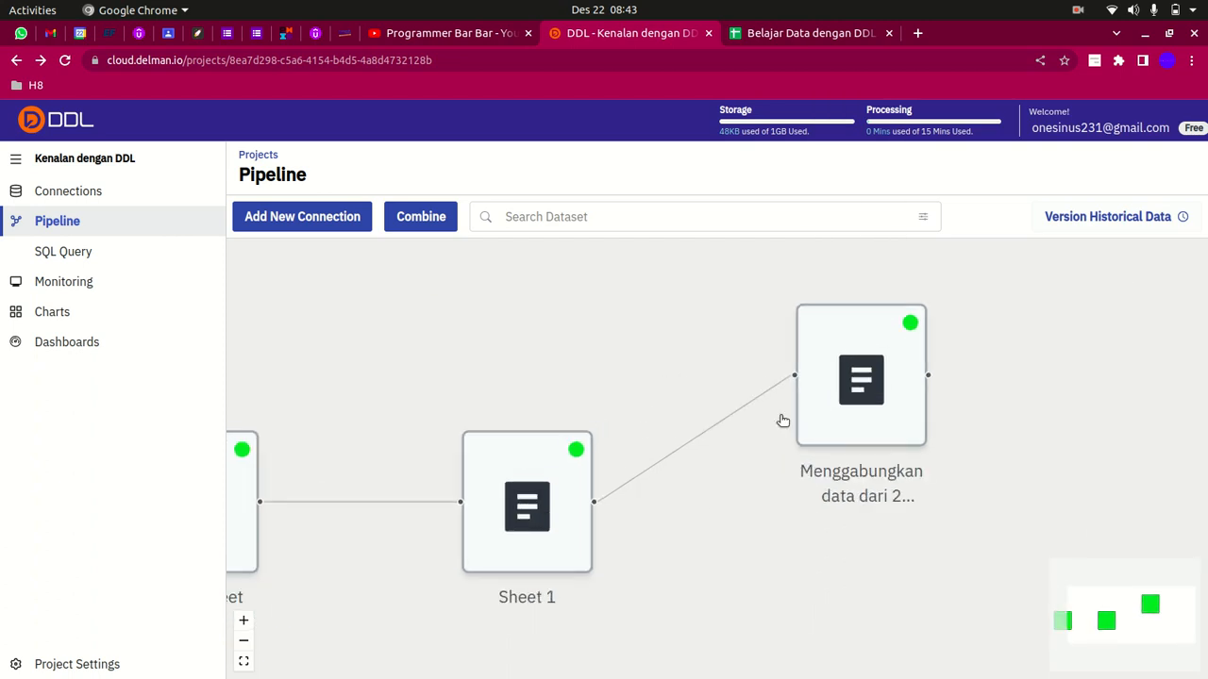
Delete the Sheet 1 node from the project
click(562, 477)
click(1161, 187)
click(1047, 349)
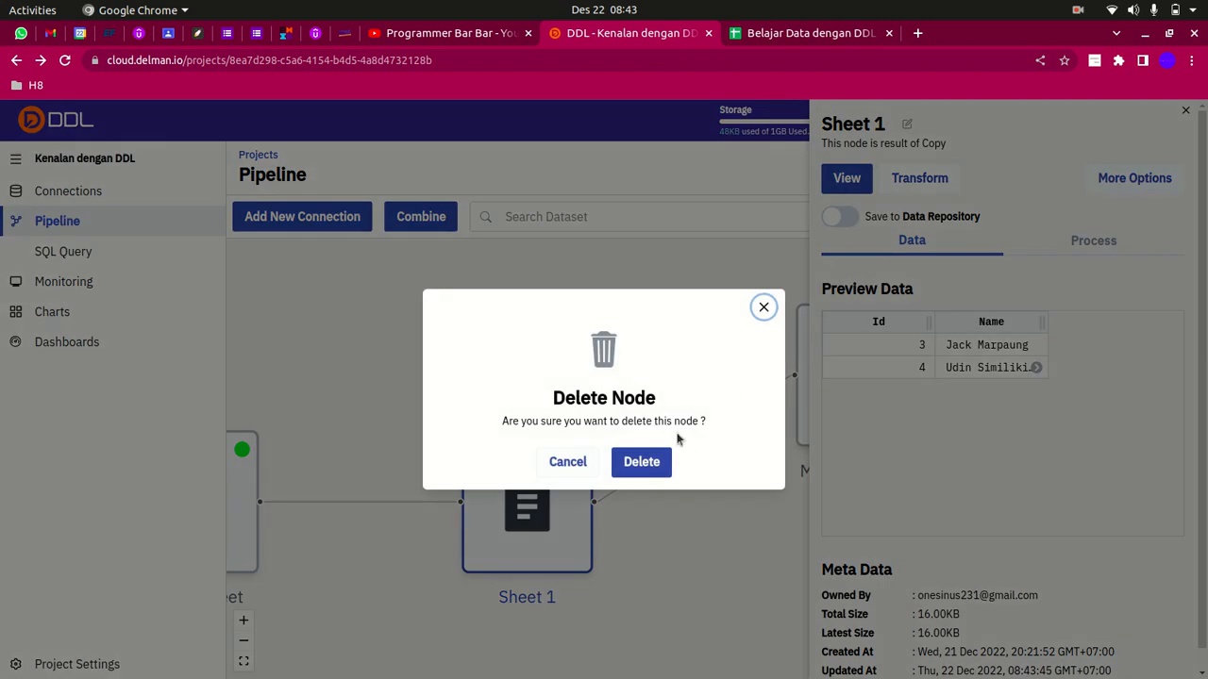
click(634, 458)
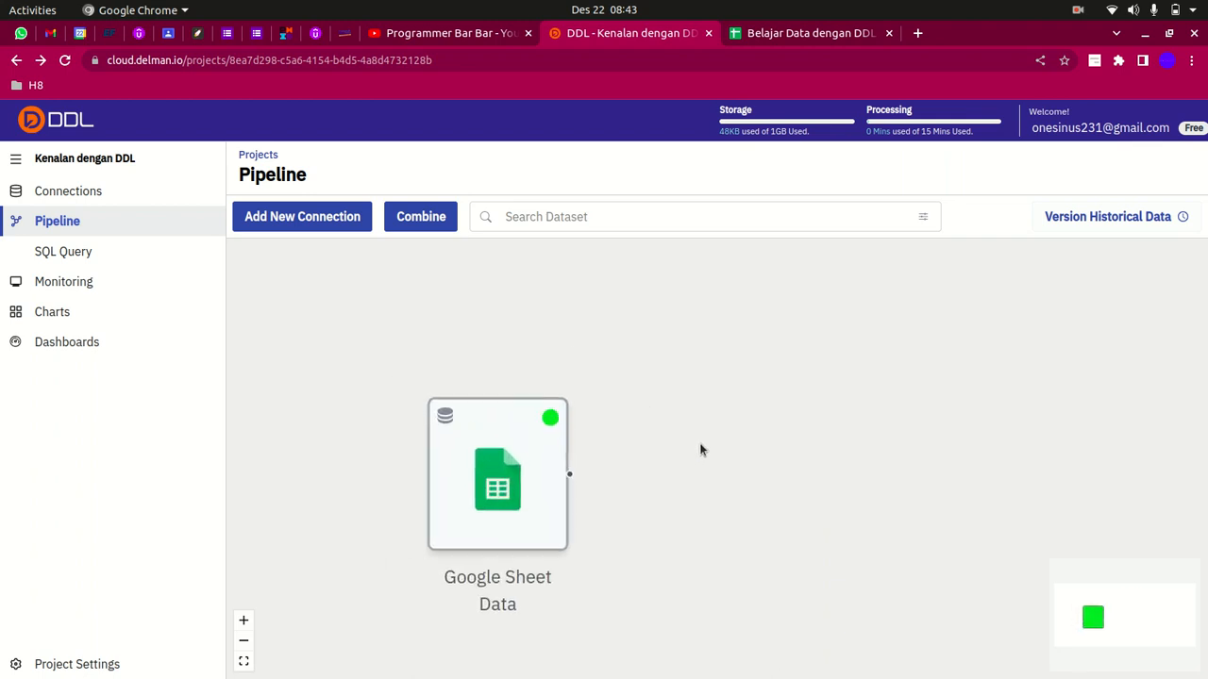
Import the Master User sheet from Google Sheet Data as a node named Users, previewing its data before saving
scroll(674, 429, up, 2)
scroll(675, 423, down, 6)
scroll(676, 437, up, 7)
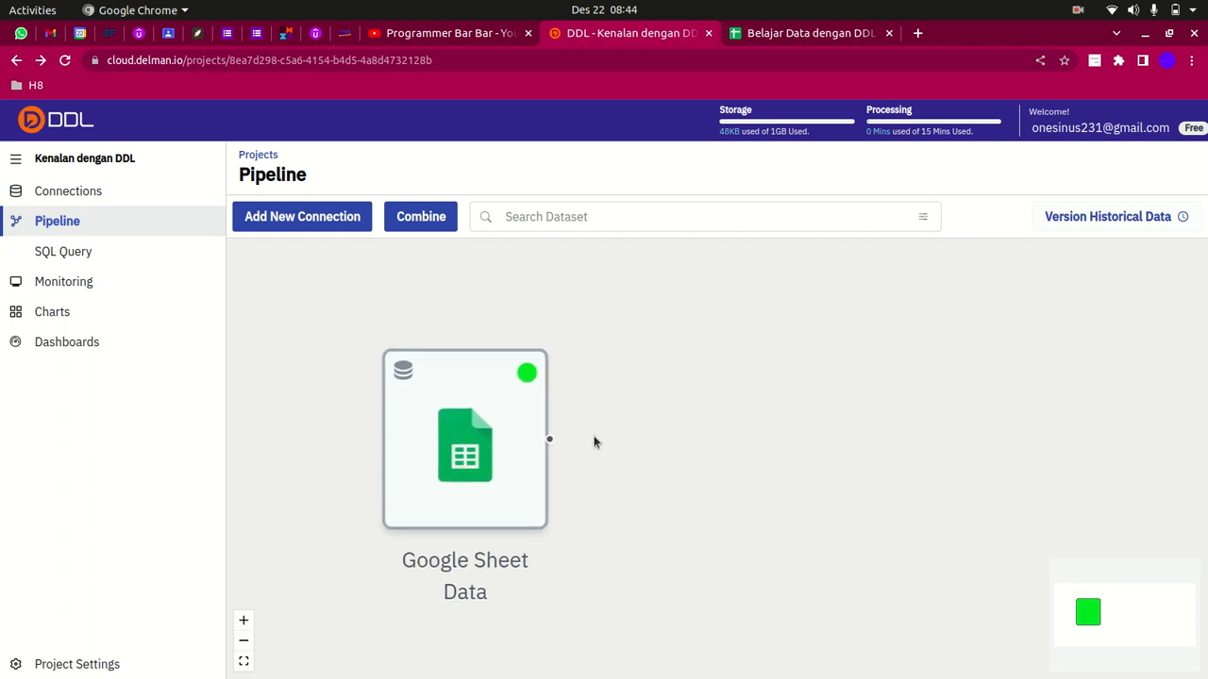
click(525, 426)
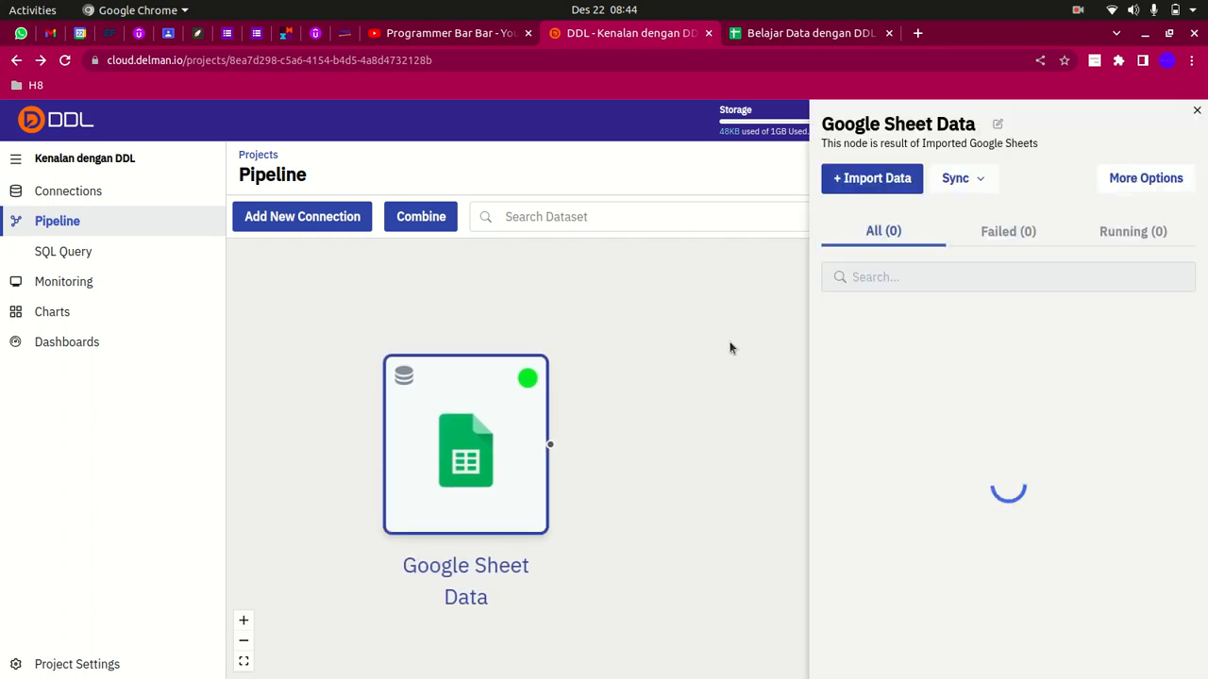
click(870, 179)
click(903, 203)
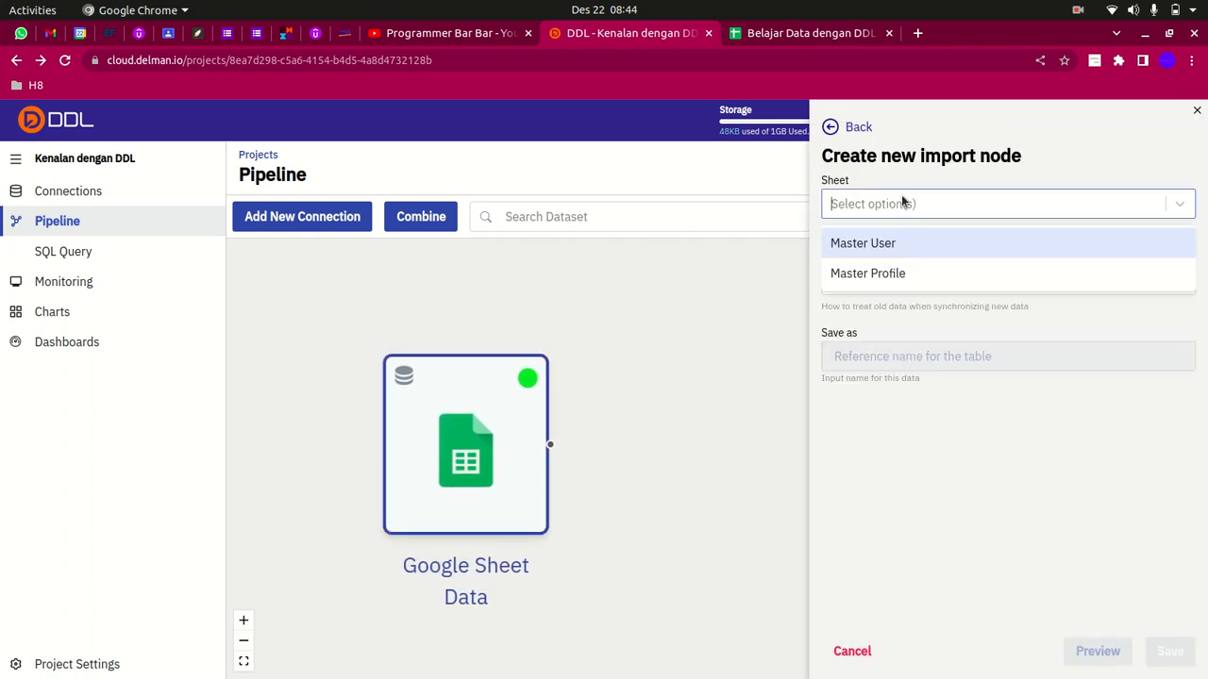
click(905, 247)
click(906, 355)
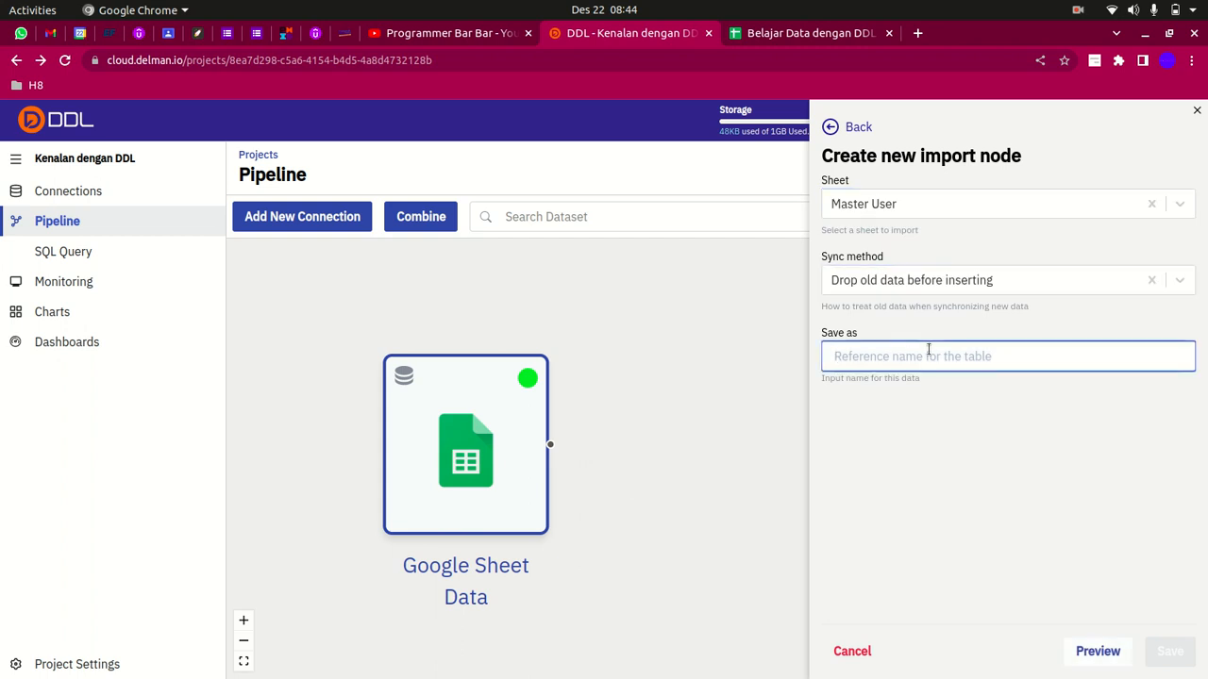
text(Master User)
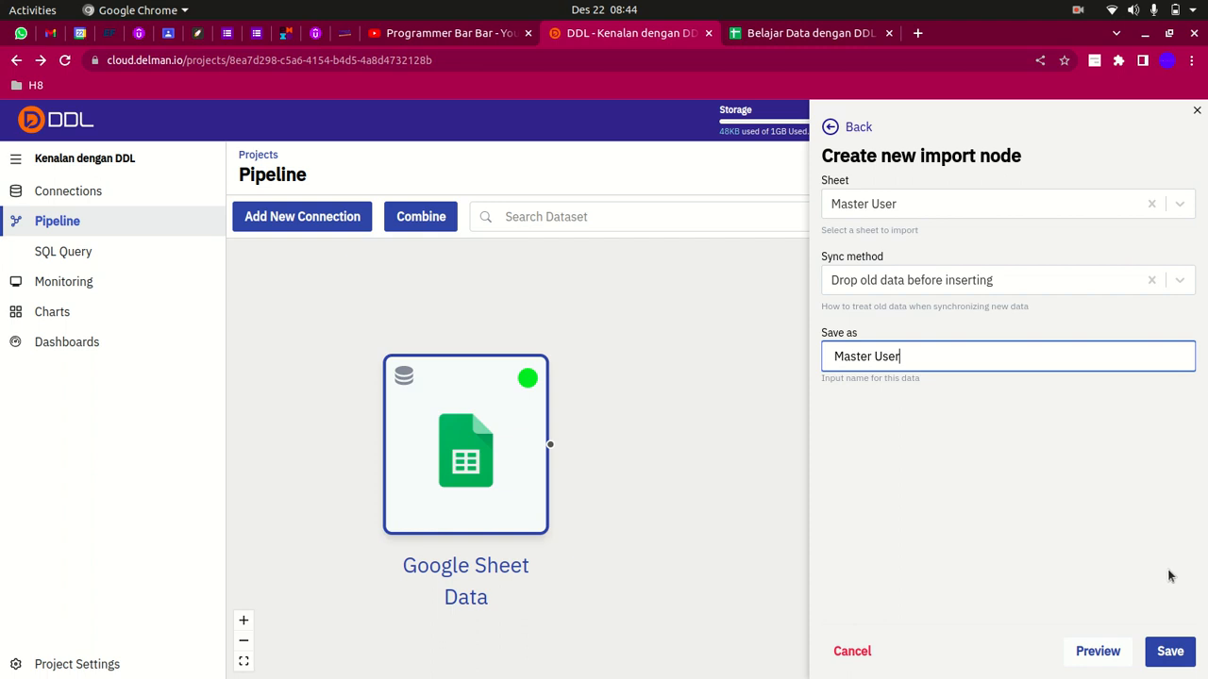
key(ctrl+a)
text(Users)
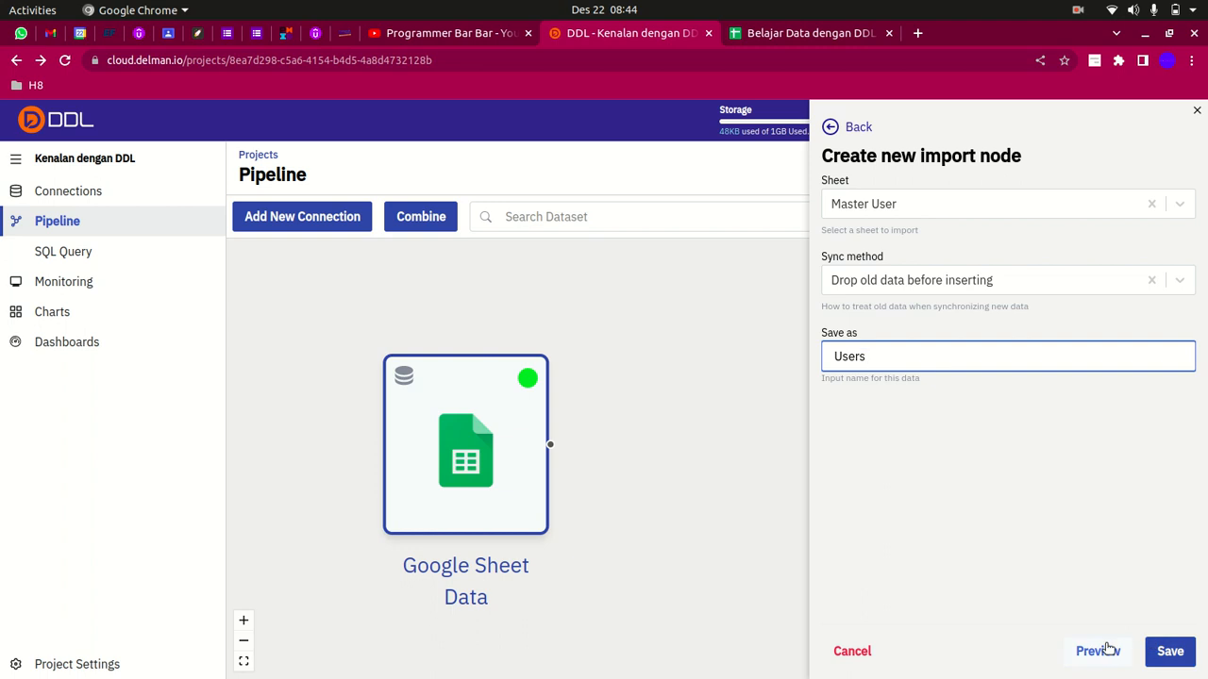
click(1106, 651)
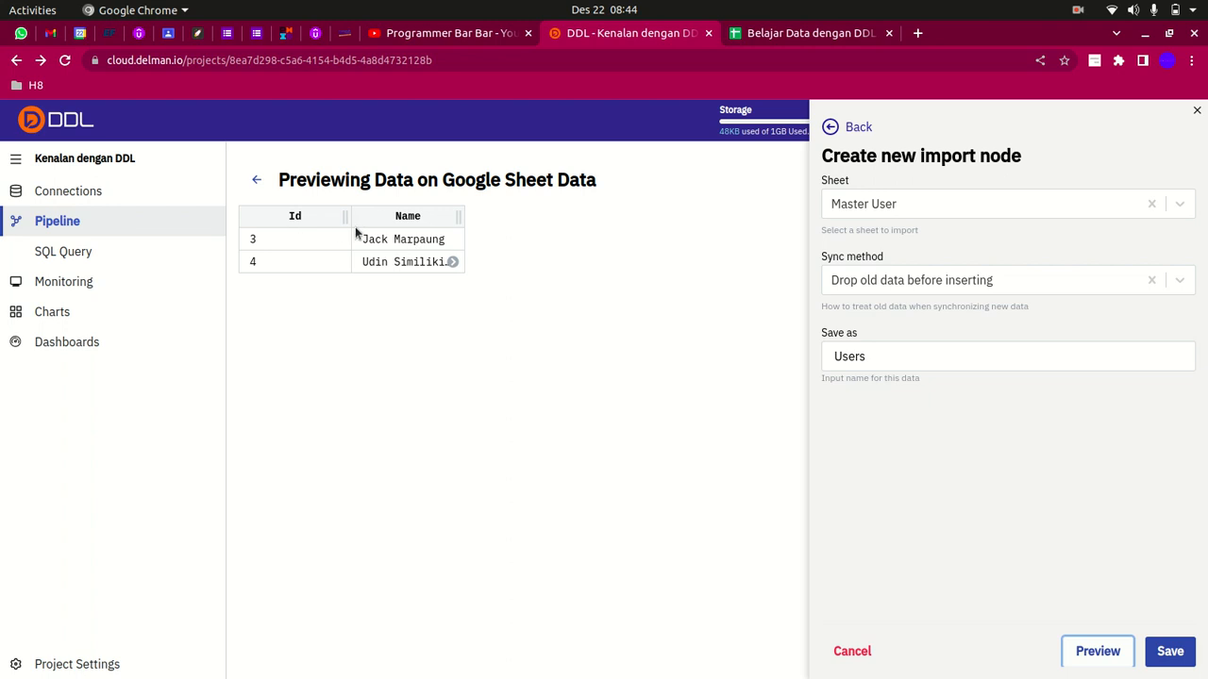
click(1144, 651)
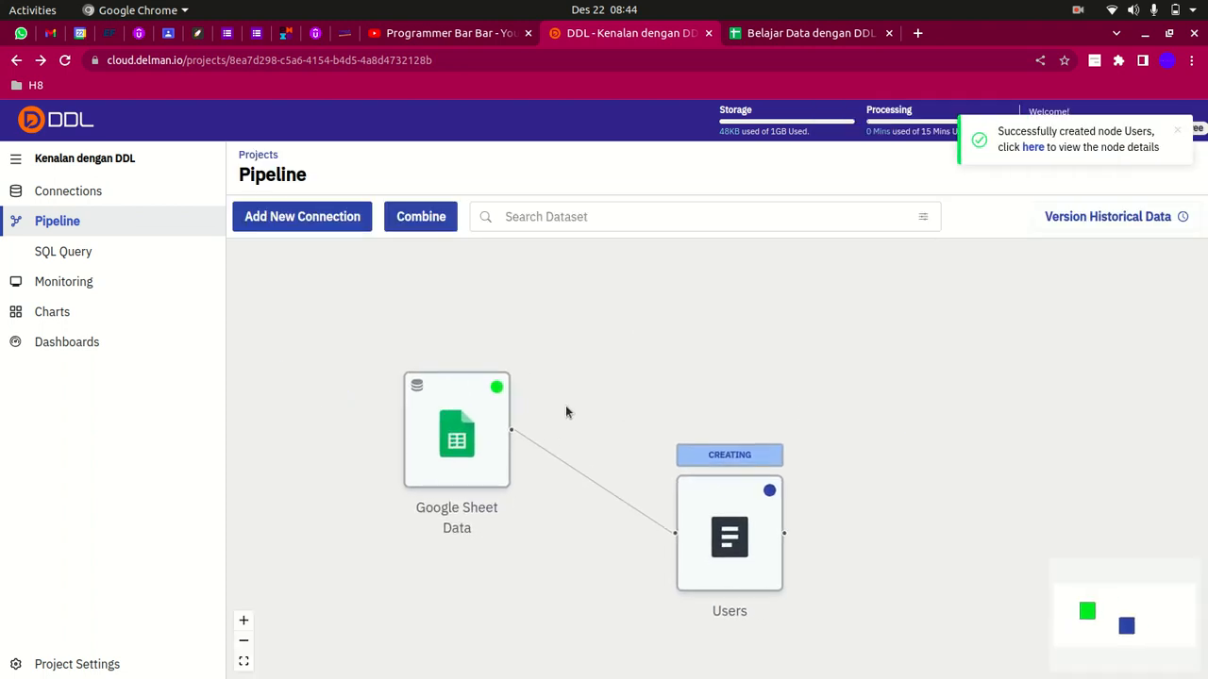
Import the Master Profile sheet from Google Sheet Data as a node named User profiles
drag(589, 408, 528, 377)
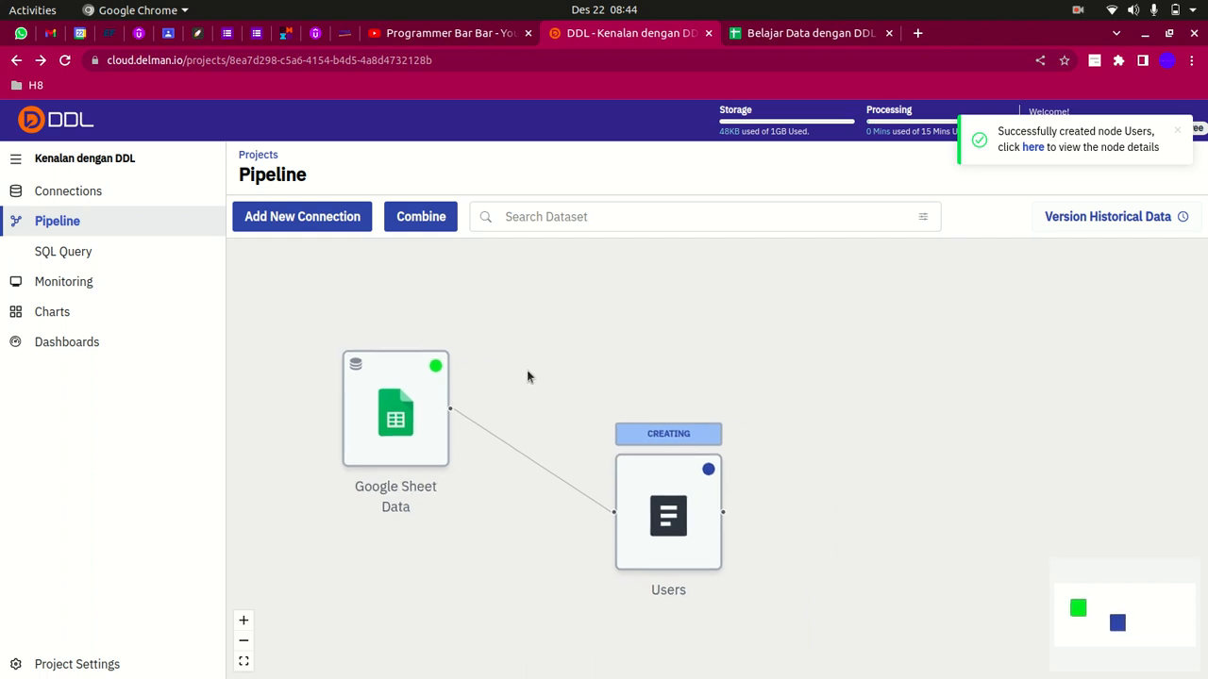
click(424, 395)
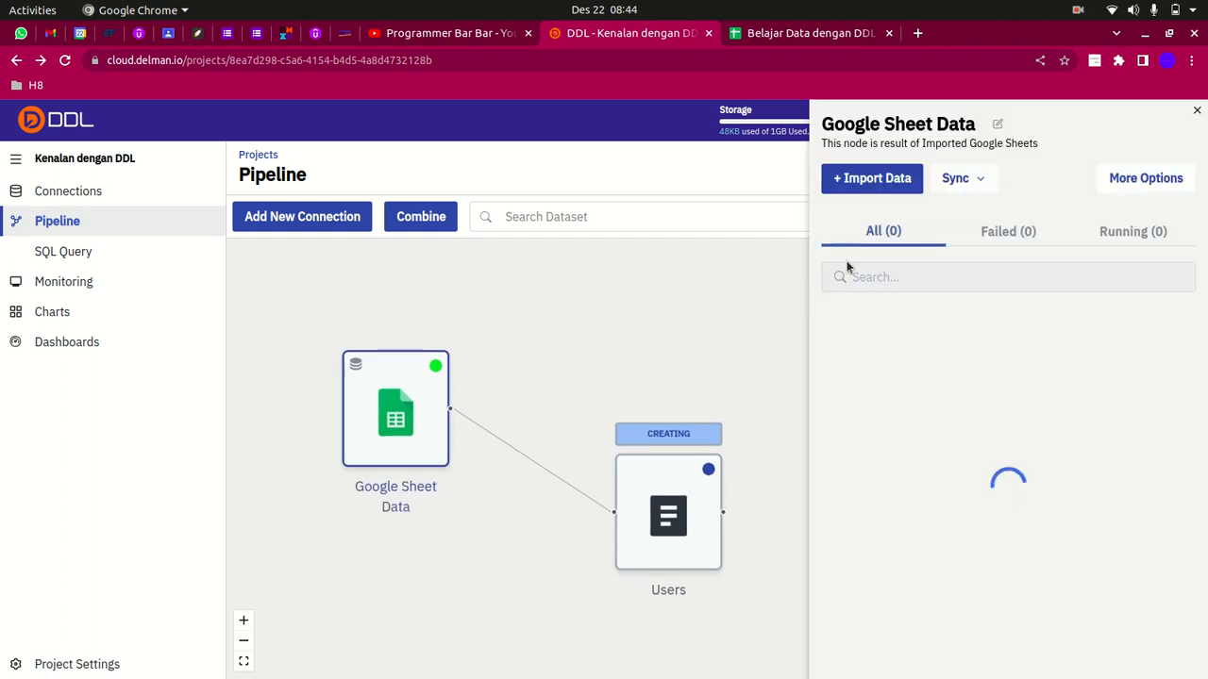
click(875, 181)
click(908, 208)
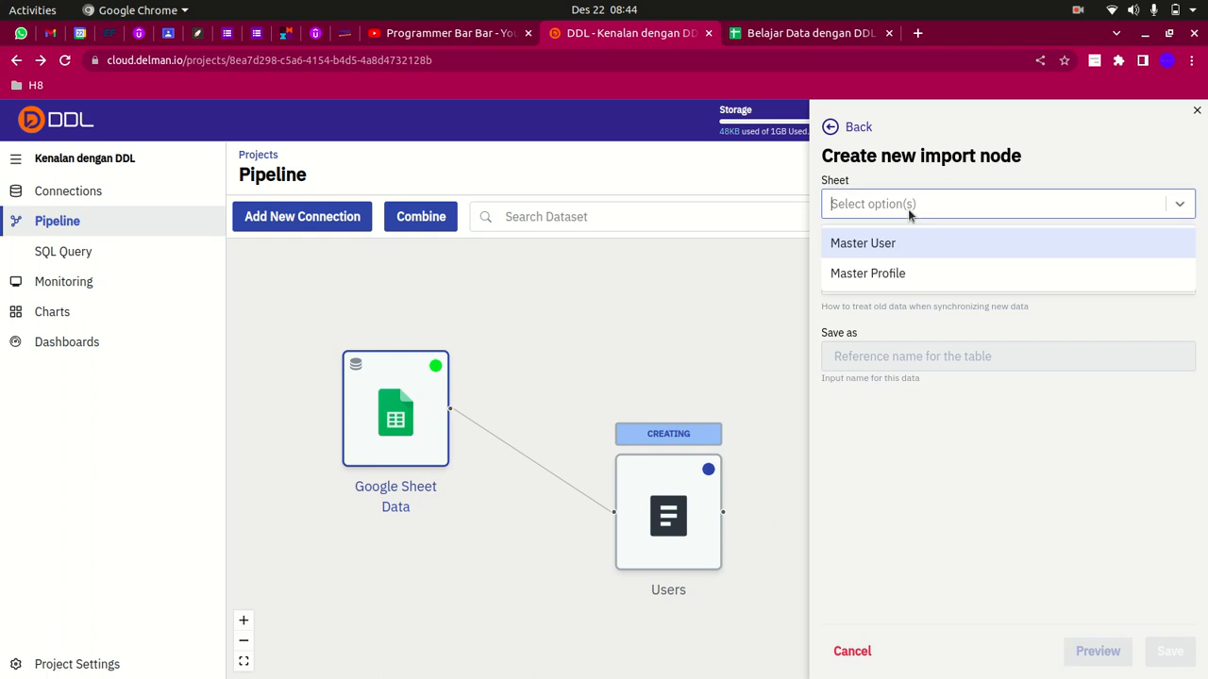
click(905, 270)
click(916, 357)
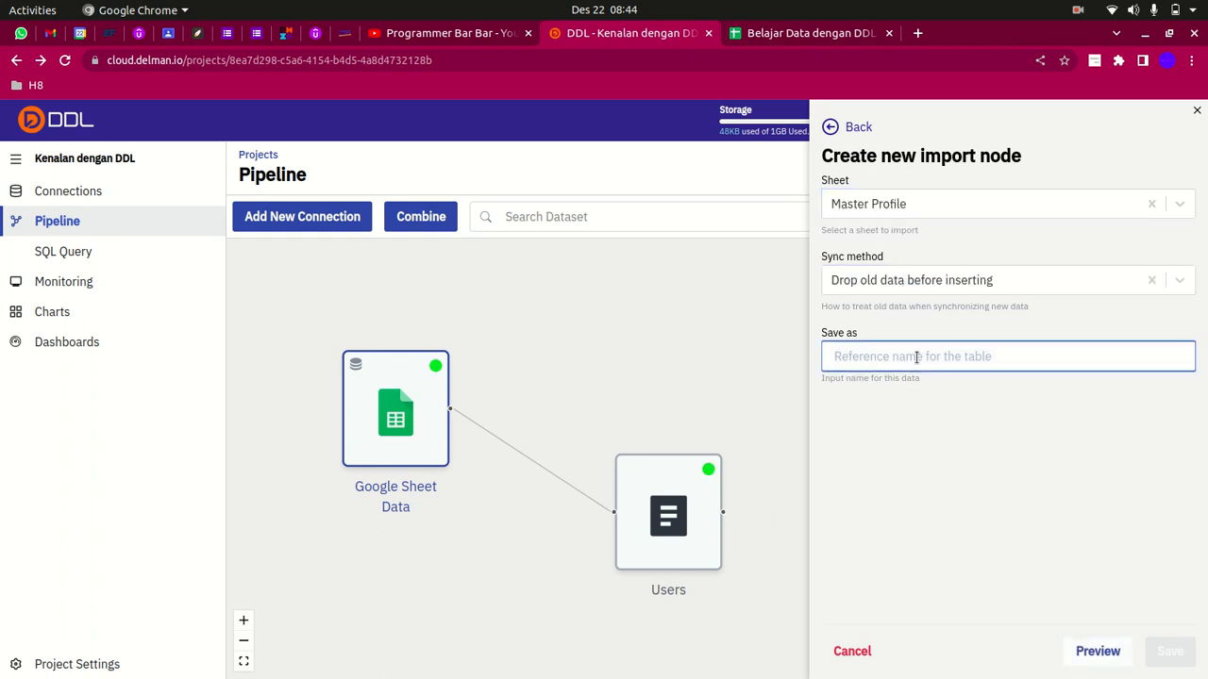
text(Prof)
key(BackSpace)
key(ctrl+a)
text(User pro)
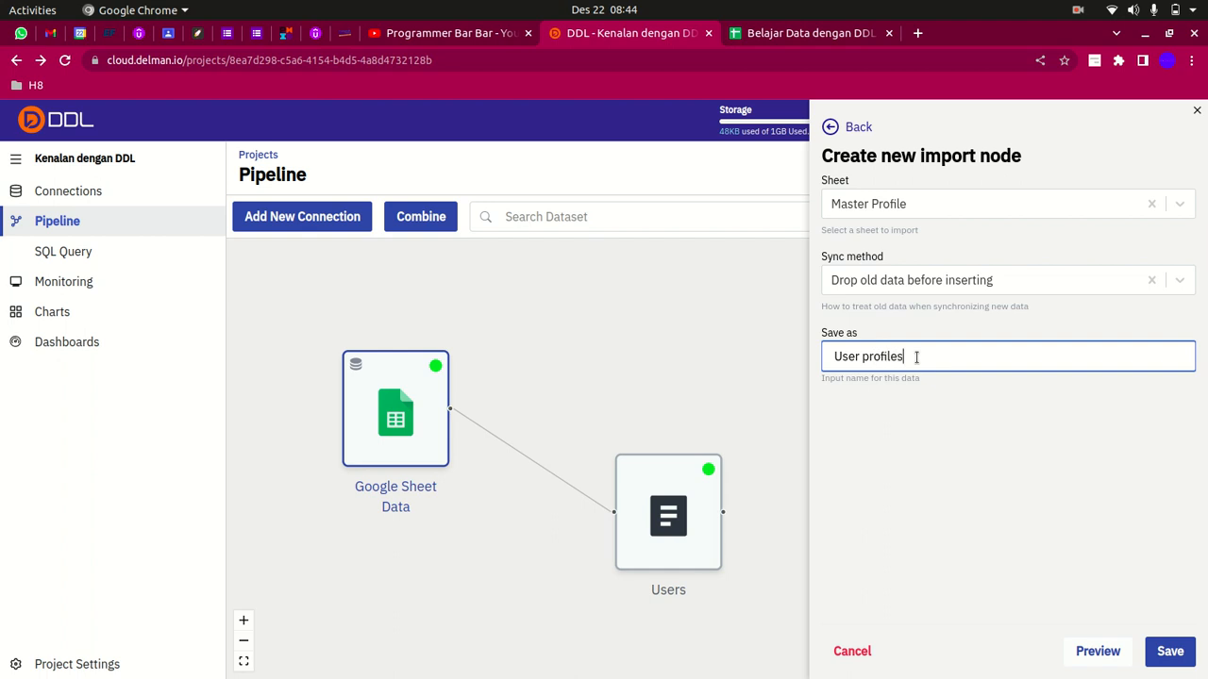
click(1166, 649)
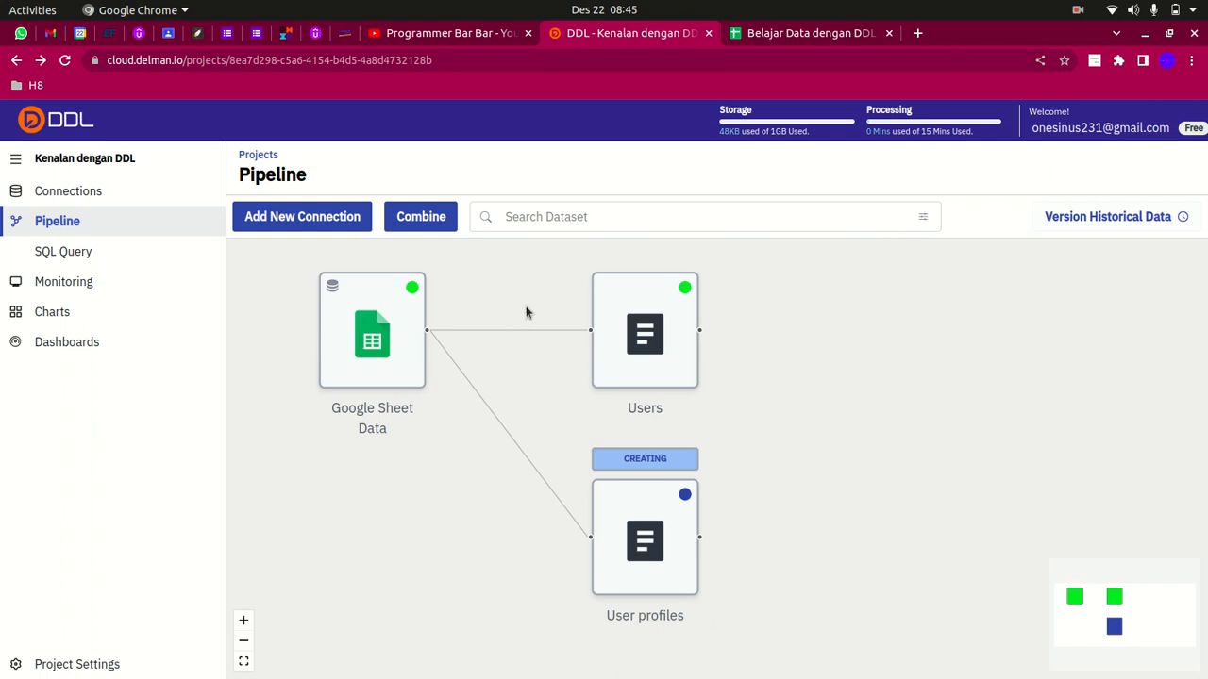
Preview the data of the Users and User profiles nodes, and check the Master Profile columns in the source spreadsheet
click(634, 330)
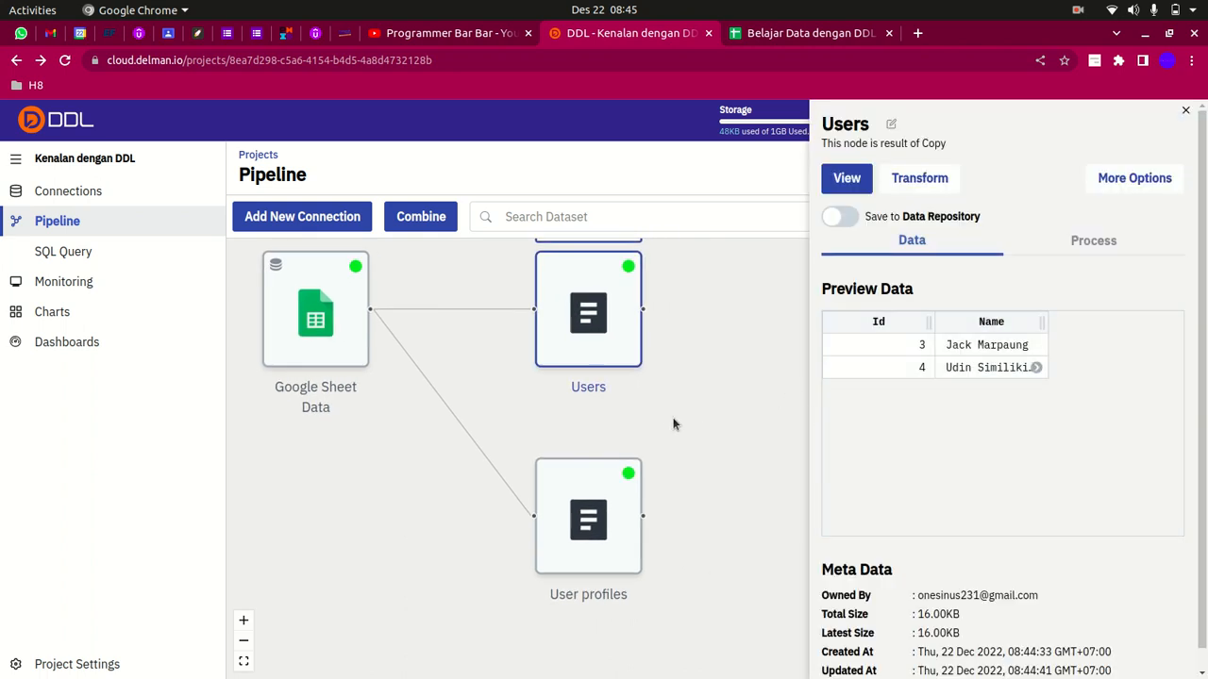
click(612, 495)
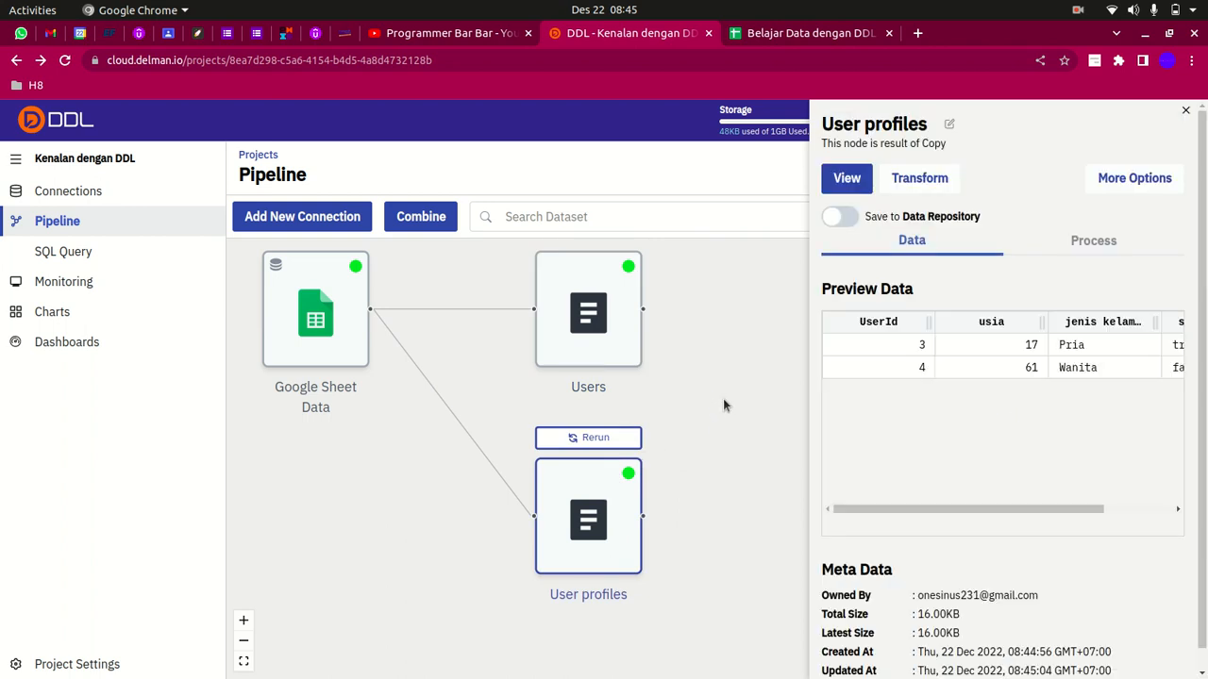
click(1185, 110)
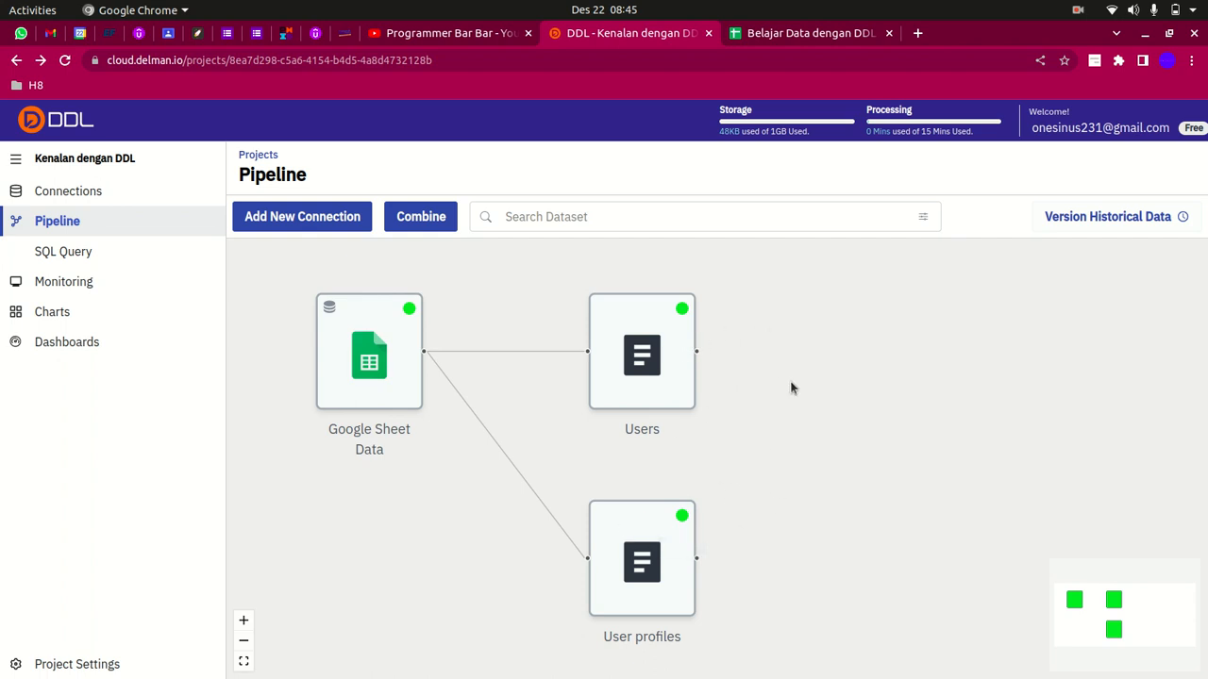
click(781, 37)
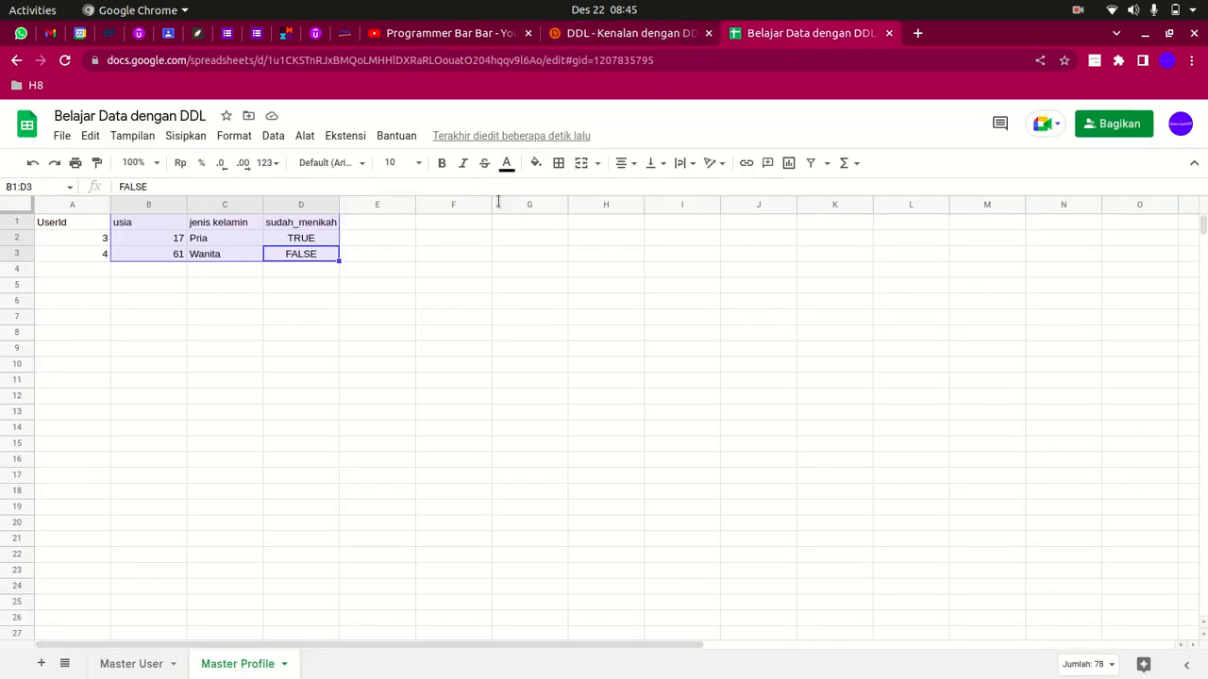
click(615, 37)
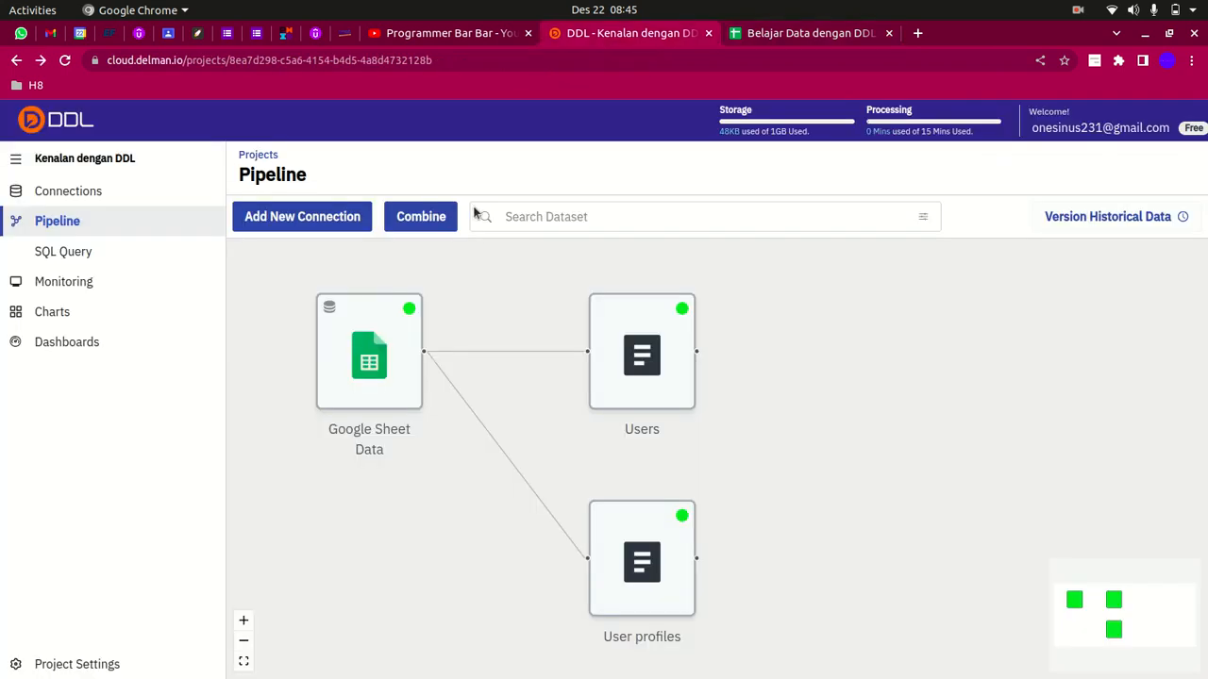
Start a Merge of the pipeline data with Users as the first dataset and User profiles as the second
click(431, 215)
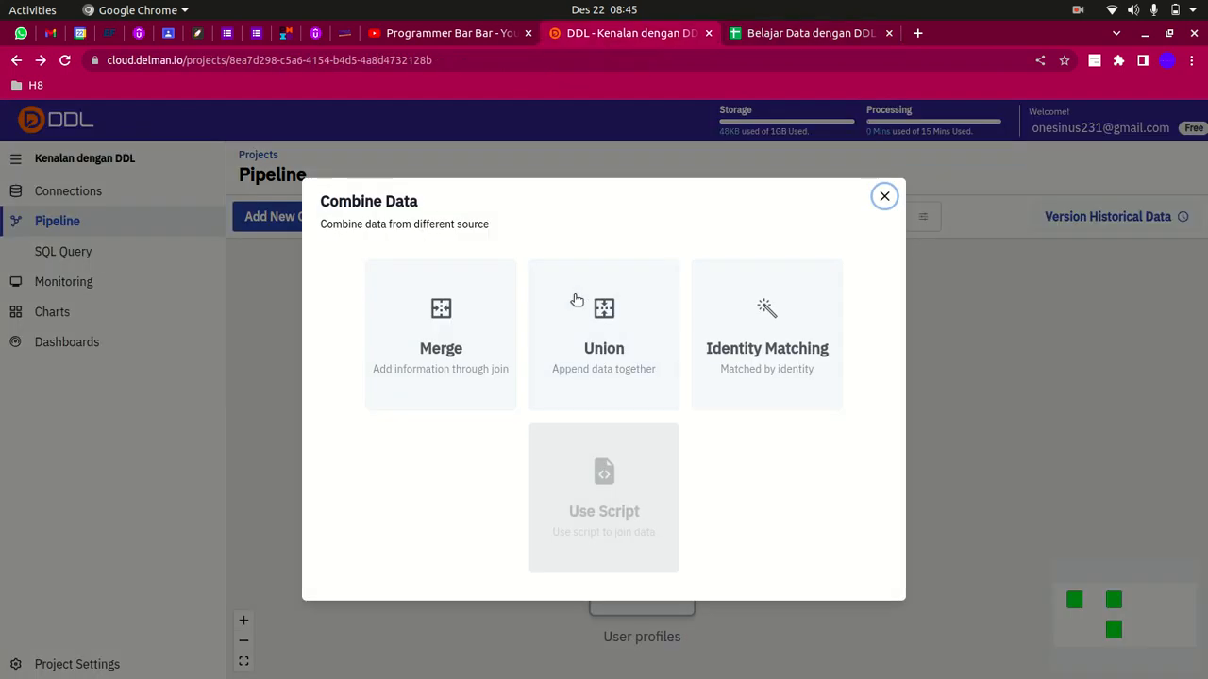
click(506, 356)
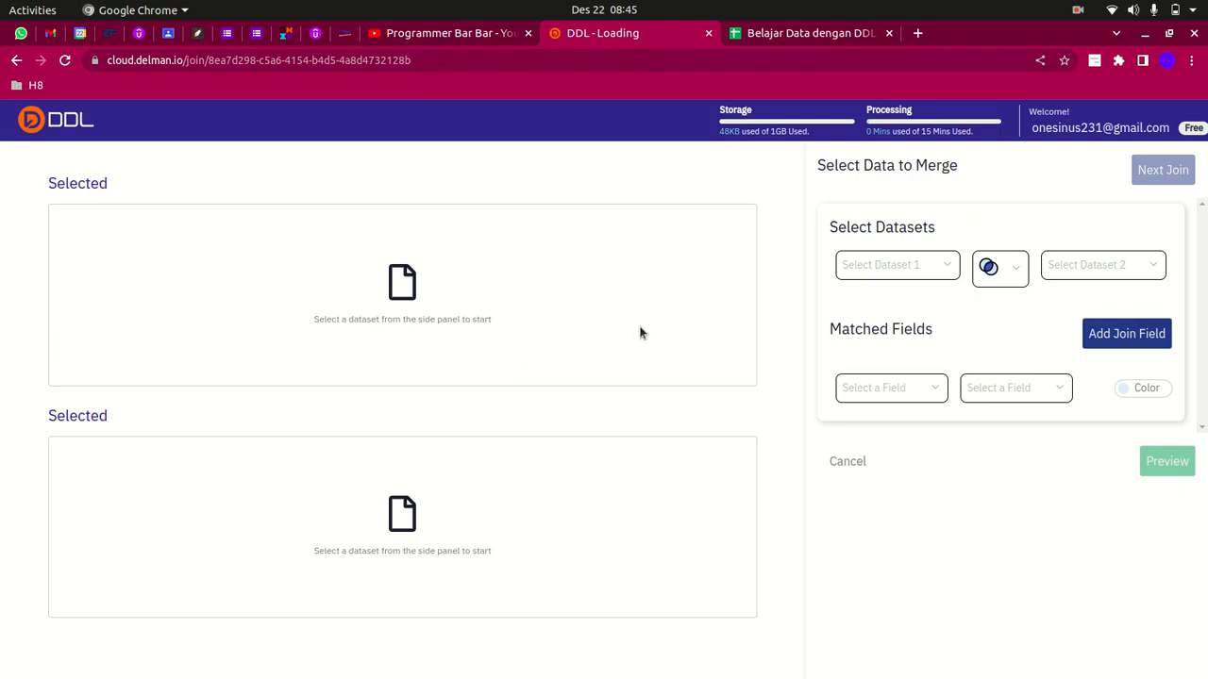
click(894, 269)
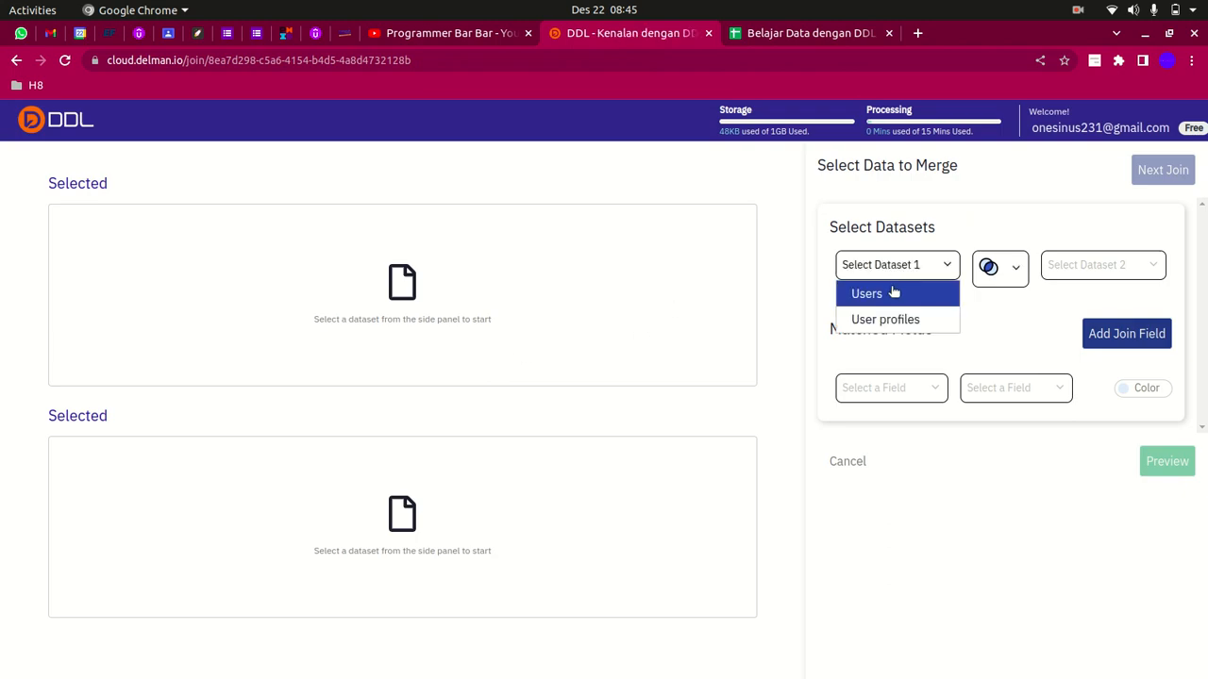
click(893, 293)
click(892, 395)
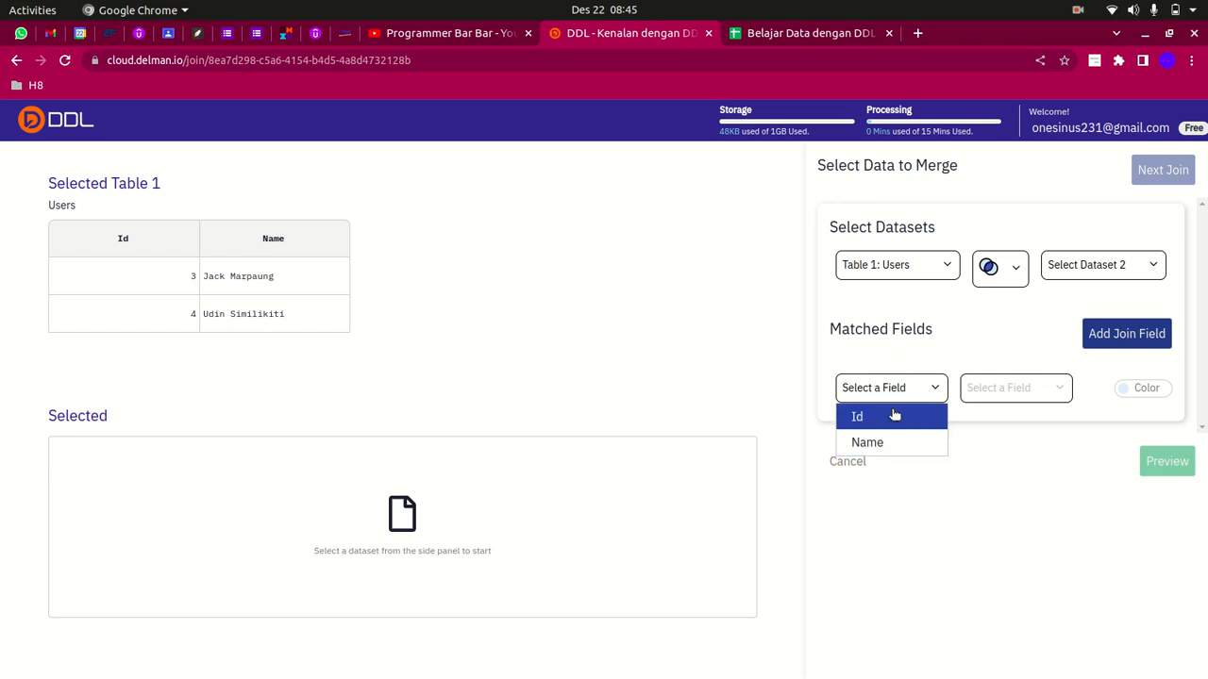
click(1067, 273)
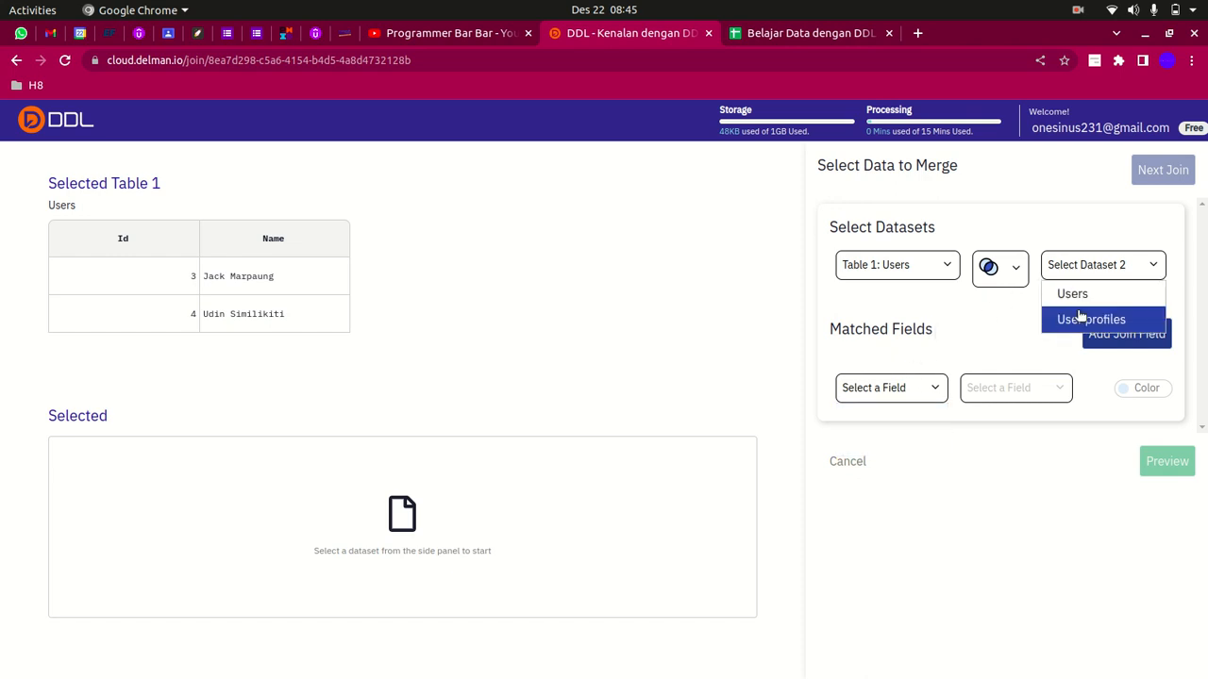
click(1081, 317)
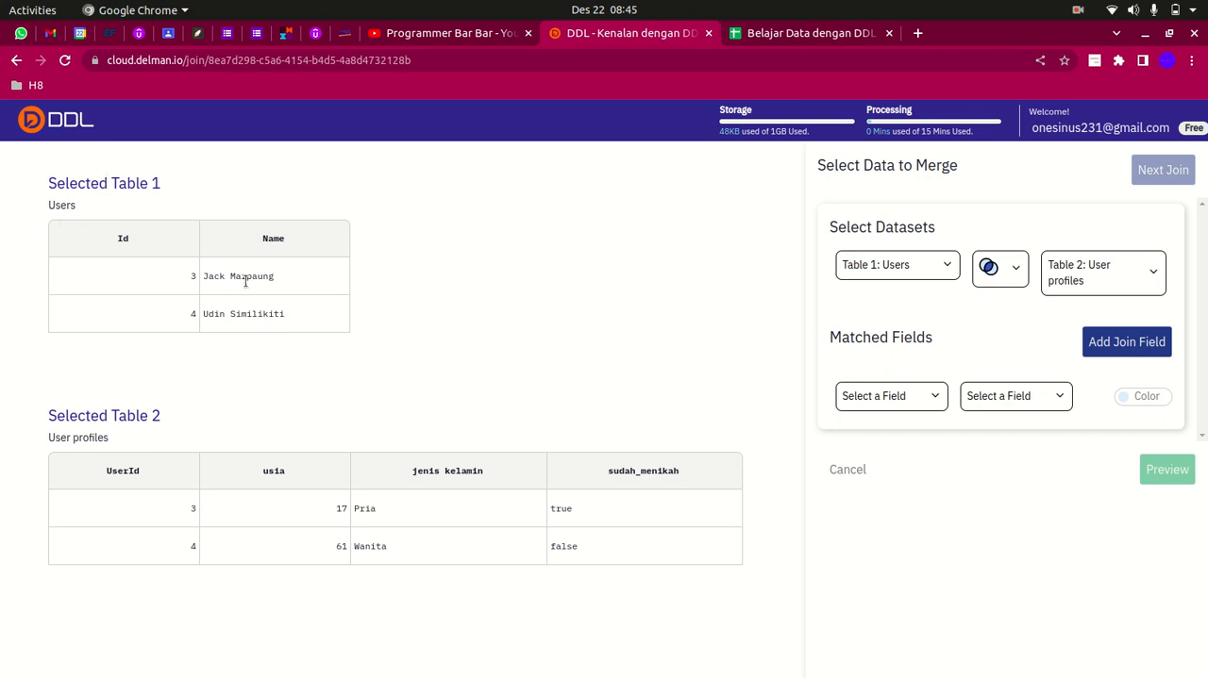
Compare the Id column and values of Users with the UserId column and values of User profiles
drag(298, 314, 85, 244)
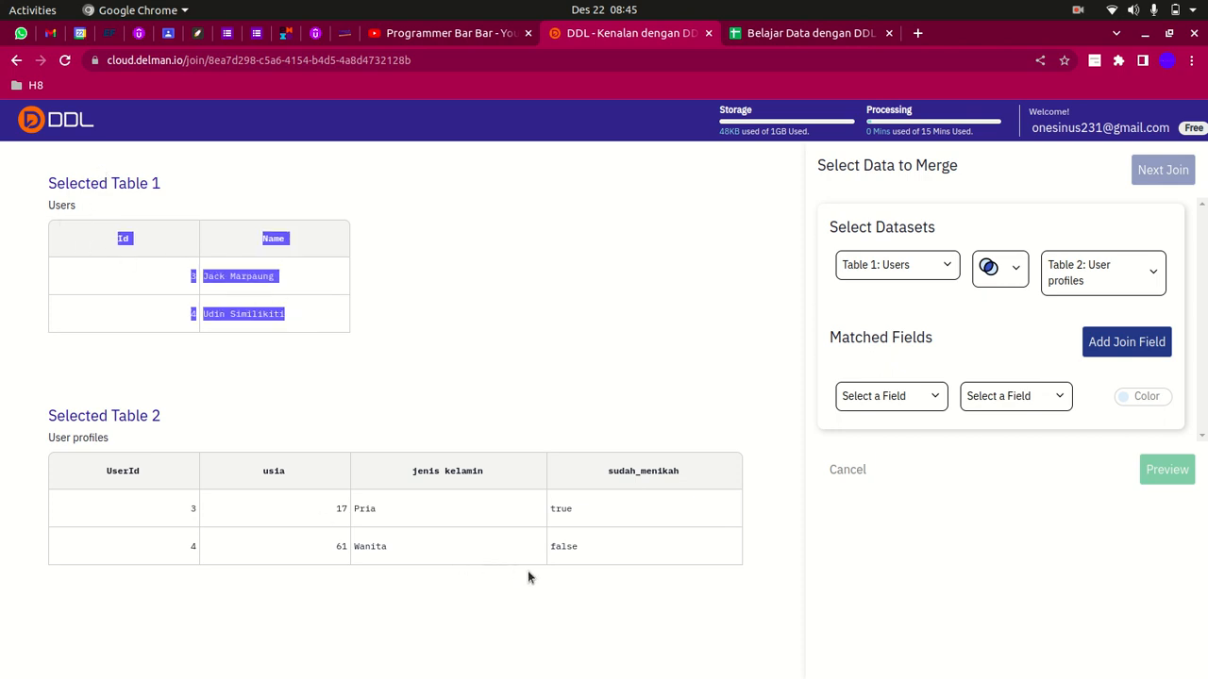
drag(618, 561, 147, 486)
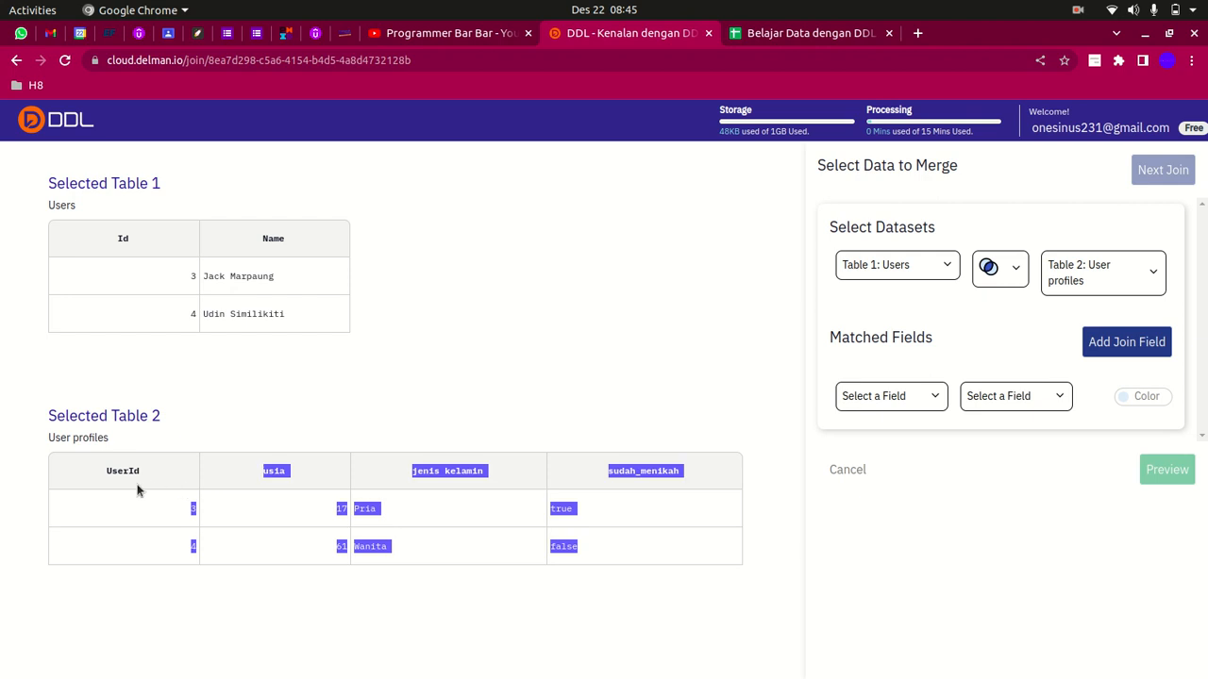
click(315, 349)
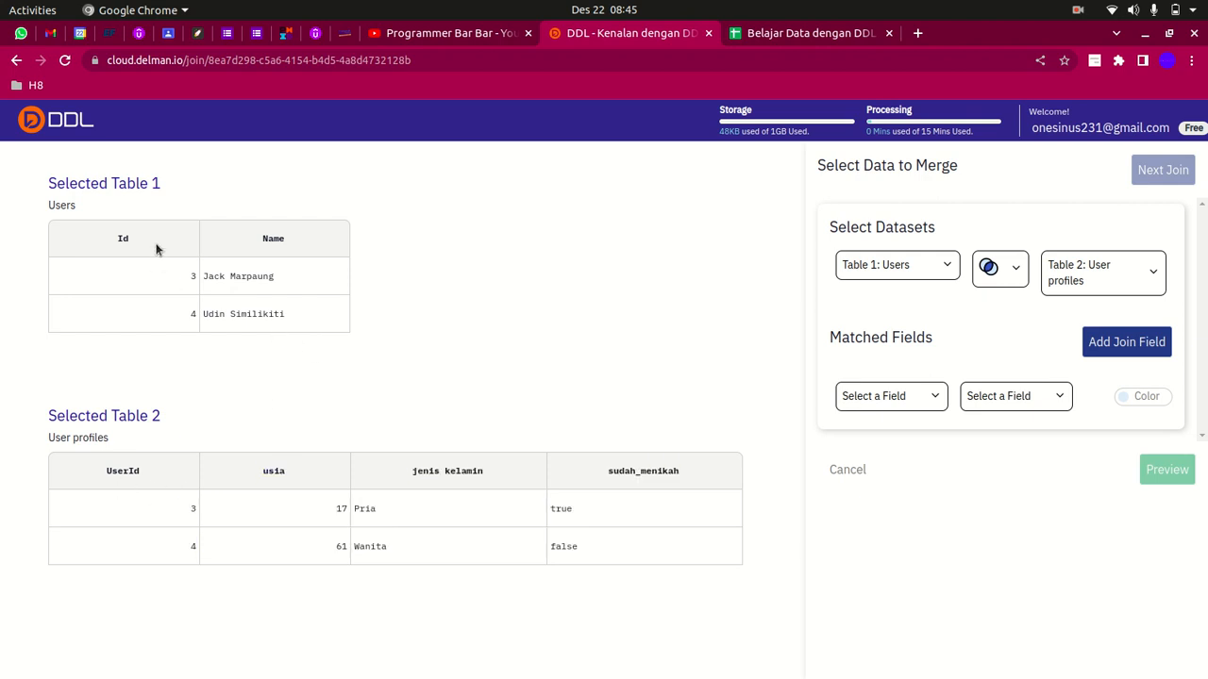
double_click(122, 469)
double_click(123, 238)
double_click(128, 471)
double_click(122, 238)
double_click(122, 469)
click(192, 275)
click(181, 505)
drag(200, 312, 207, 316)
click(186, 544)
double_click(115, 469)
Examine which usia, jenis kelamin and sudah_menikah values in User profiles belong to each name in Users
drag(188, 276, 283, 273)
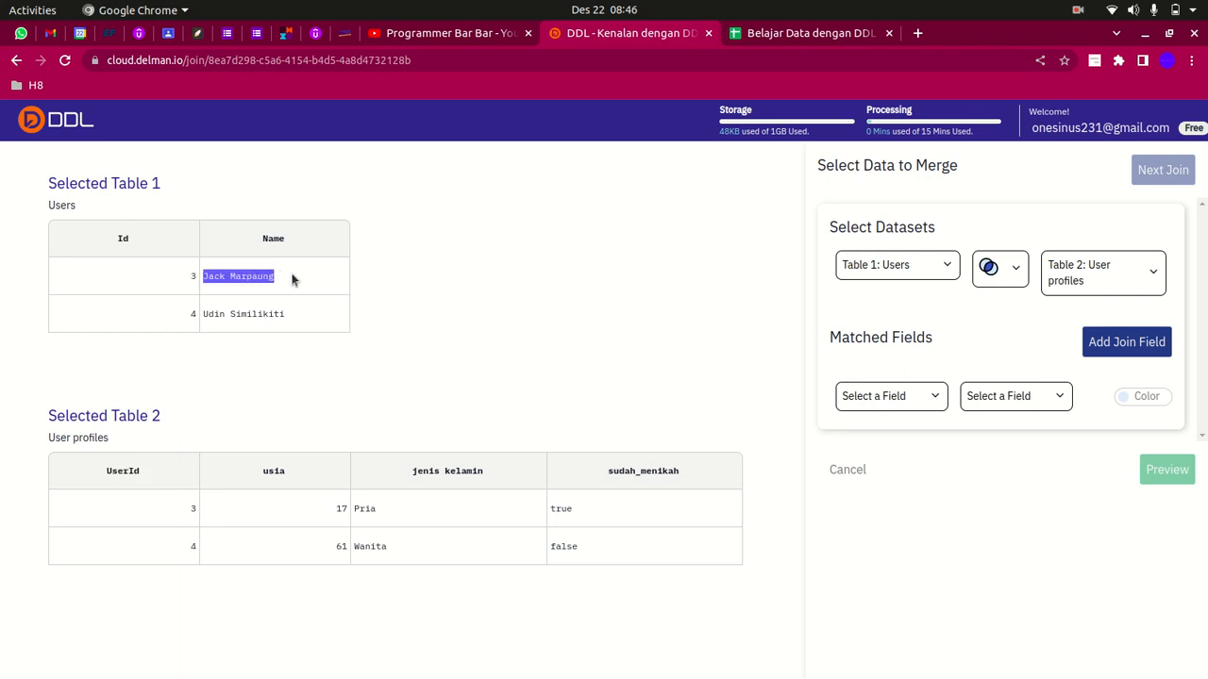
double_click(317, 507)
double_click(365, 507)
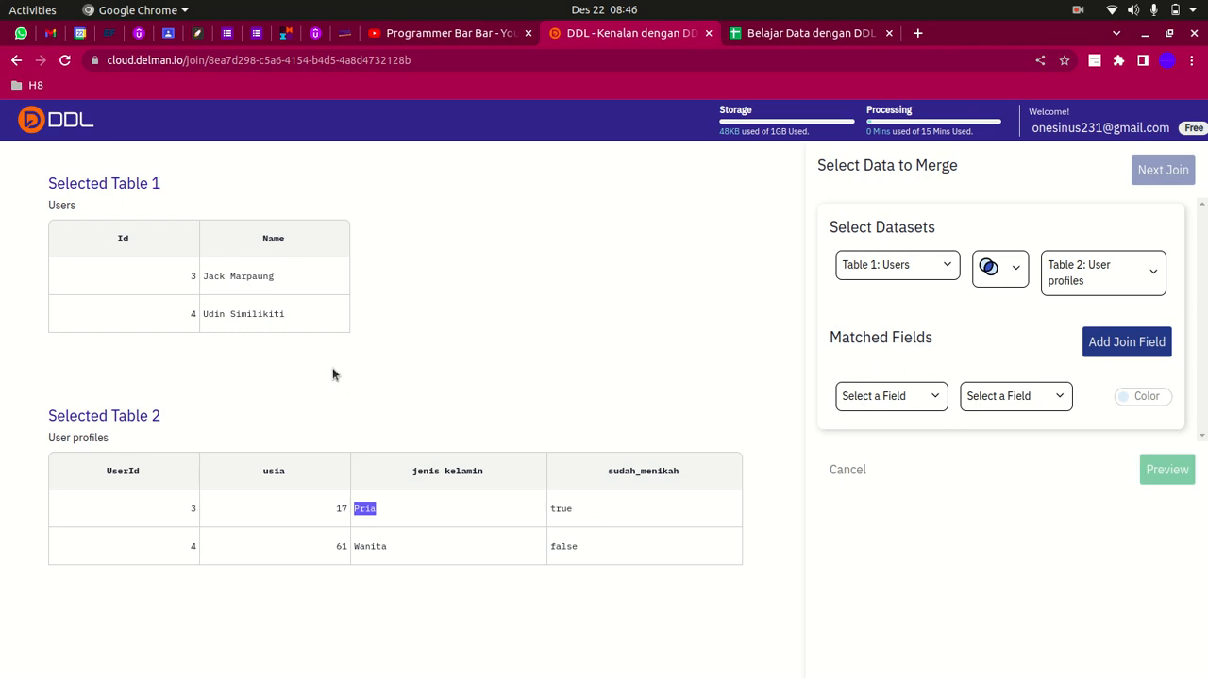
triple_click(255, 314)
double_click(370, 546)
shift+click(577, 546)
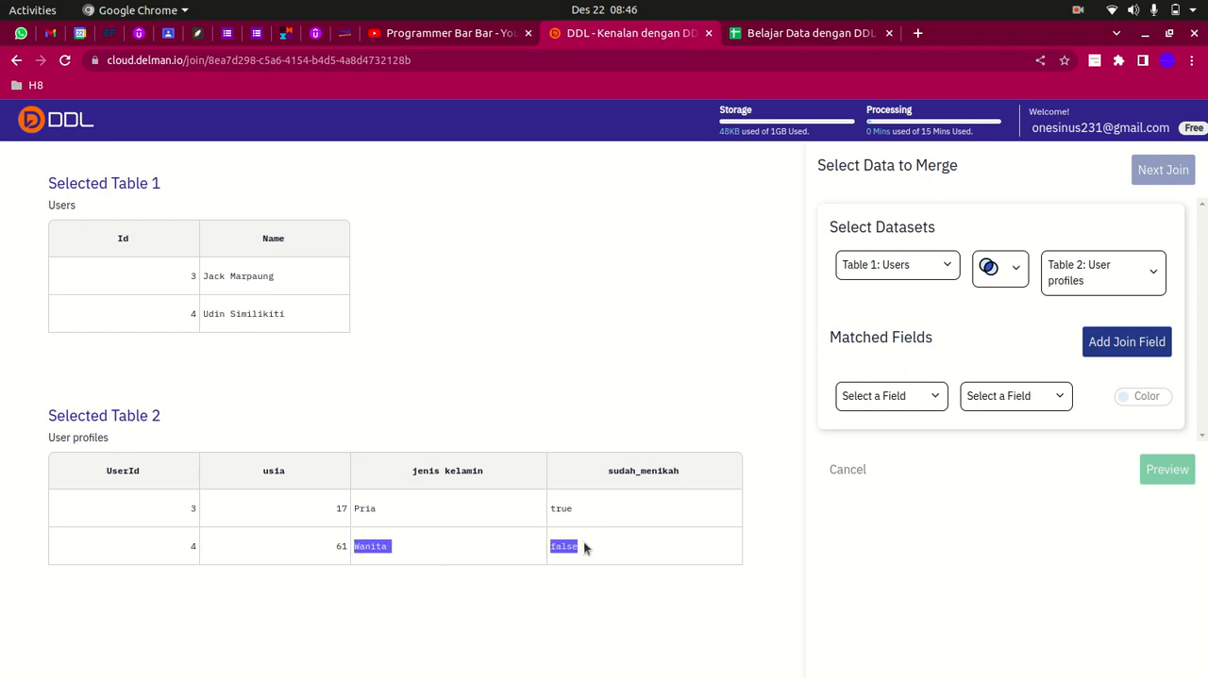
Review the available join types and check which columns of the two tables should serve as matched fields
click(988, 278)
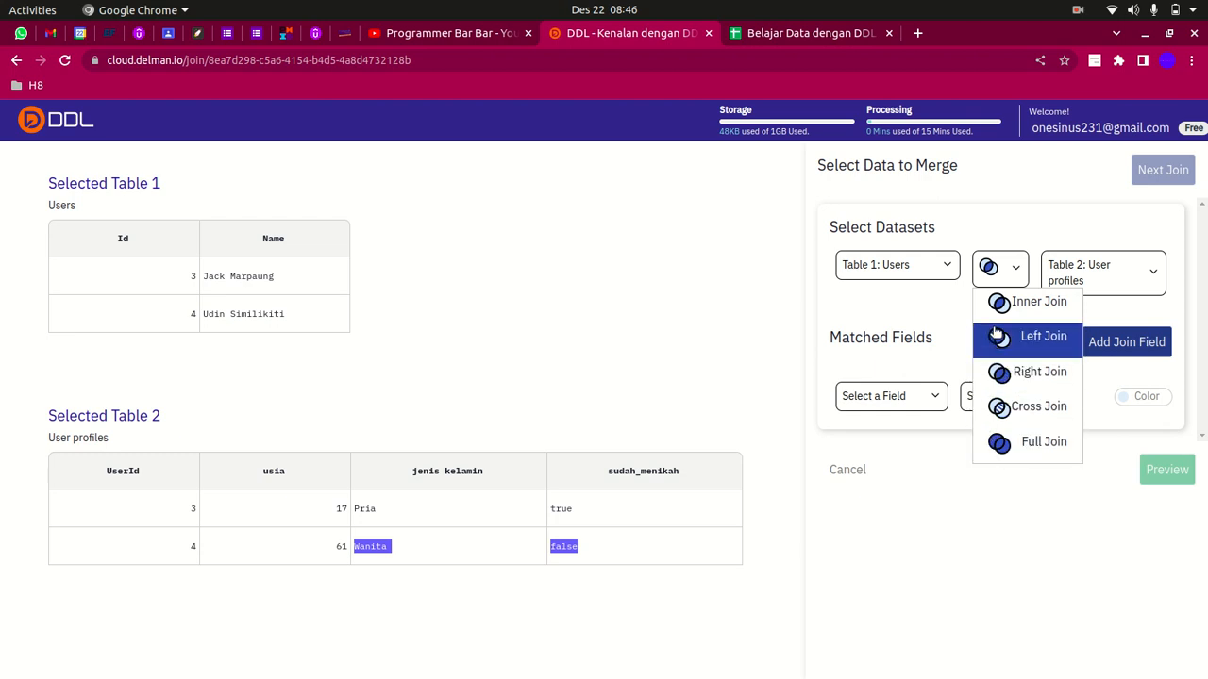
click(913, 331)
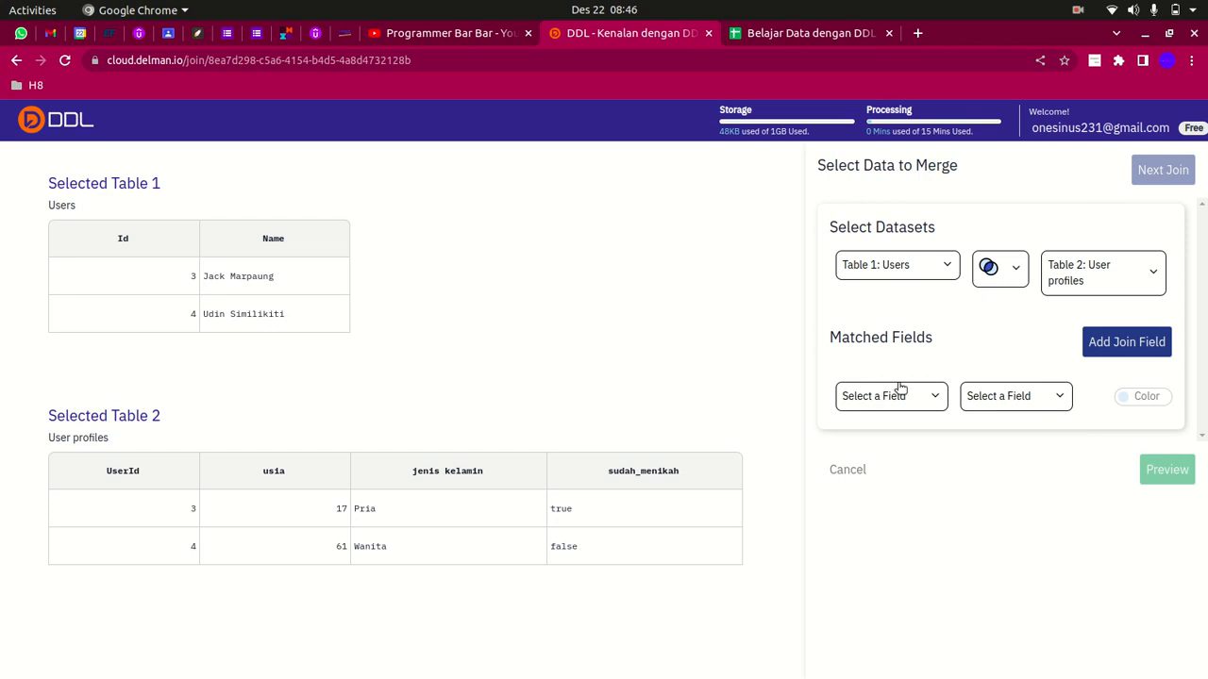
double_click(902, 337)
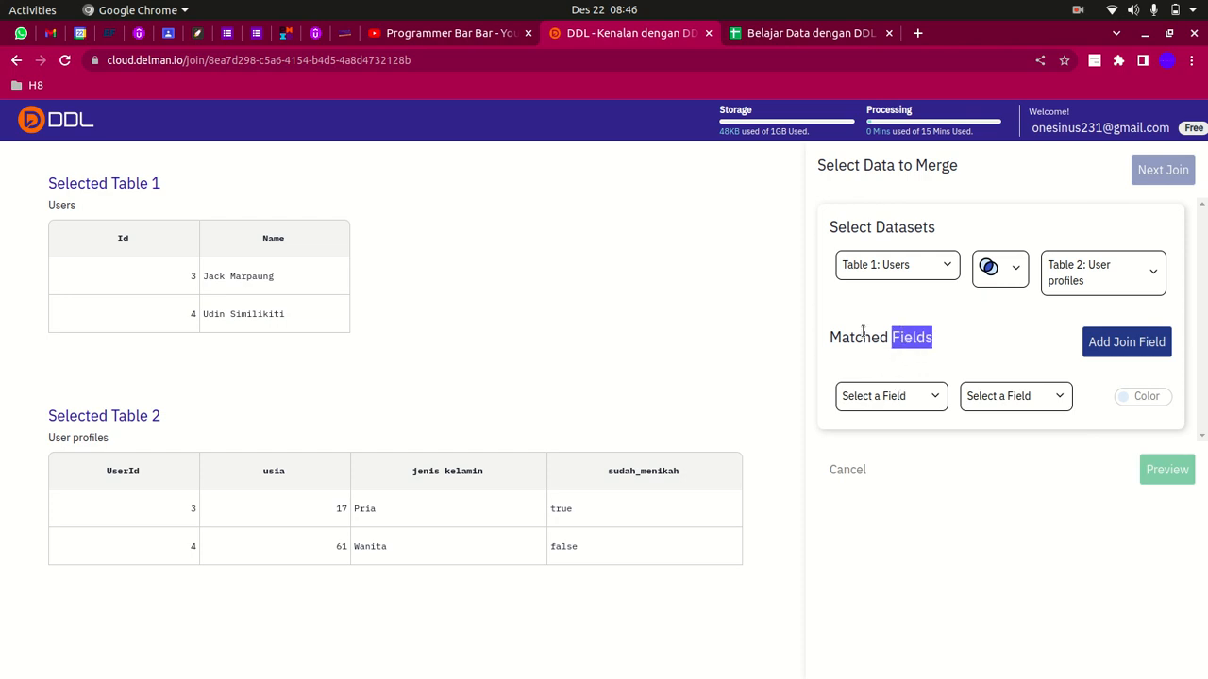
double_click(831, 337)
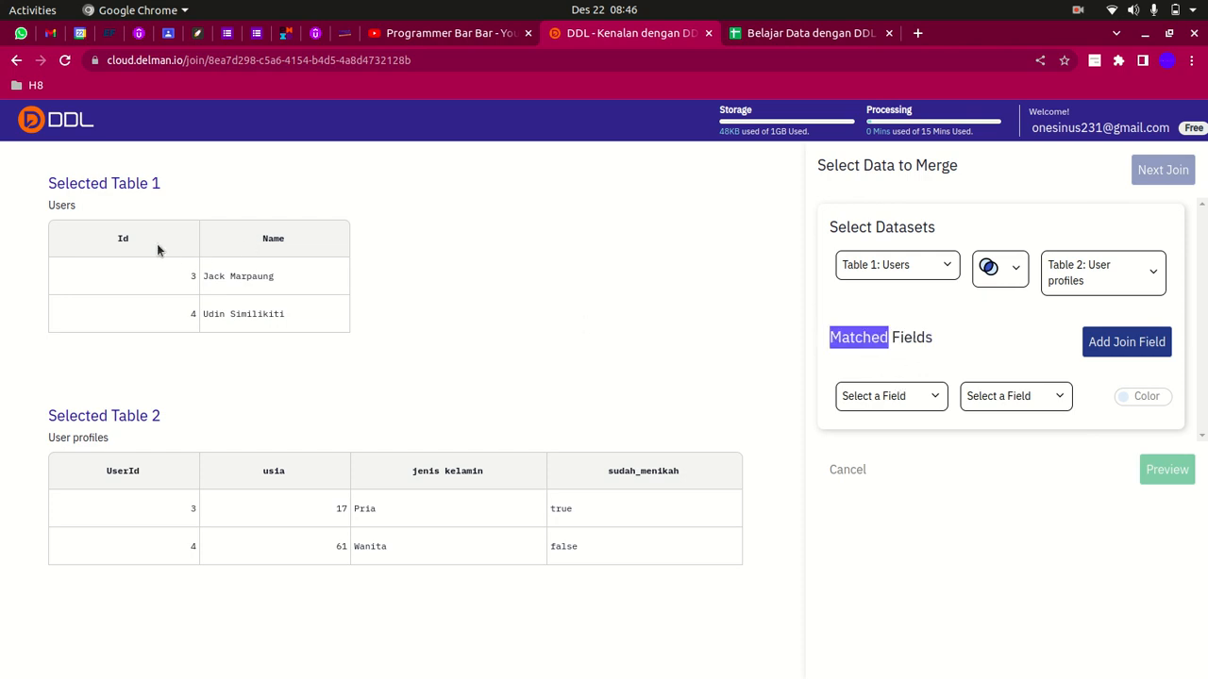
double_click(127, 240)
double_click(124, 479)
double_click(124, 242)
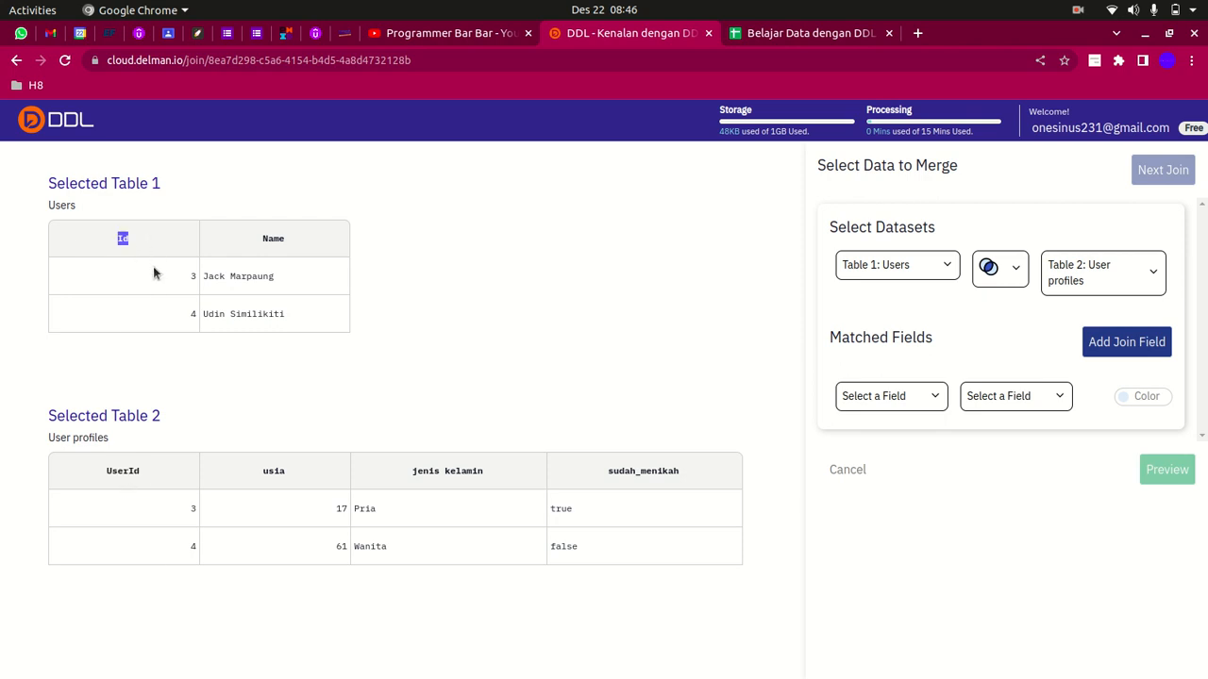
double_click(192, 276)
double_click(206, 514)
Match the Id field of Users to the UserId field of User profiles and preview the join
click(884, 396)
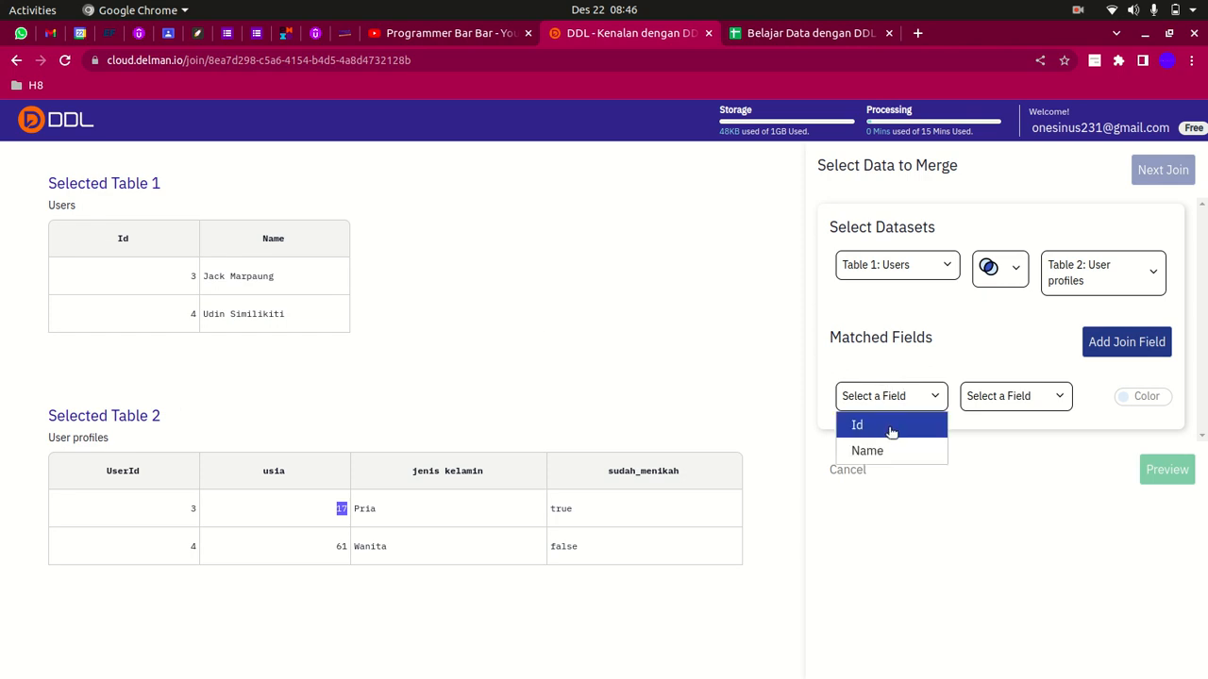
click(890, 431)
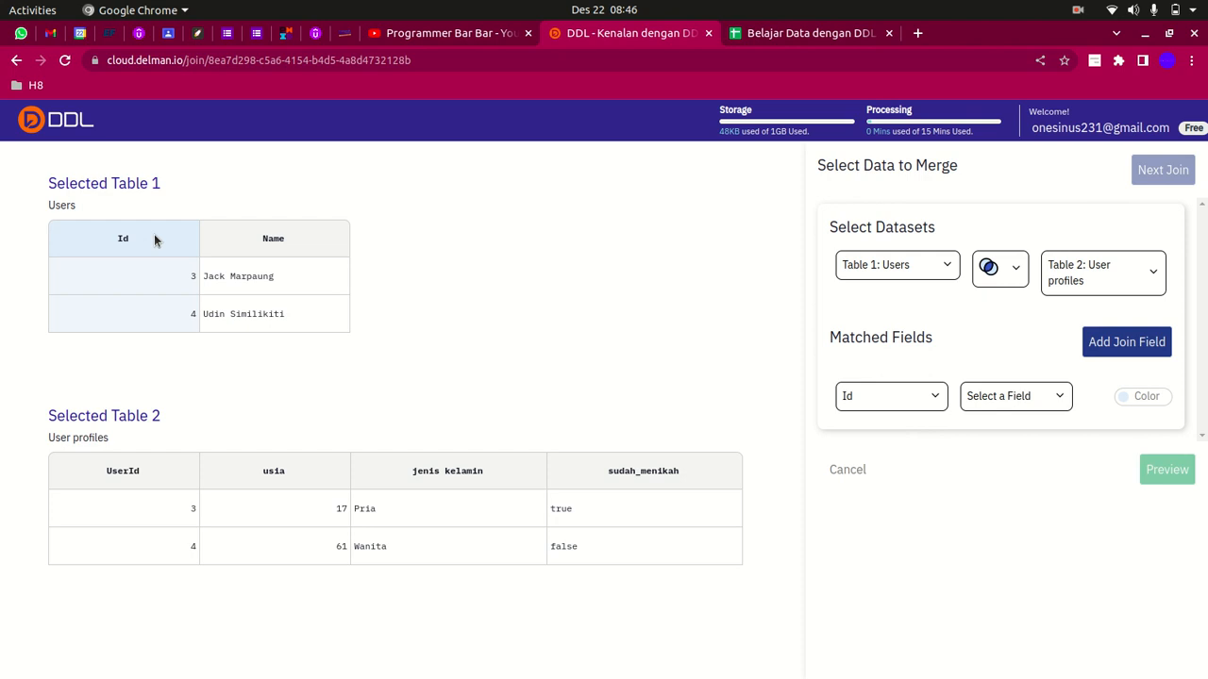
click(979, 401)
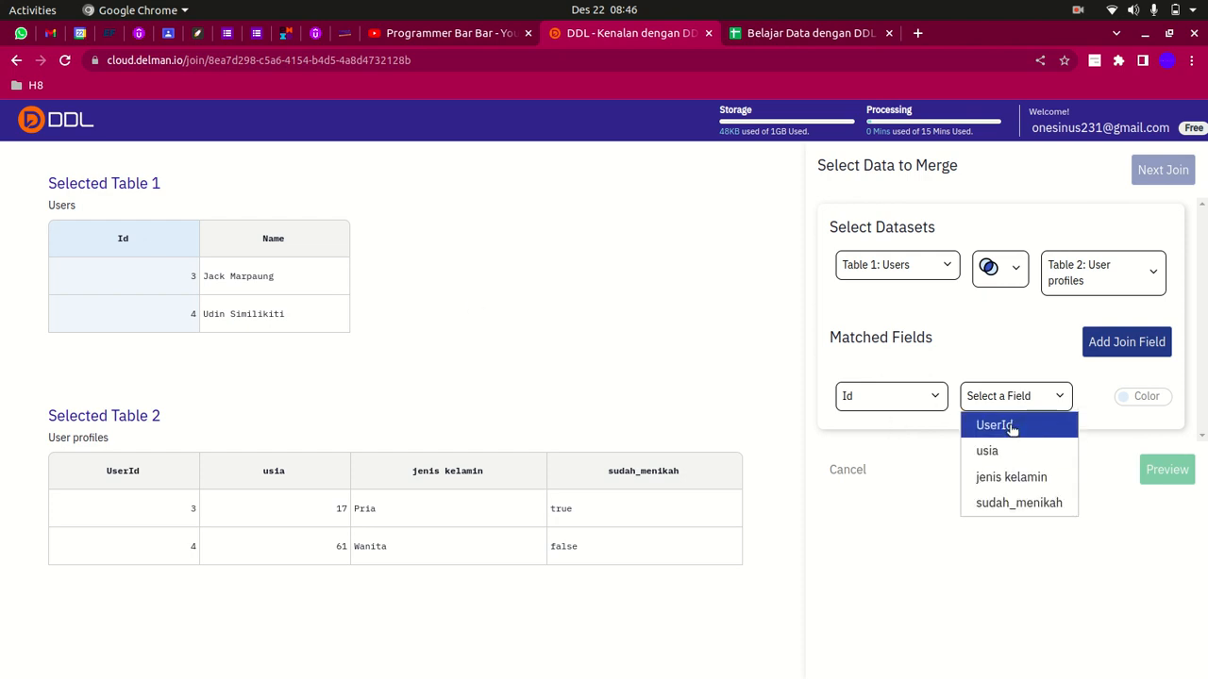
click(1010, 426)
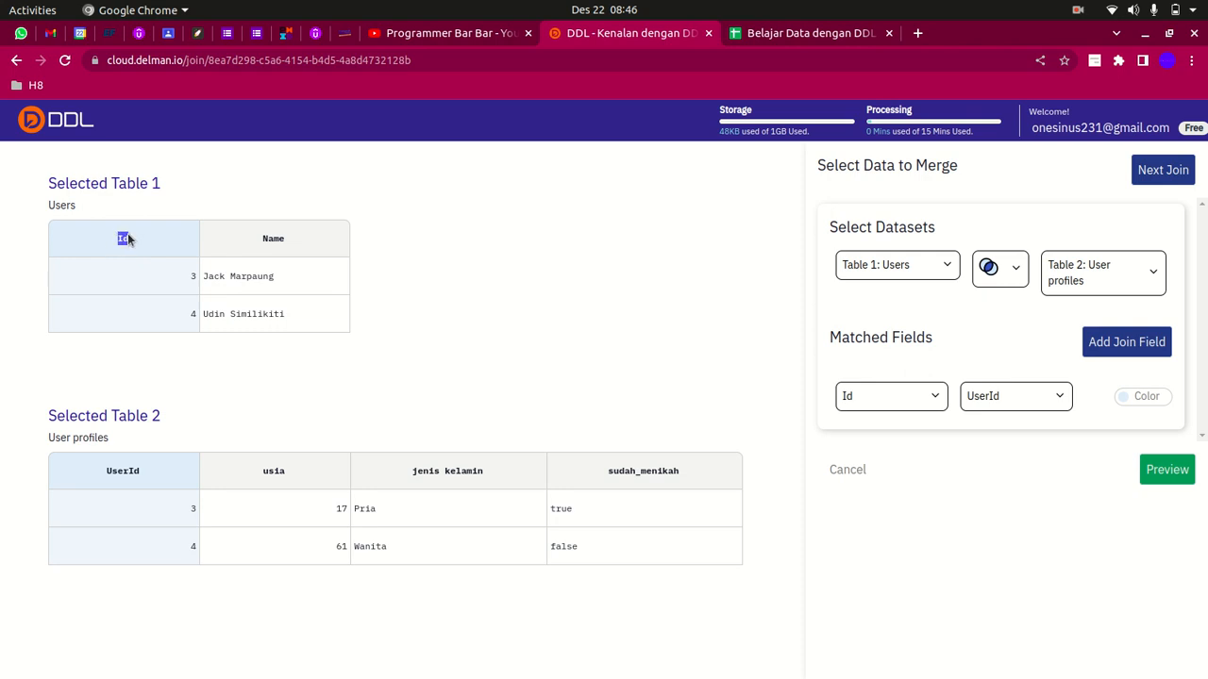
double_click(120, 470)
click(156, 278)
double_click(194, 545)
click(1164, 477)
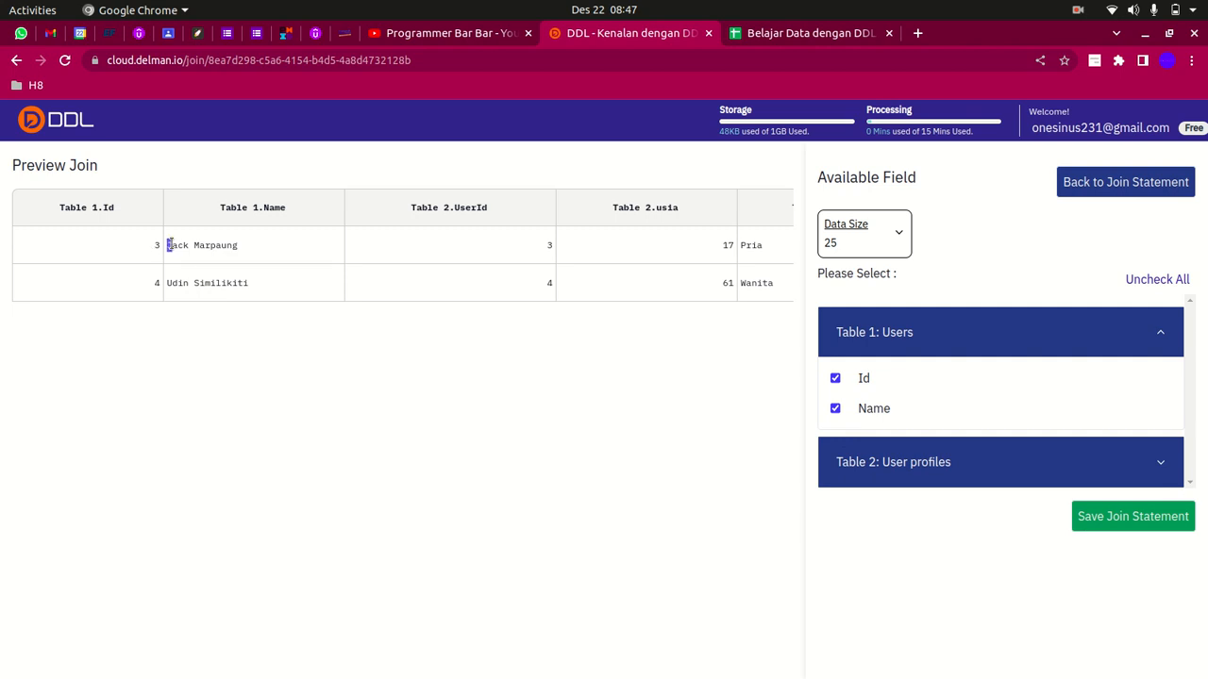
Examine the joined rows across all Table 1 and Table 2 columns in the join preview
double_click(554, 247)
click(559, 241)
scroll(559, 240, right, 3)
mouse_move(462, 218)
mouse_down()
mouse_move(418, 232)
mouse_move(463, 234)
mouse_up()
click(503, 248)
scroll(500, 245, right, 2)
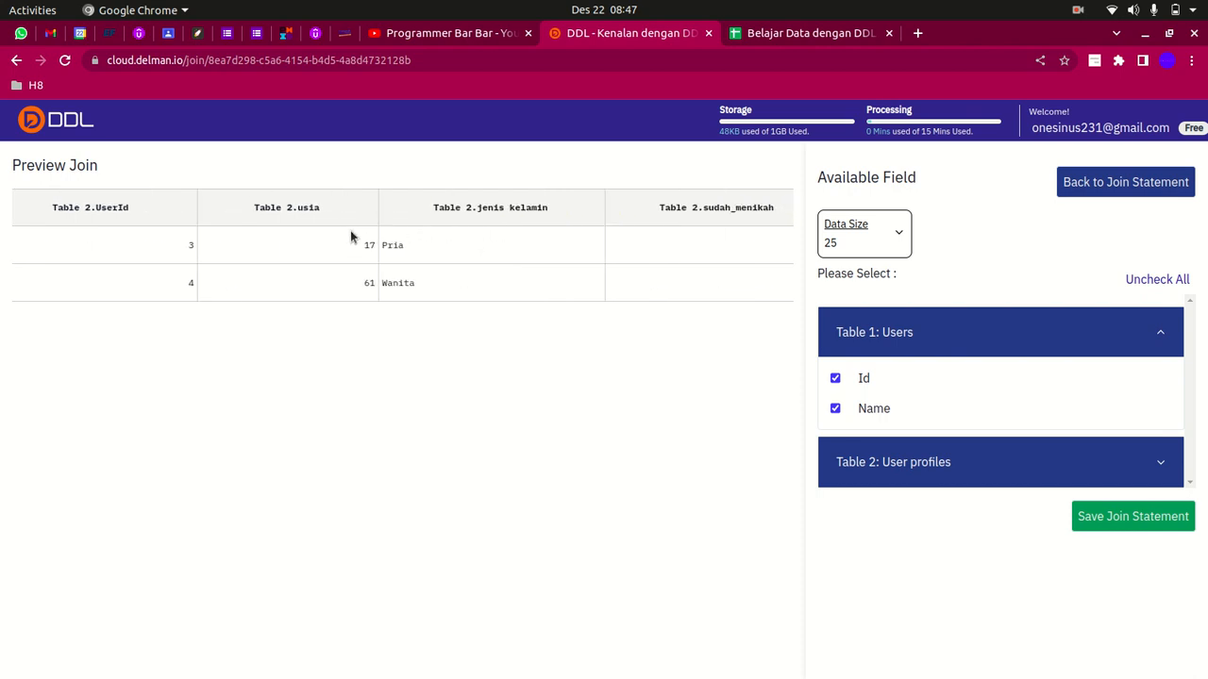
scroll(498, 216, right, 1)
scroll(662, 237, left, 3)
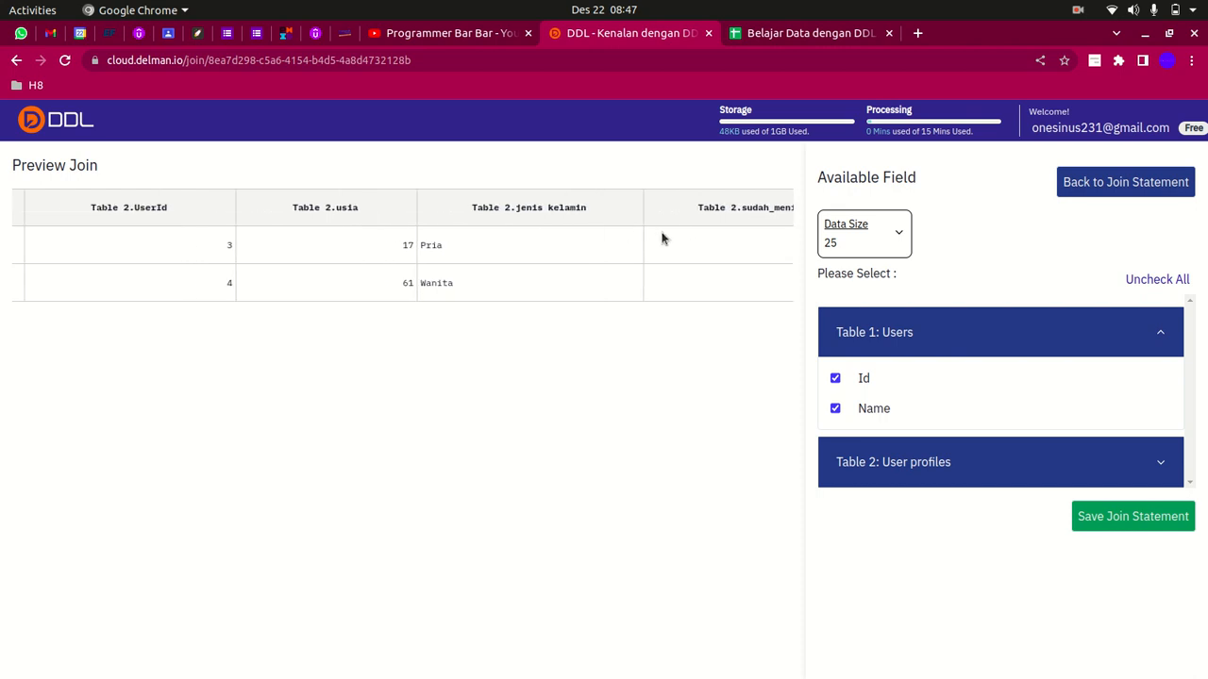
scroll(661, 237, right, 4)
scroll(661, 238, left, 4)
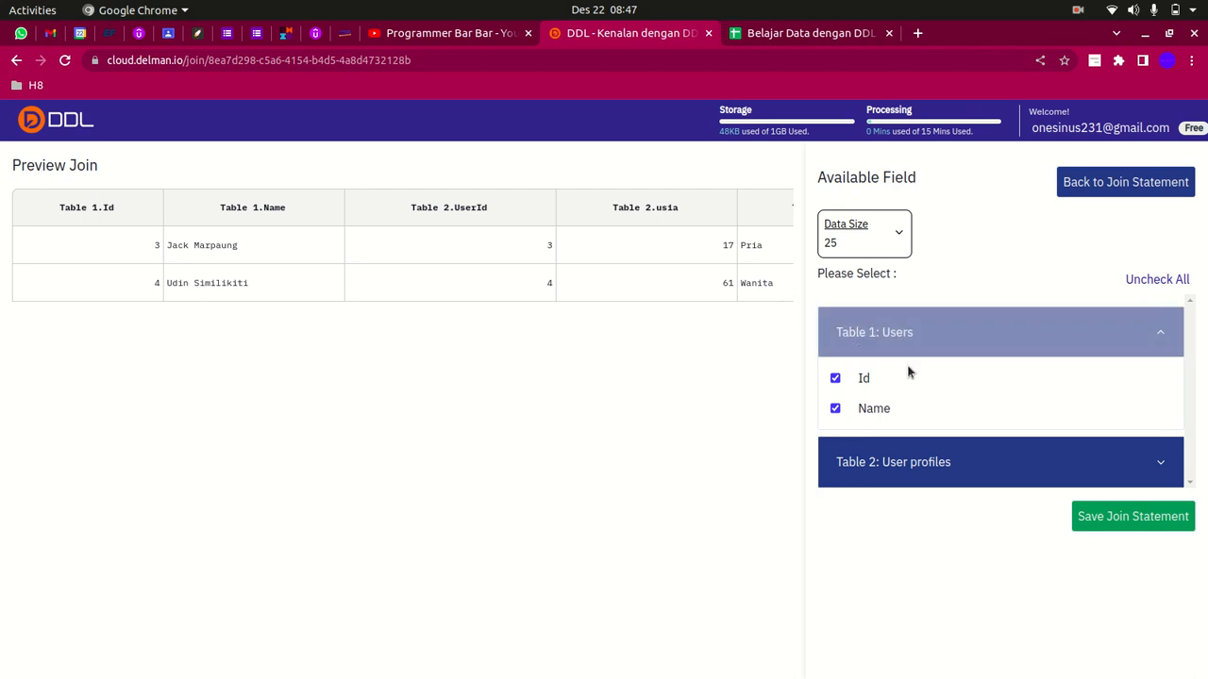
Exclude the duplicate UserId field of User profiles from the join's output fields
scroll(903, 373, down, 1)
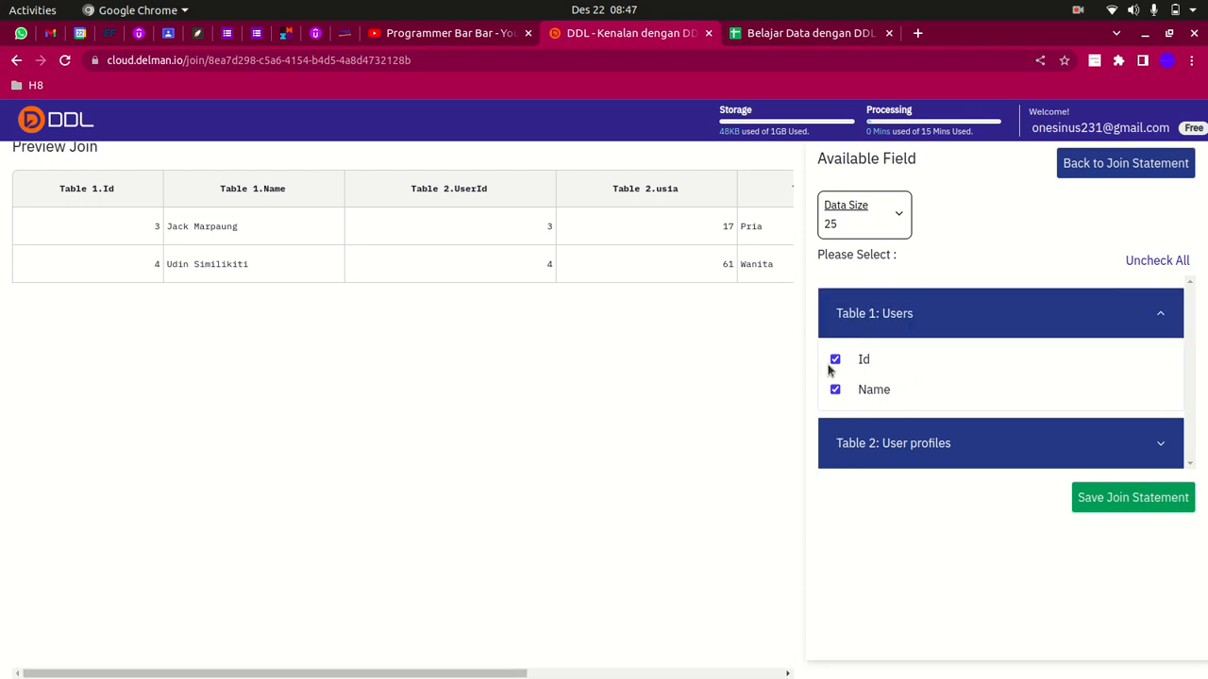
click(1003, 447)
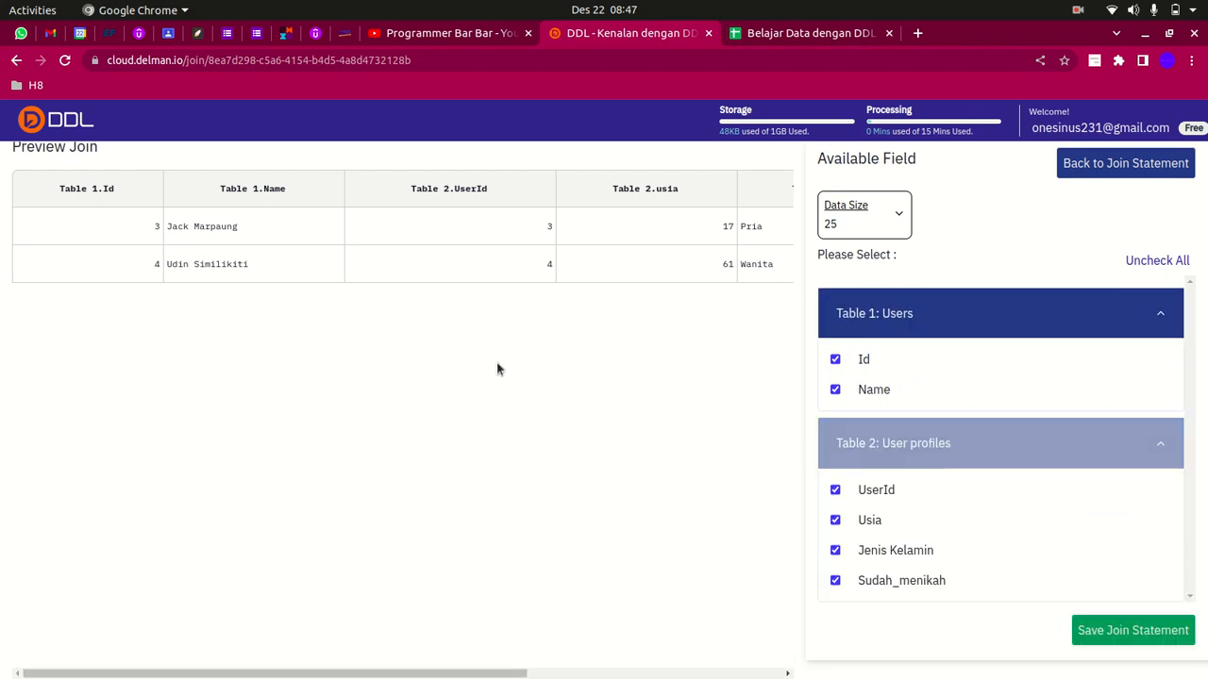
double_click(450, 188)
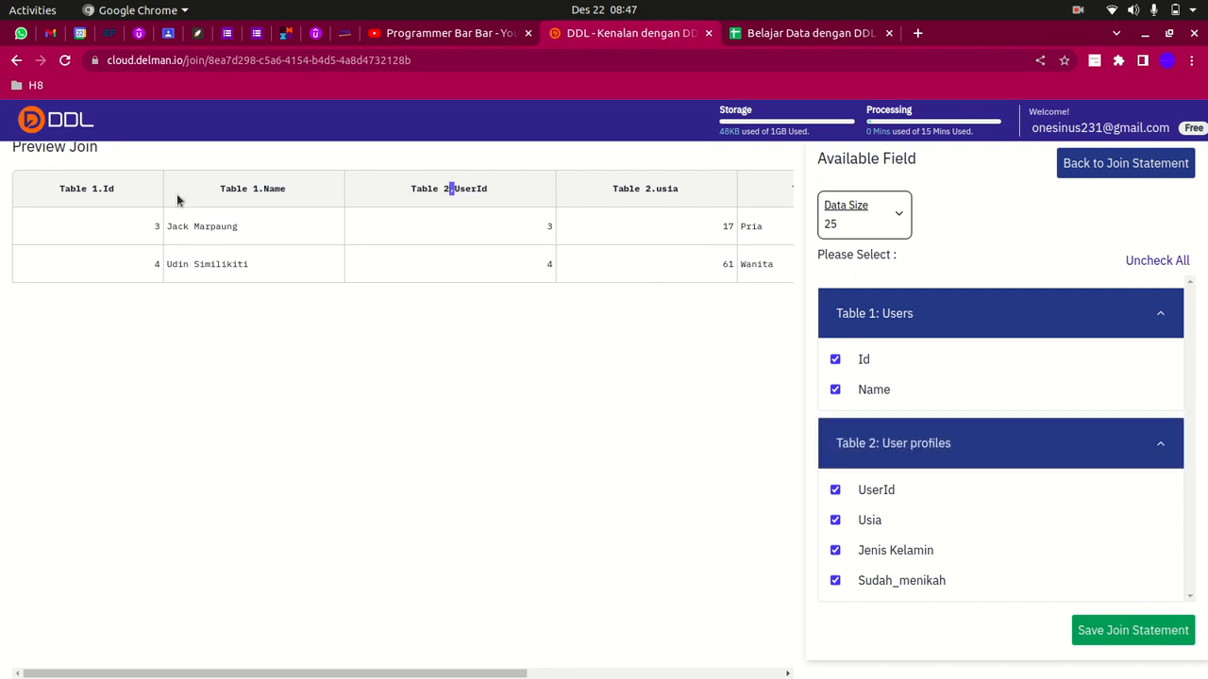
click(835, 490)
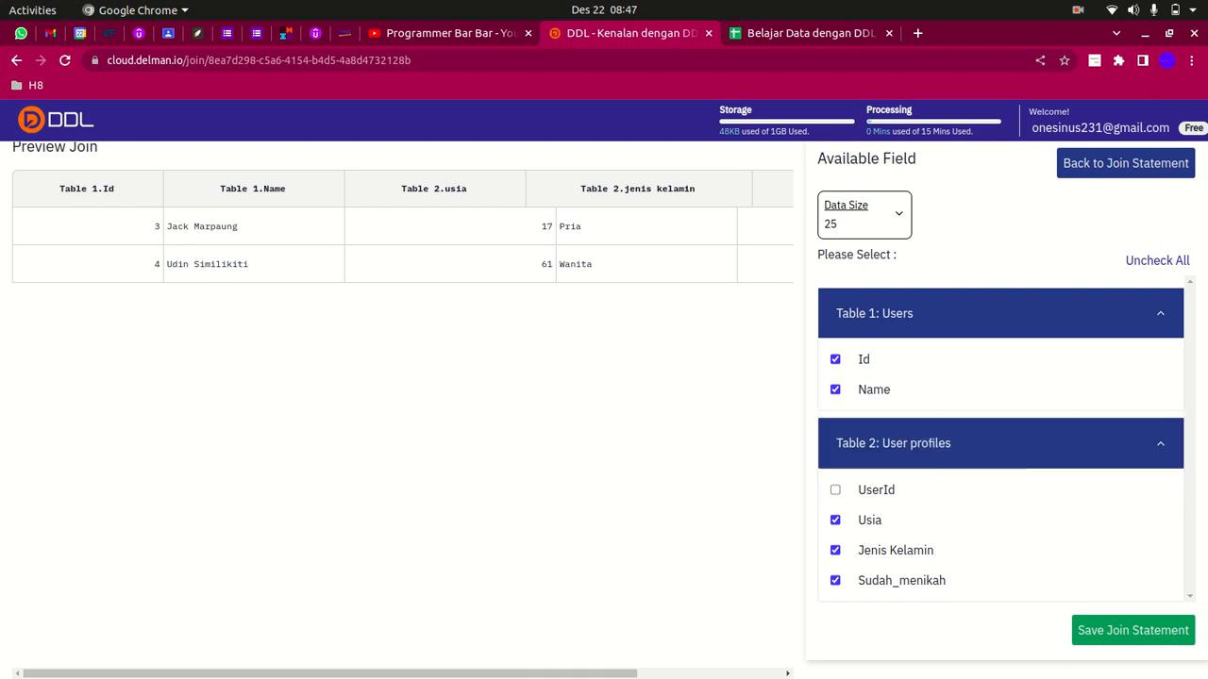
Save the join statement as a node named User Complete Data
click(1149, 630)
click(636, 349)
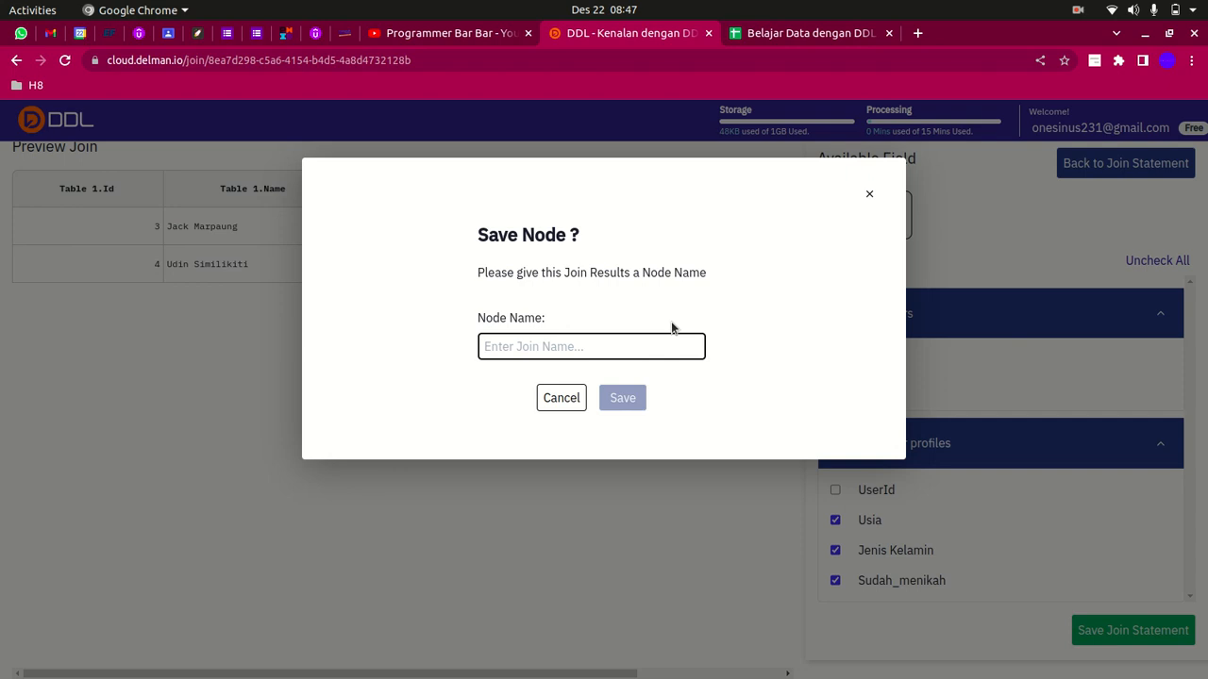
text(U)
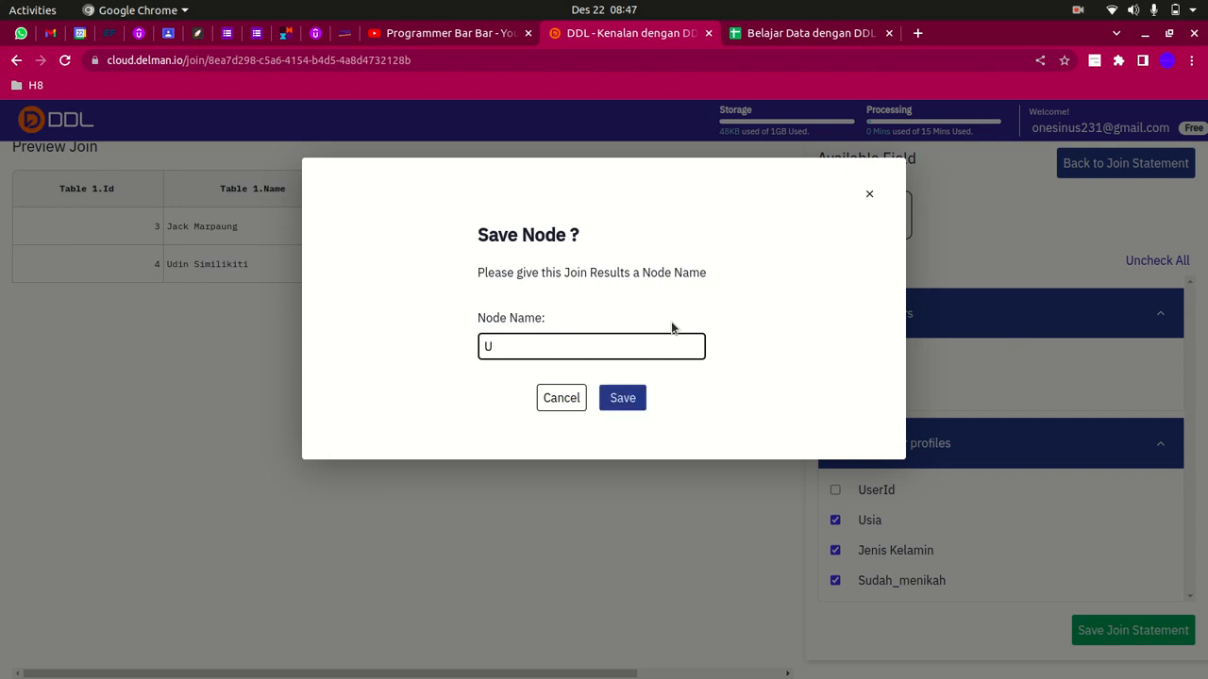
text(ser Complete Data)
click(632, 397)
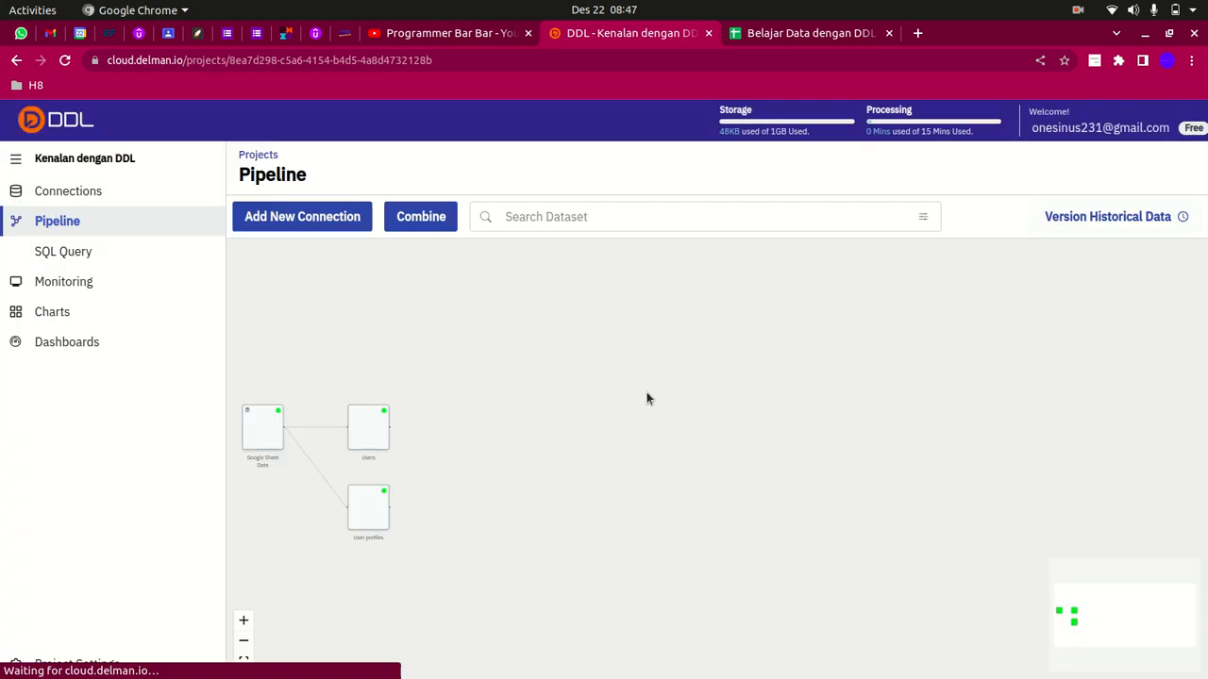
Open the details of the User Complete Data node in the pipeline to view its merged data
scroll(886, 344, up, 5)
scroll(753, 483, down, 5)
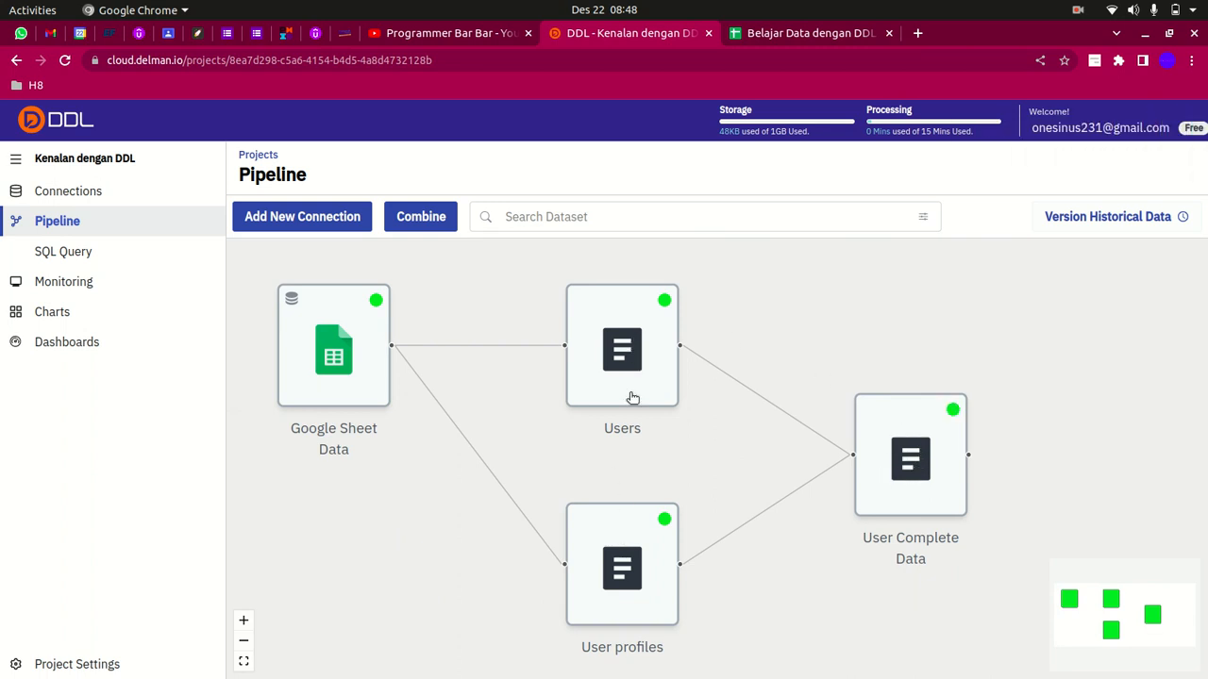
drag(769, 551, 626, 504)
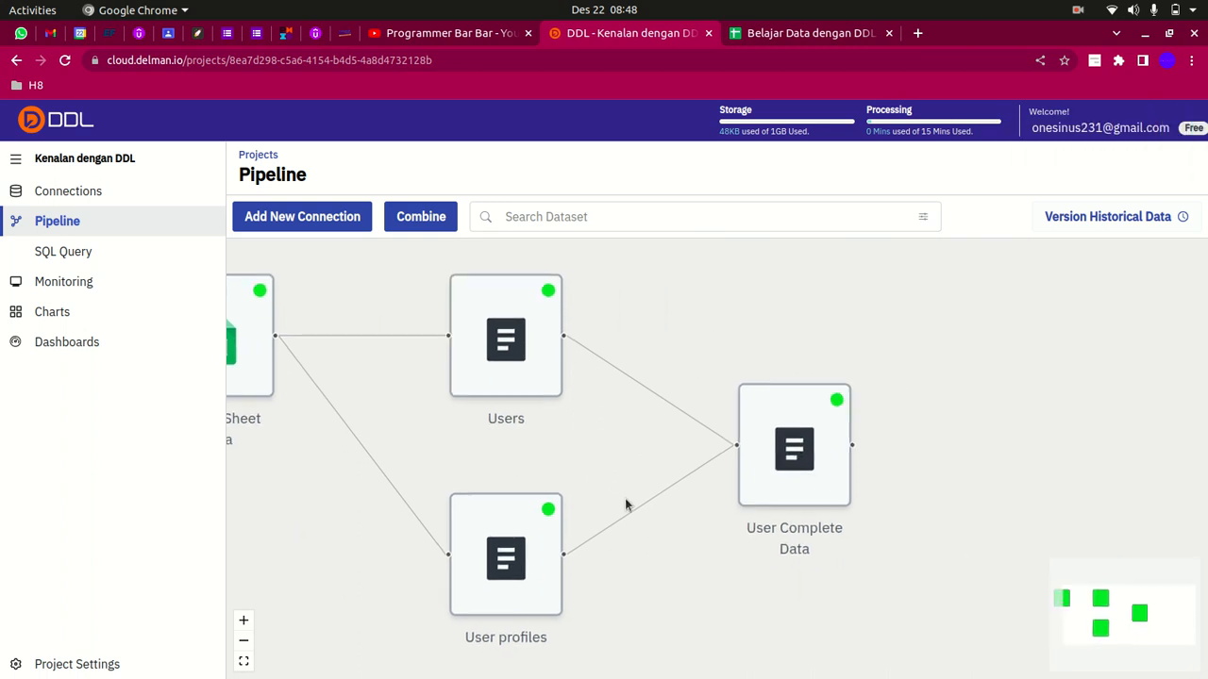
click(768, 471)
drag(708, 358, 510, 318)
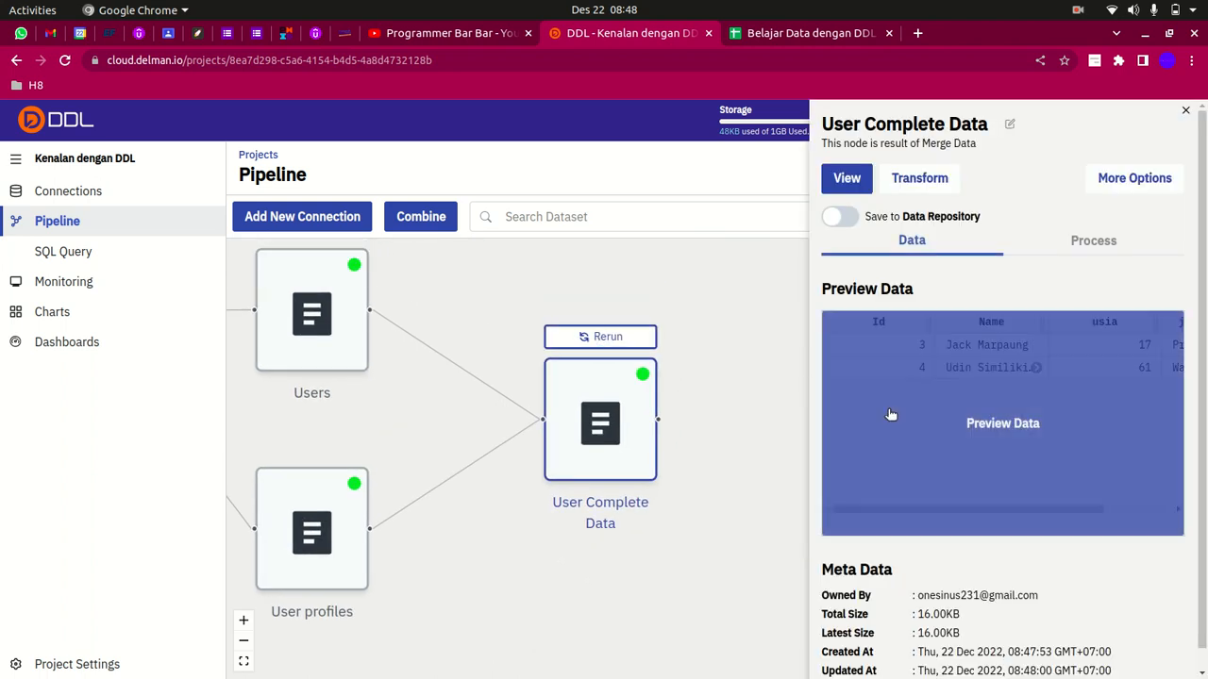
Examine the rows and columns of the User Complete Data node in its enlarged data preview
click(901, 476)
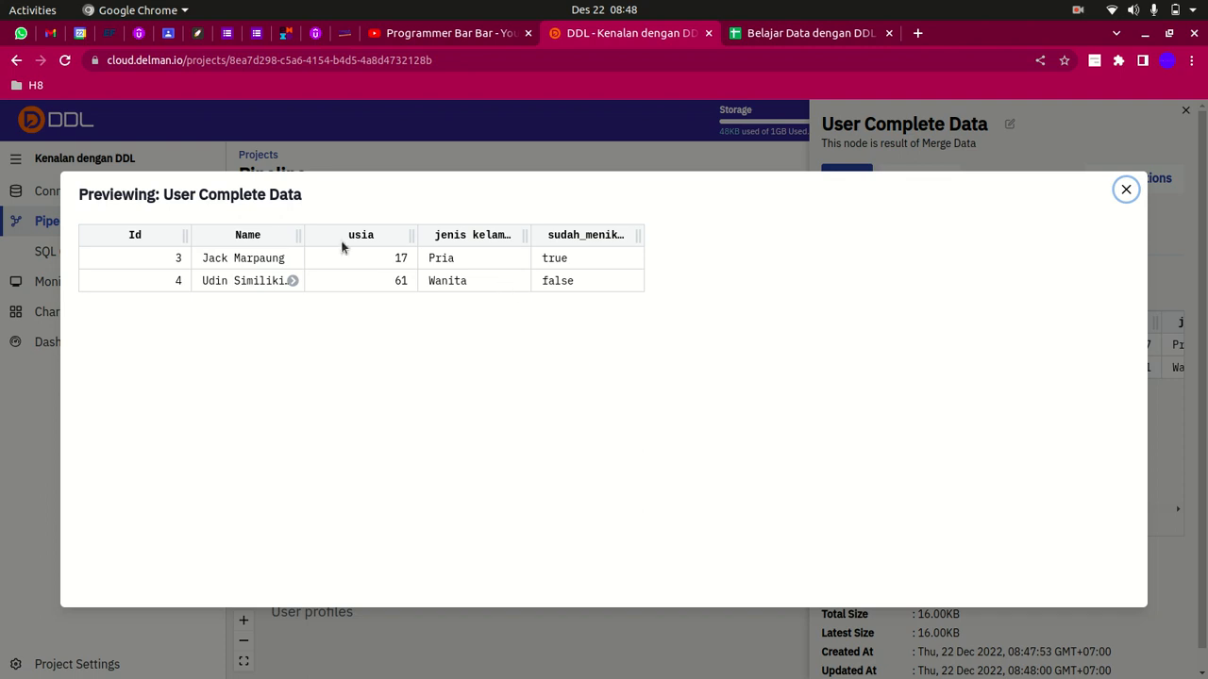
drag(154, 268, 513, 294)
click(512, 294)
drag(395, 261, 398, 278)
click(1126, 189)
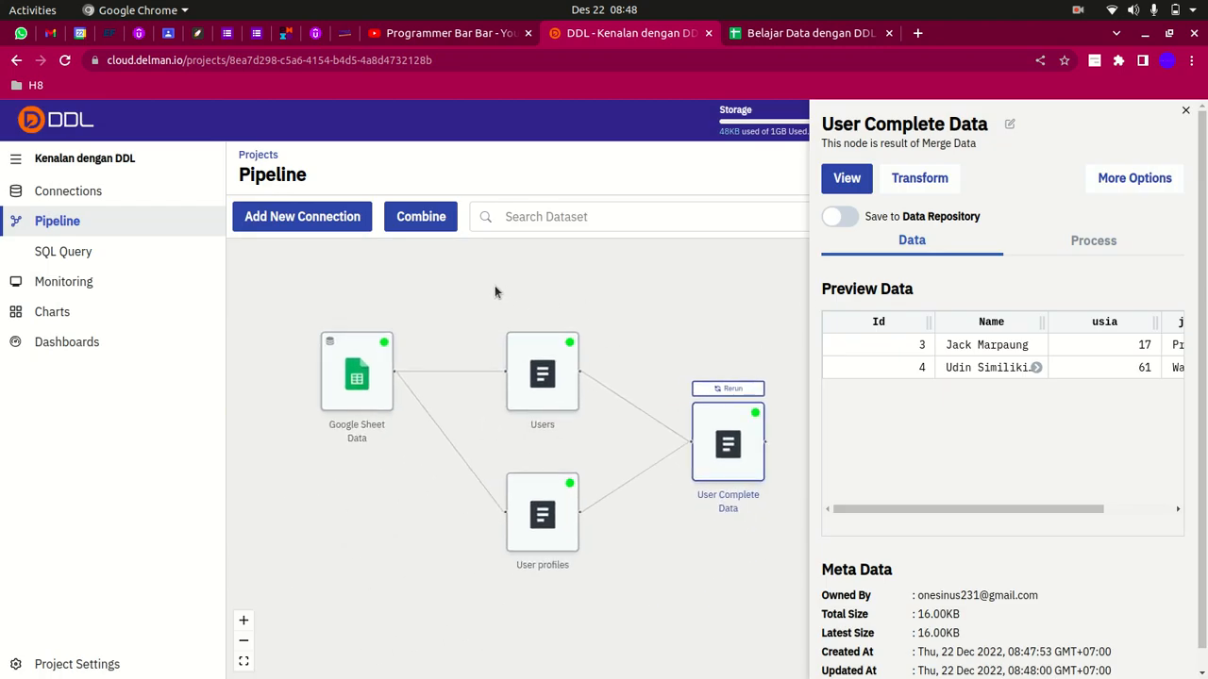
View the available methods for combining data and close the User Complete Data details to see the whole pipeline
click(403, 215)
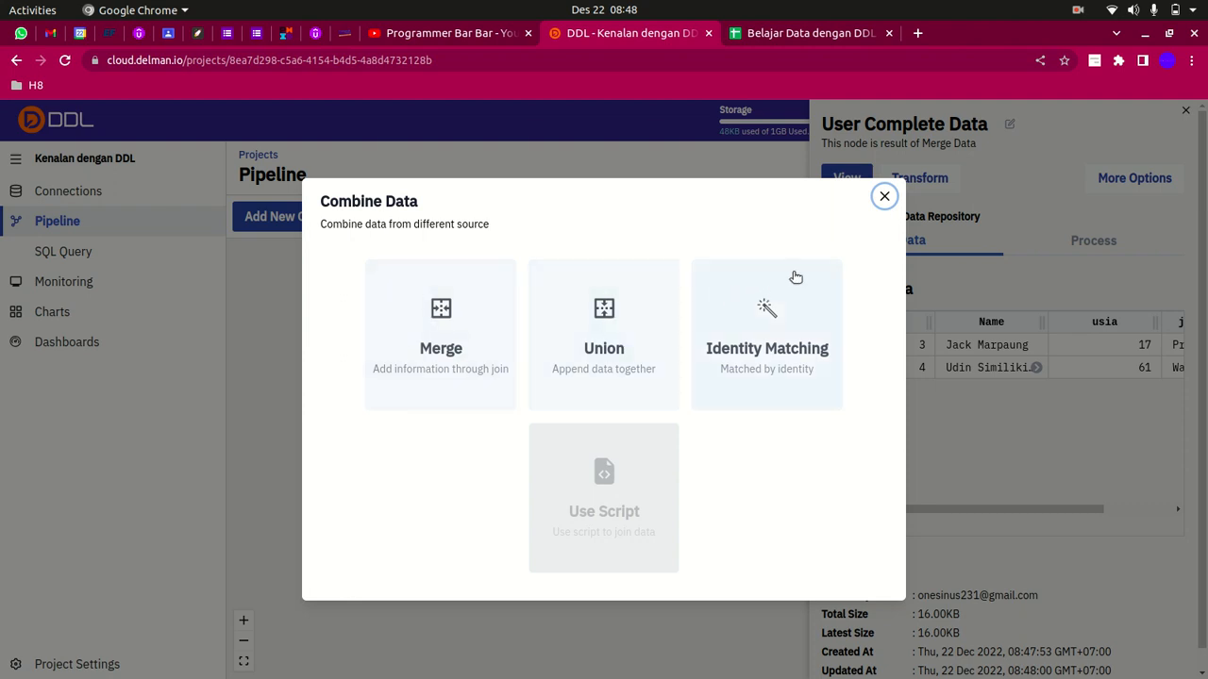
click(884, 197)
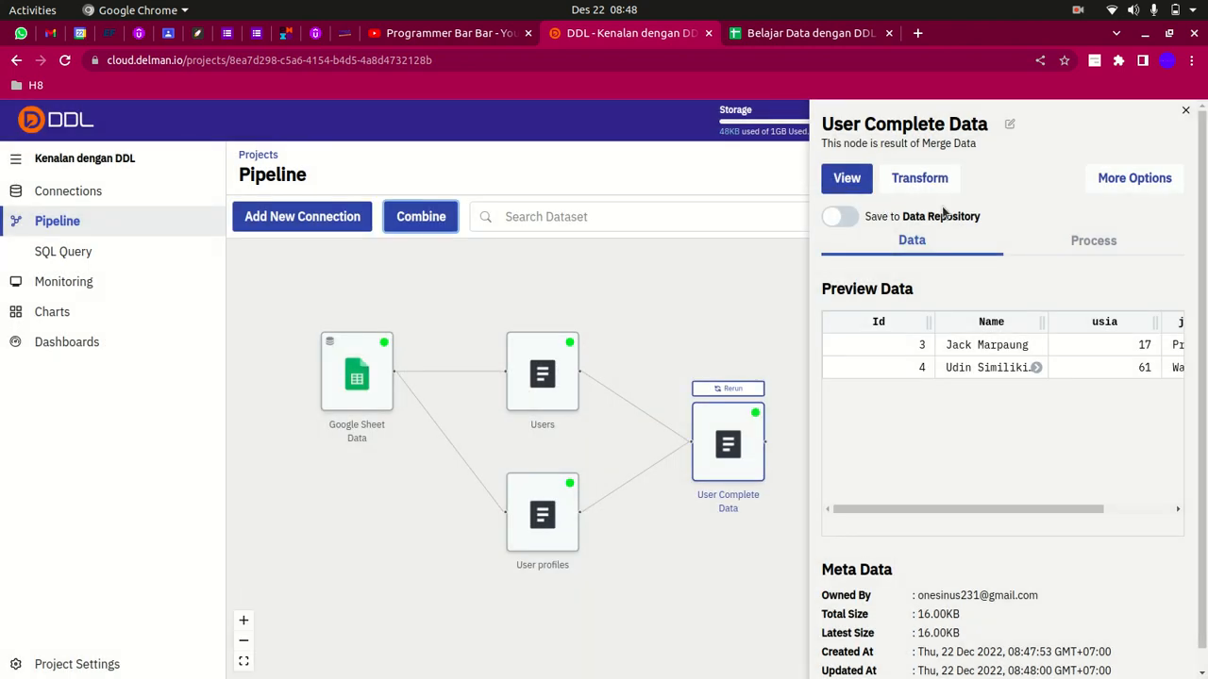
click(1185, 110)
scroll(733, 301, up, 3)
drag(733, 302, 821, 293)
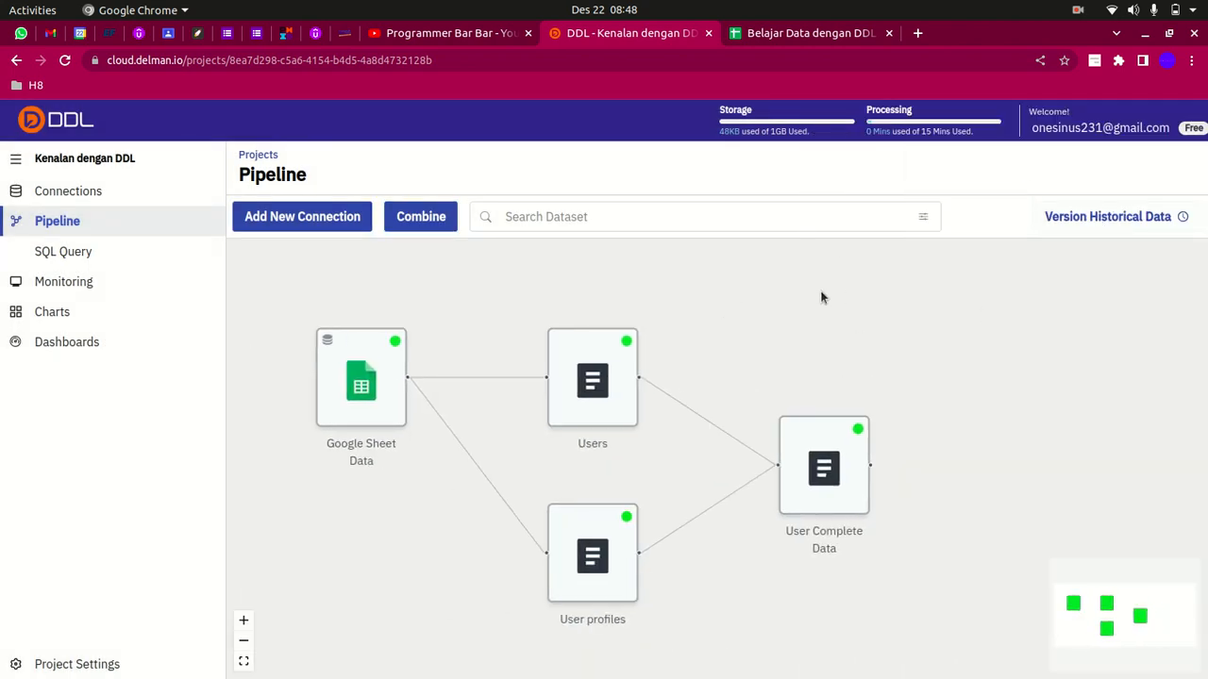
right_click(638, 361)
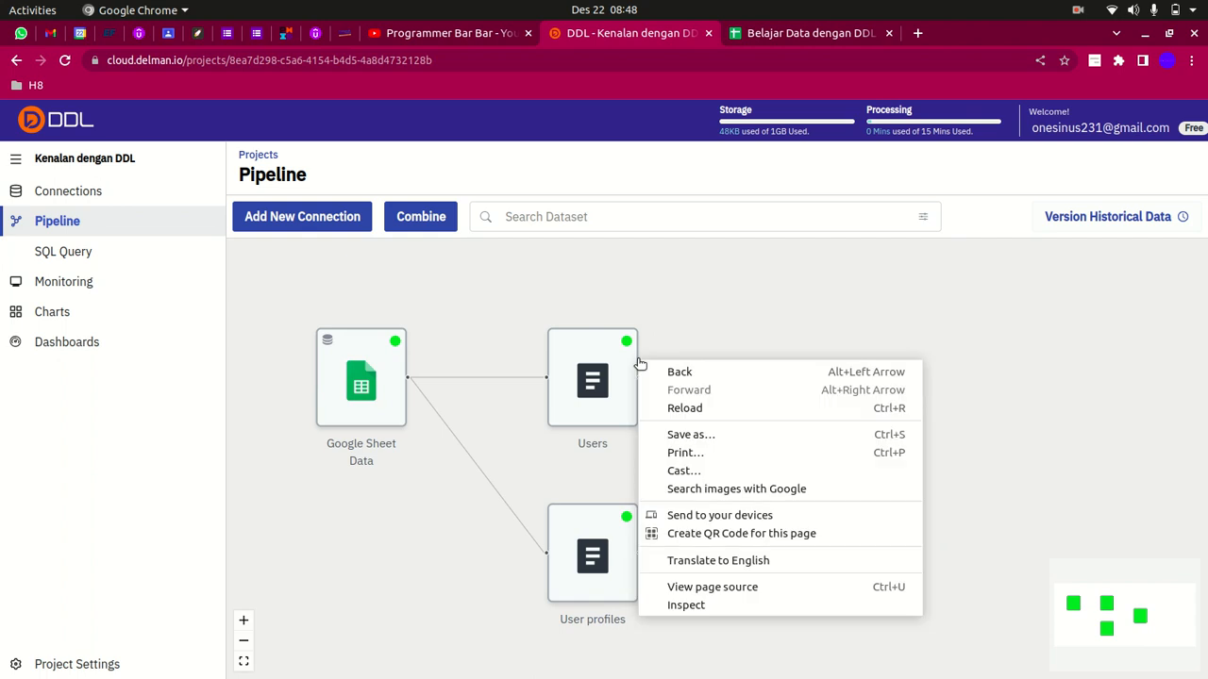
click(764, 284)
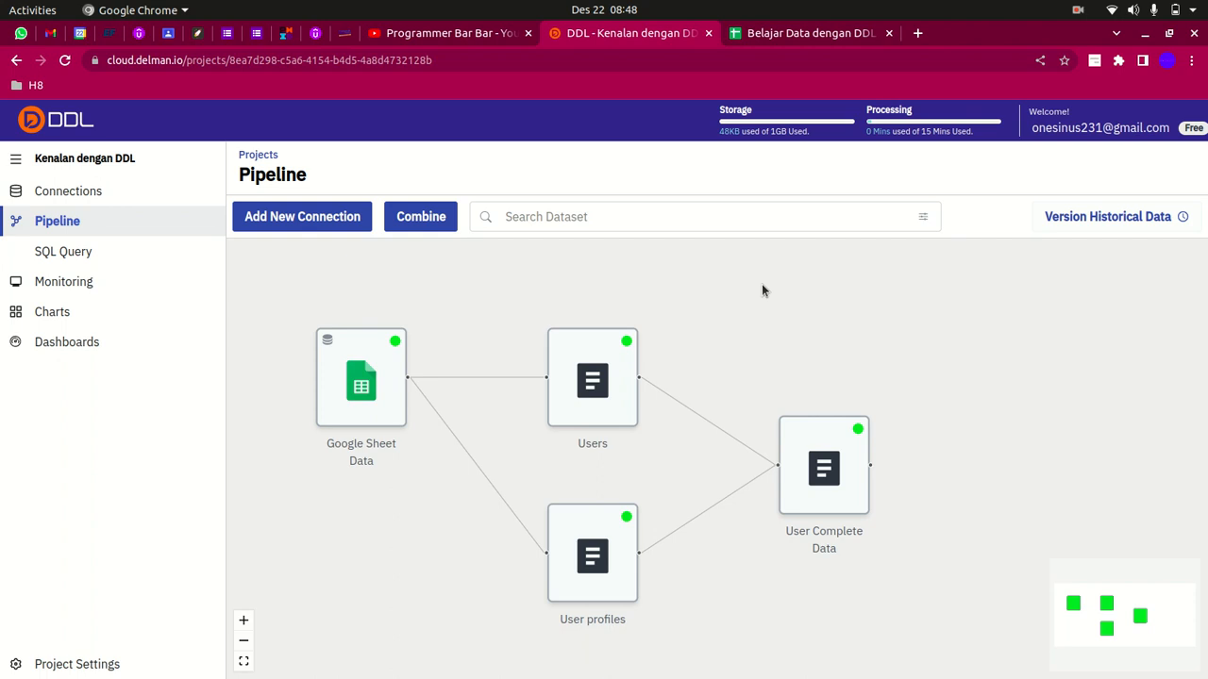
Switch to the Belajar Data dengan DDL spreadsheet in Google Sheets and review its Master User and Master Profile source sheets
click(824, 35)
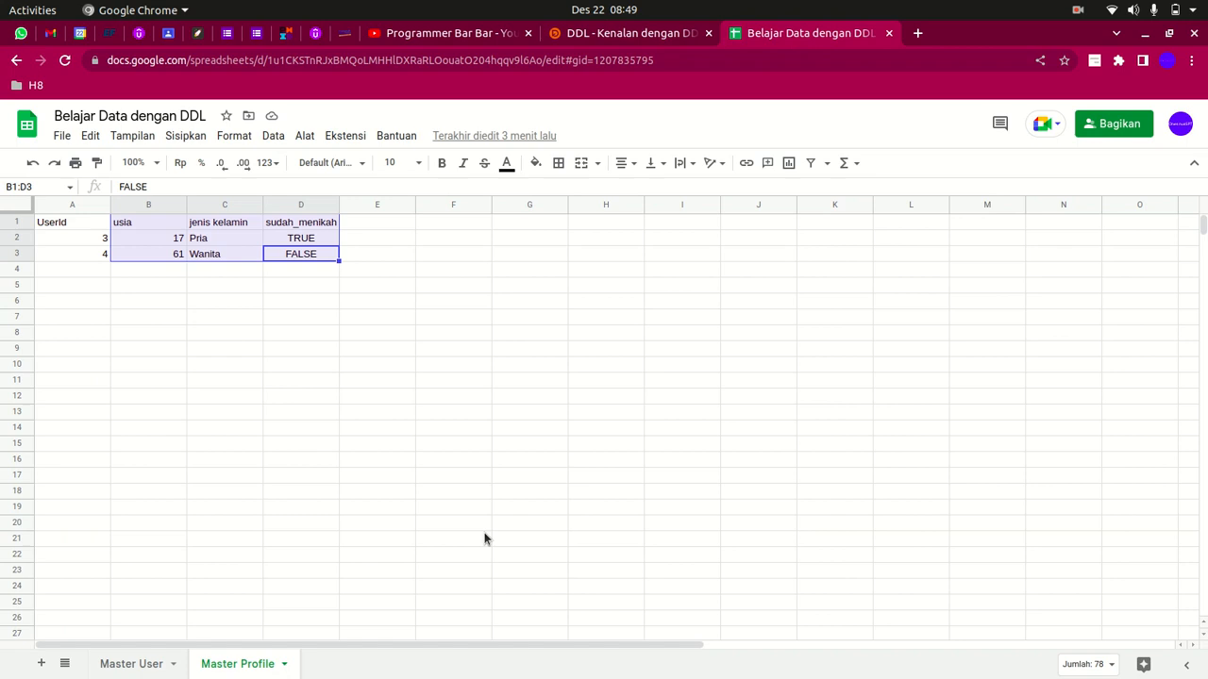
click(159, 660)
click(210, 665)
click(153, 665)
click(349, 272)
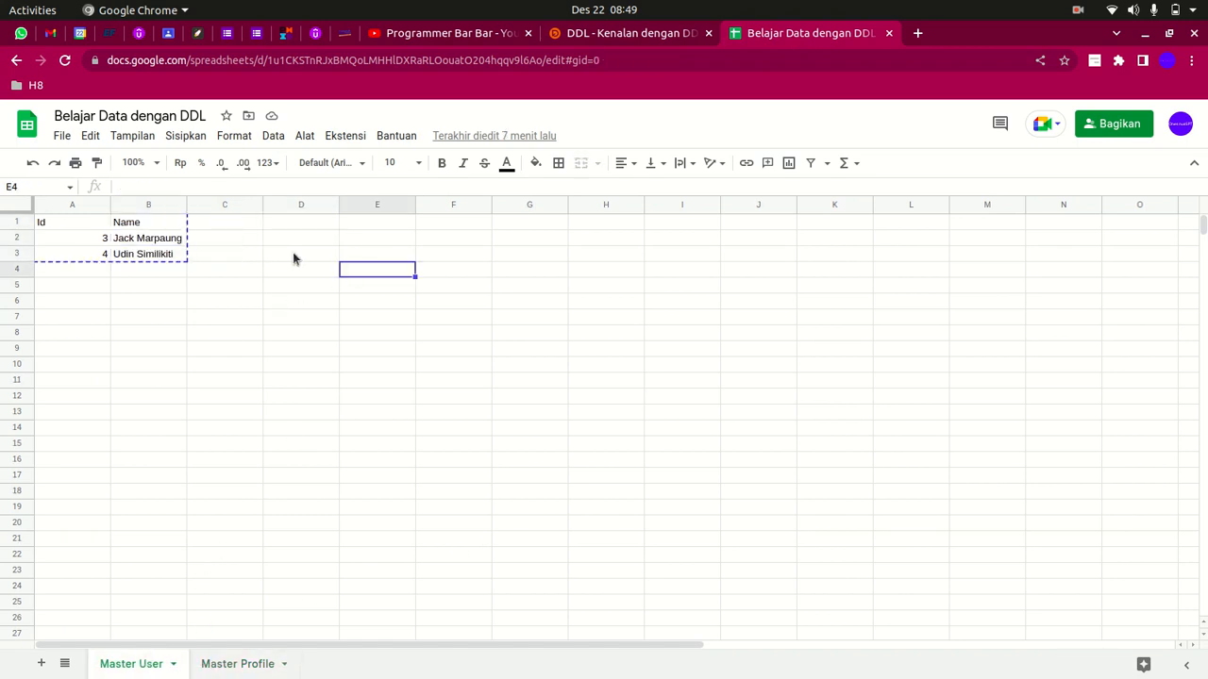
click(296, 256)
key(Escape)
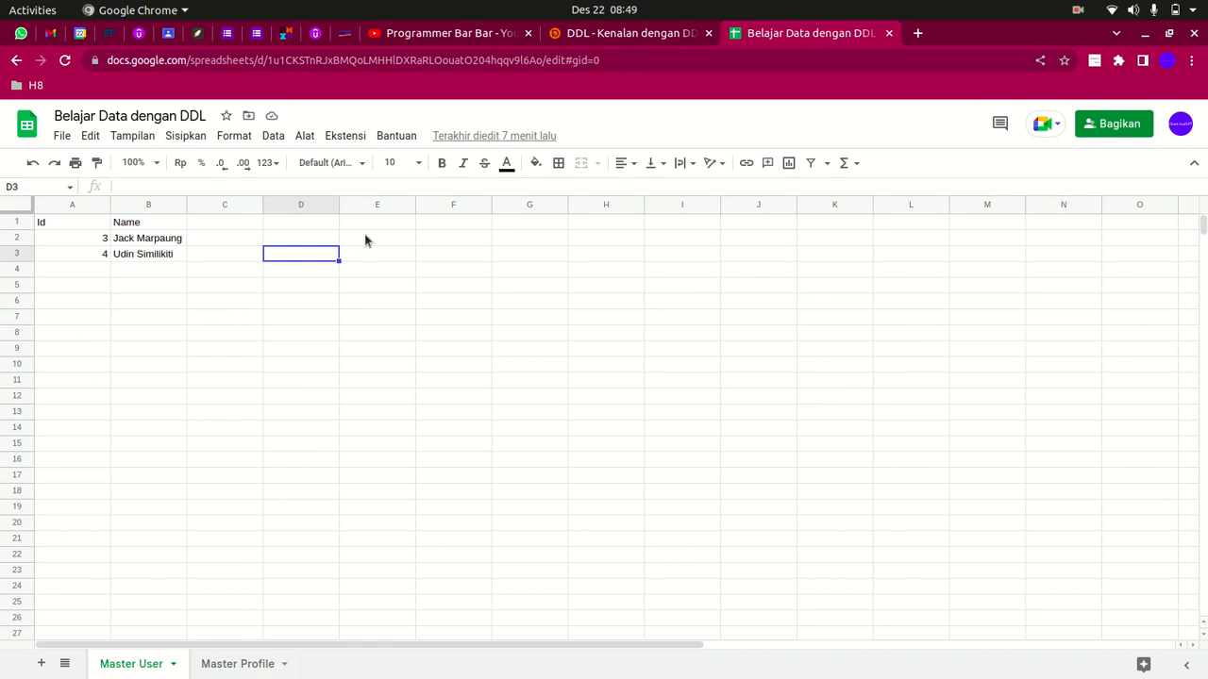
Return to the DDL pipeline and review the Merge, Union and Identity Matching options for combining data
click(660, 43)
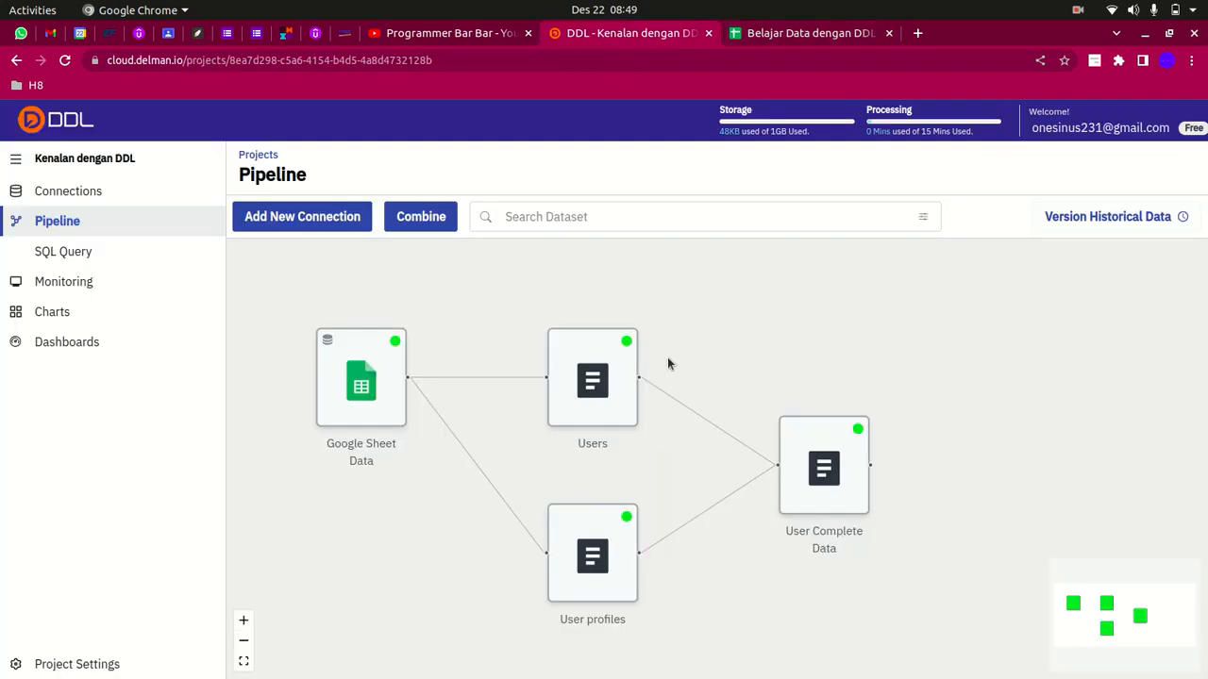
scroll(687, 406, up, 1)
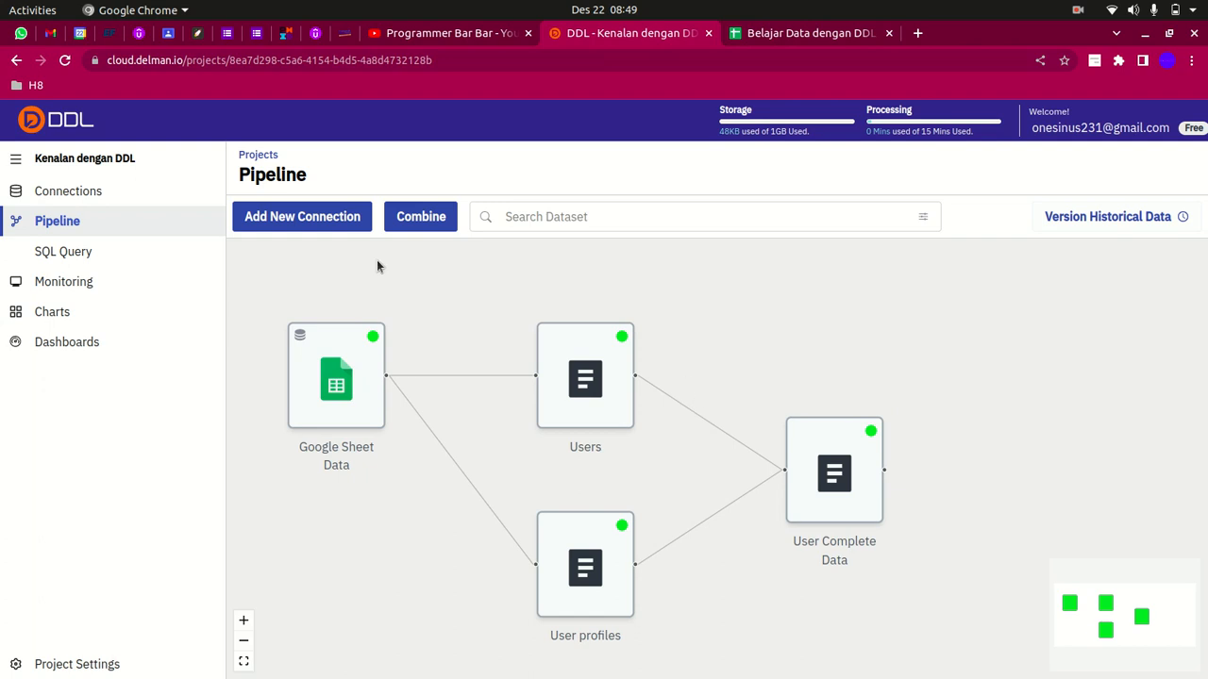
click(430, 227)
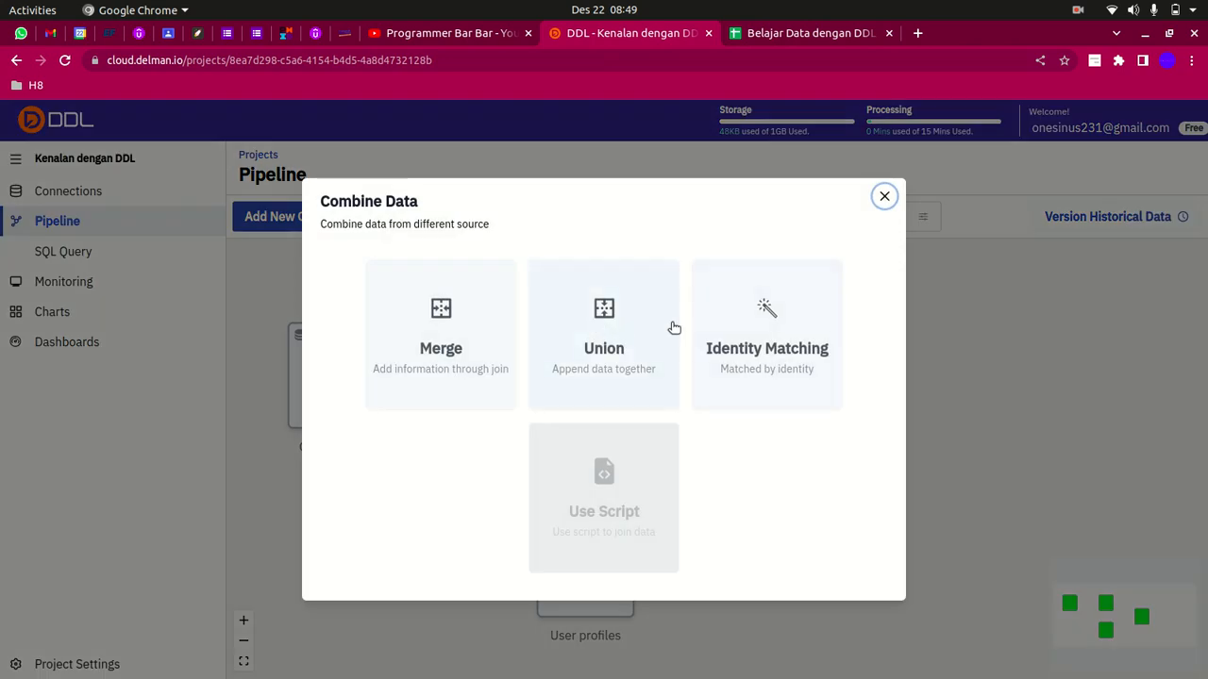
click(1035, 368)
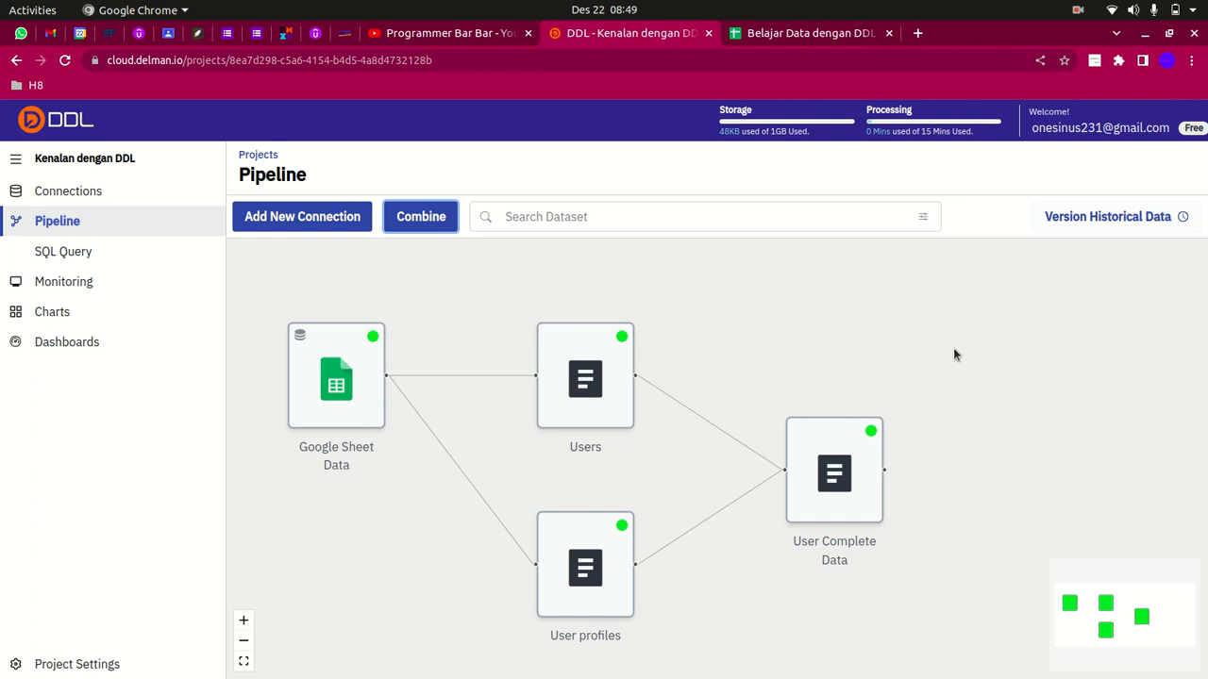
key(alt+Tab)
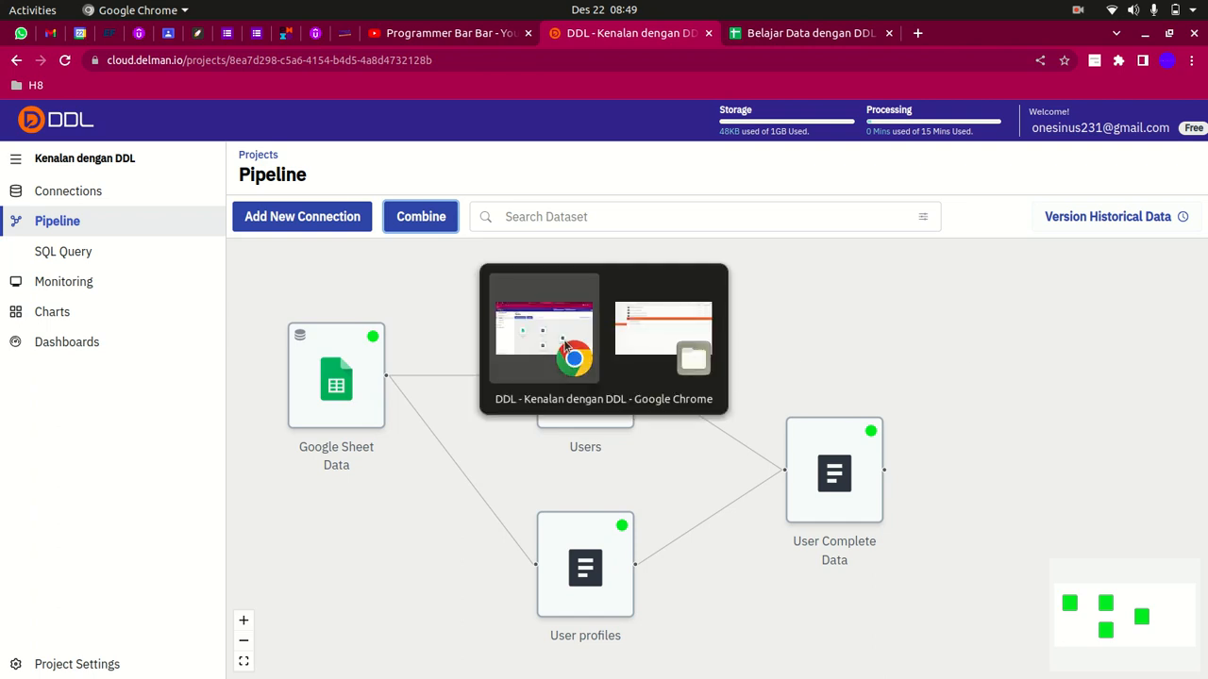
click(1077, 9)
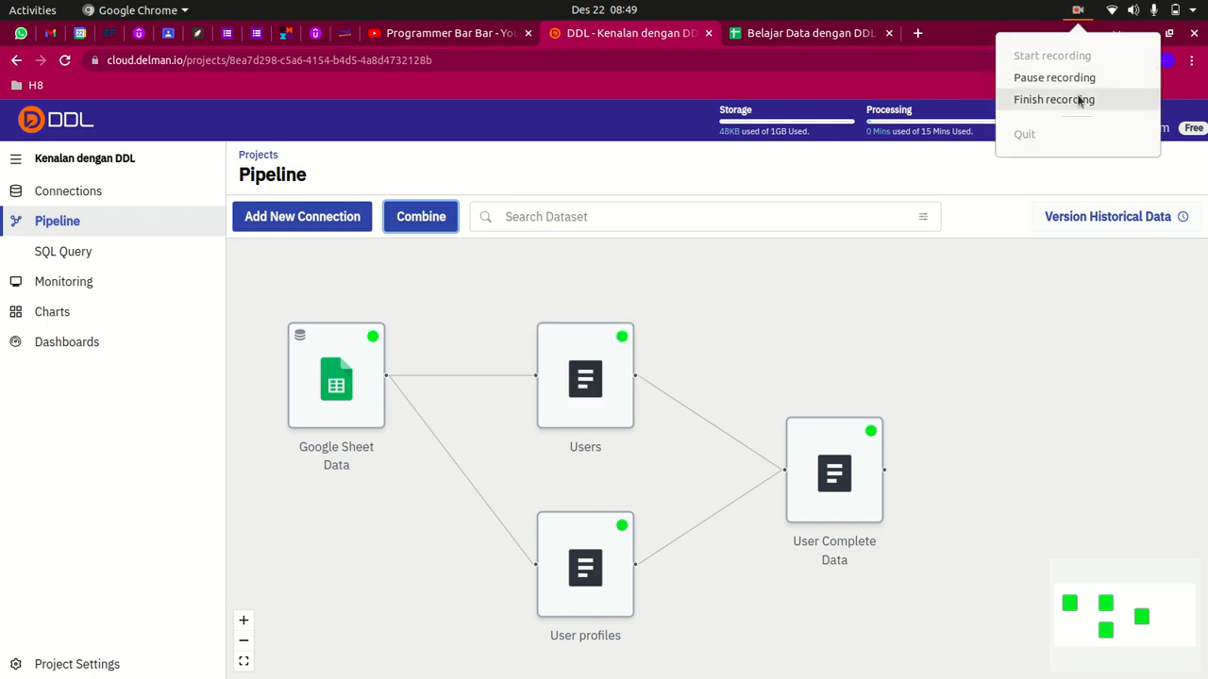